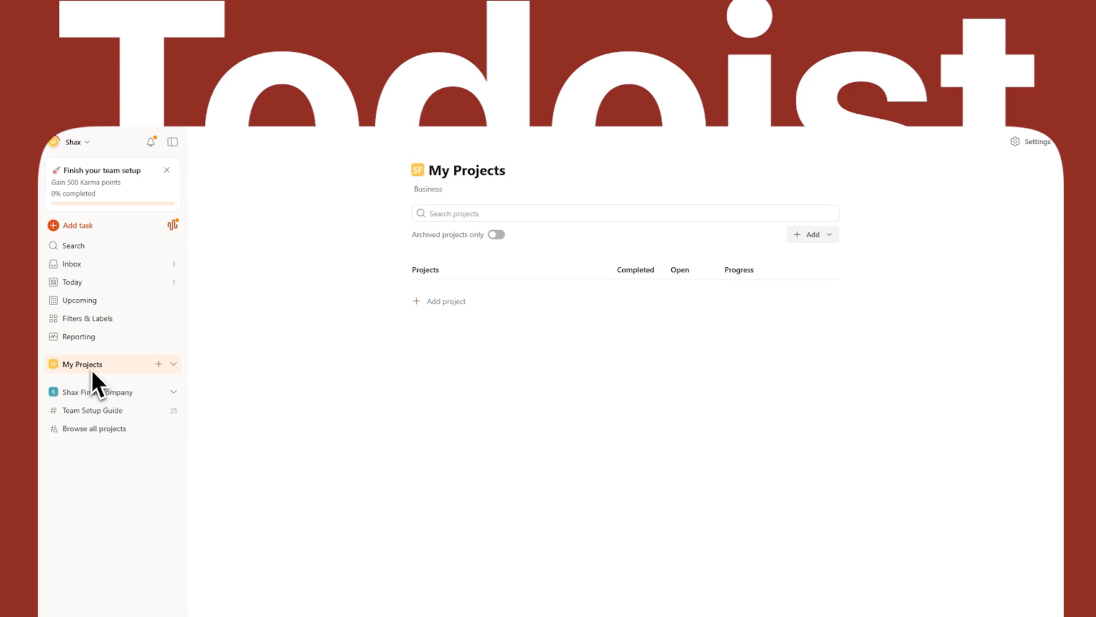
click(813, 235)
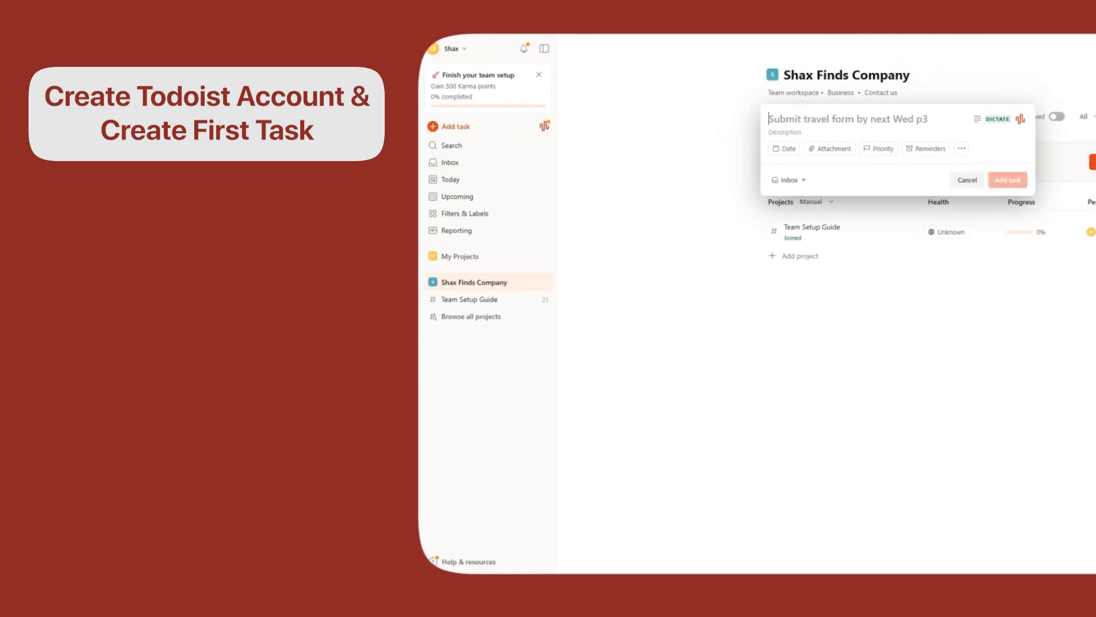
text(Sha)
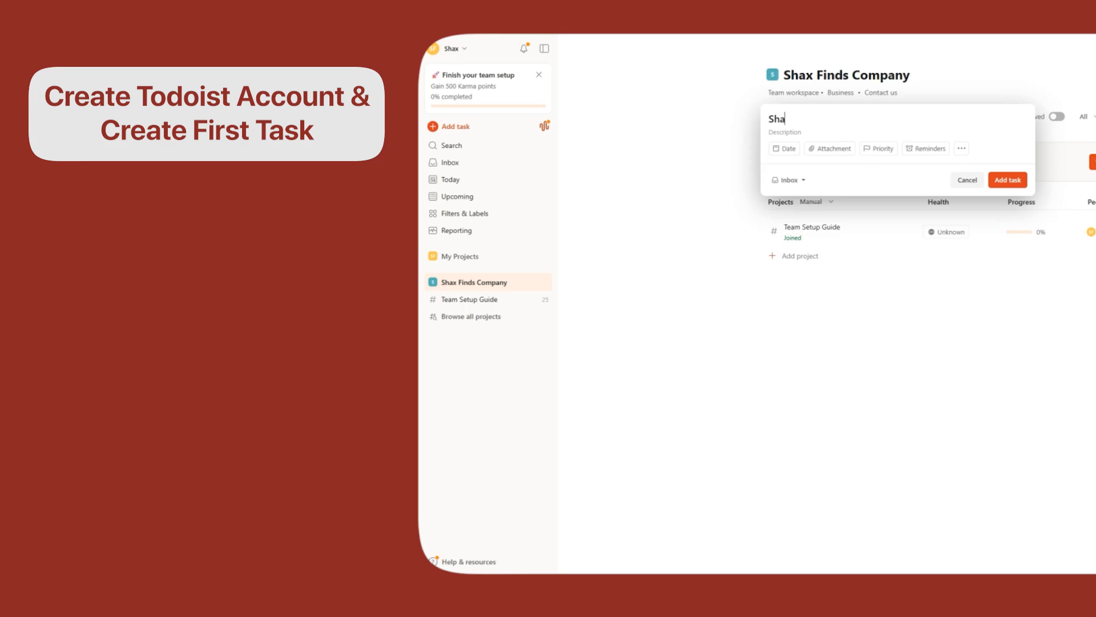
key(BackSpace)
key(BackSpace)
key(BackSpace)
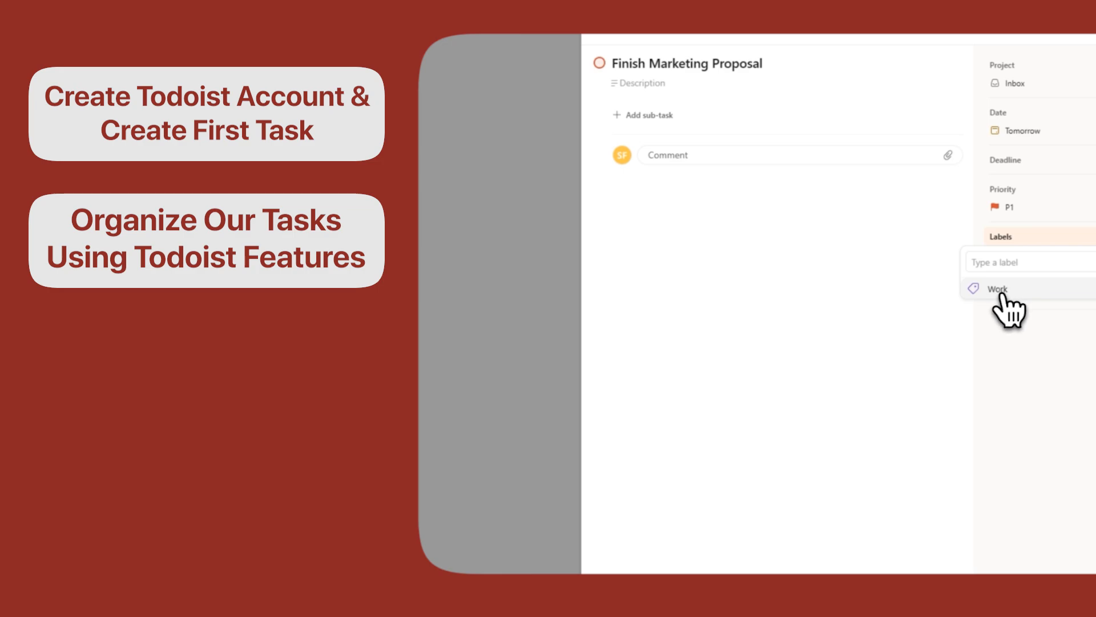
- Apply the Work label to the "Finish Marketing Proposal" task
click(1000, 292)
click(1009, 321)
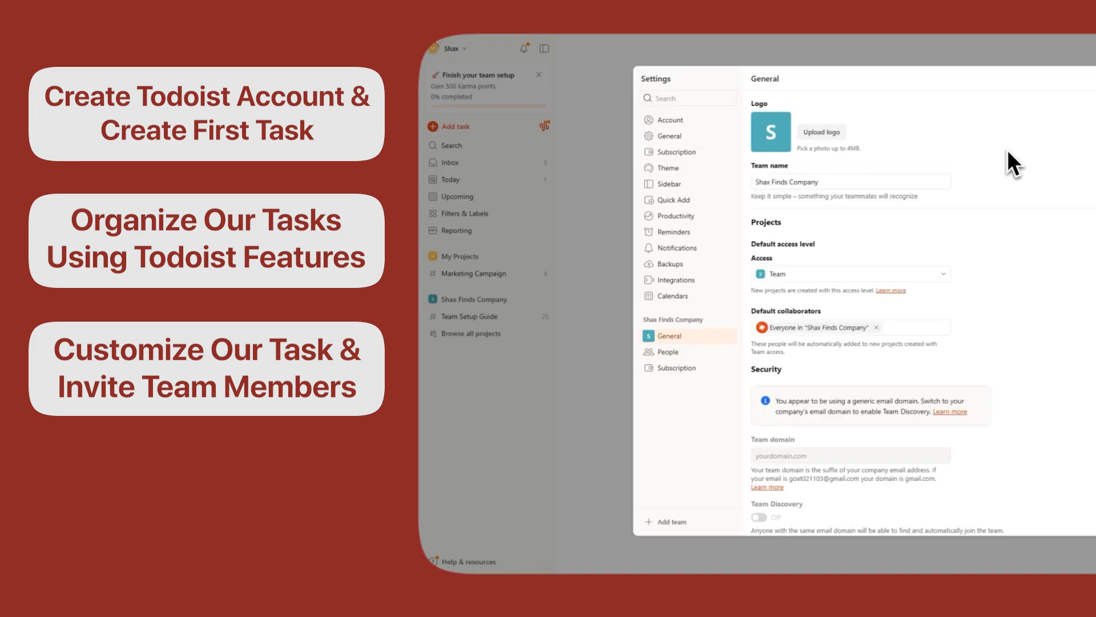
- Open the Integrations settings and go to the option for adding integrations
scroll(1007, 150, down, 5)
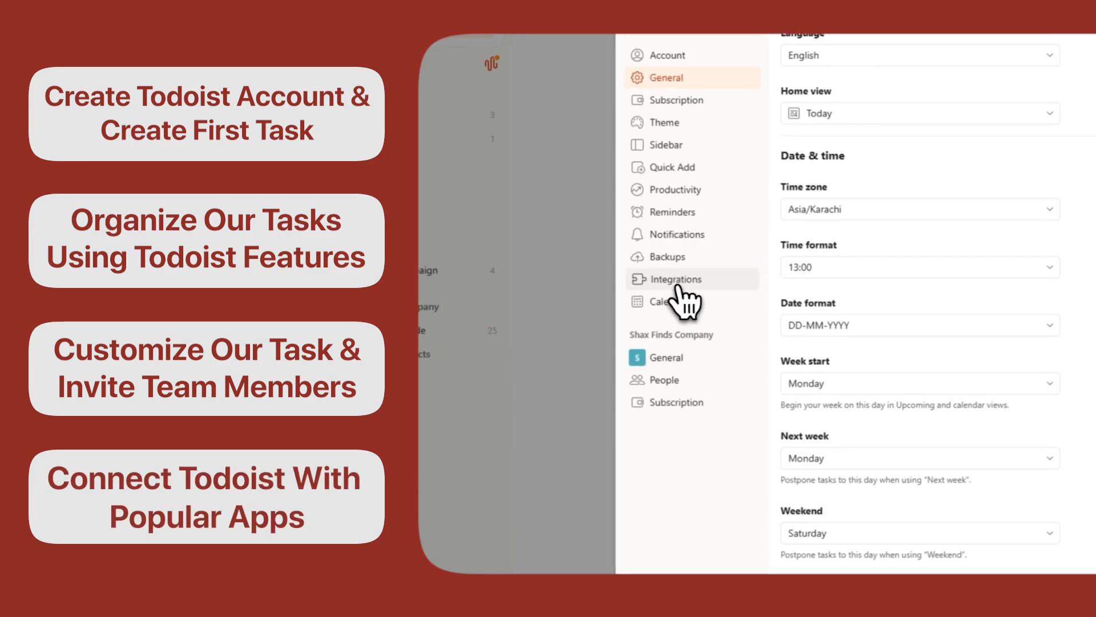
click(679, 285)
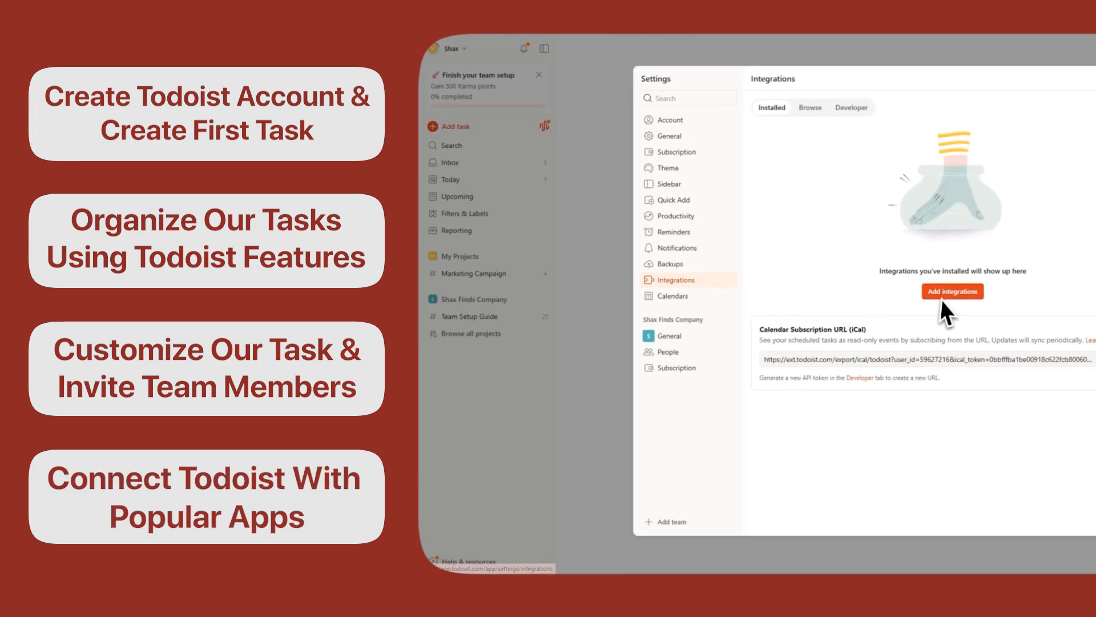
click(963, 293)
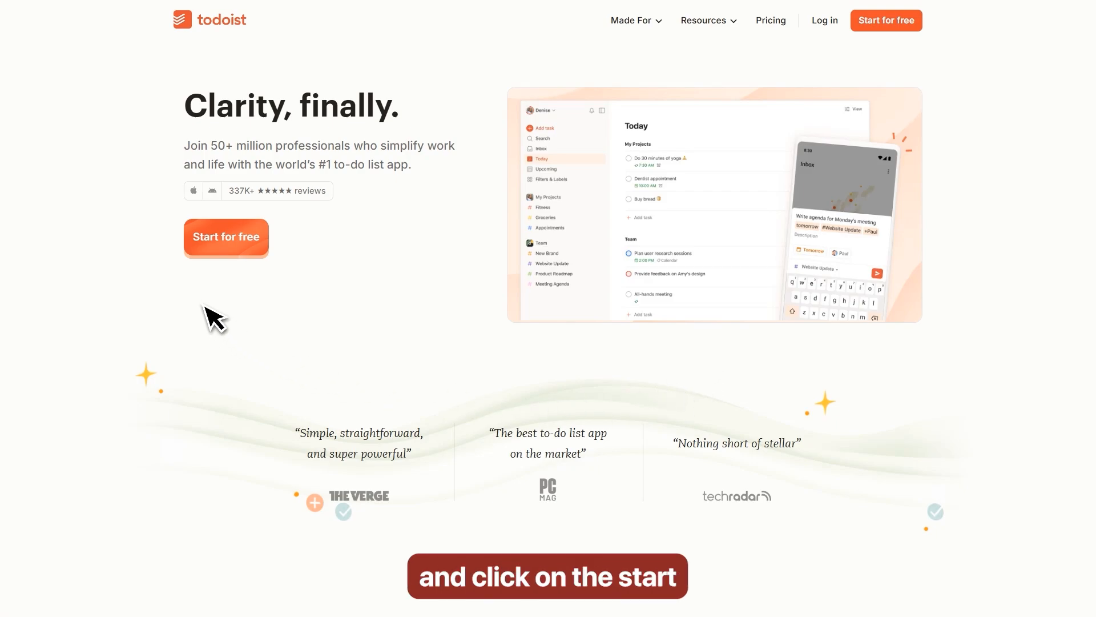
- Start a free sign-up and register with the first listed Google account
click(237, 258)
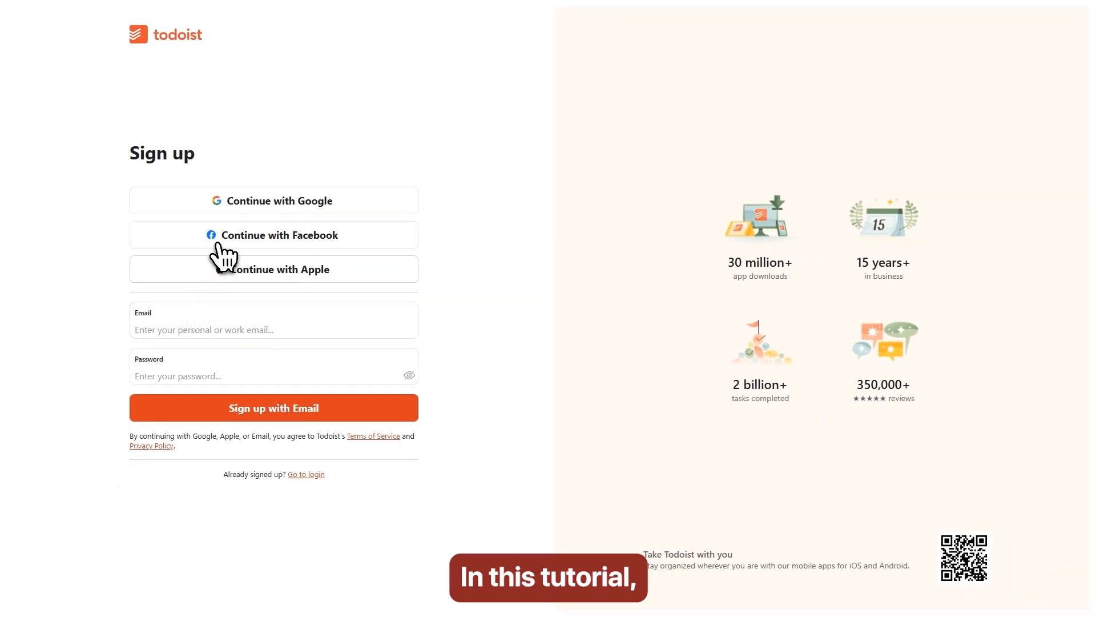
click(272, 205)
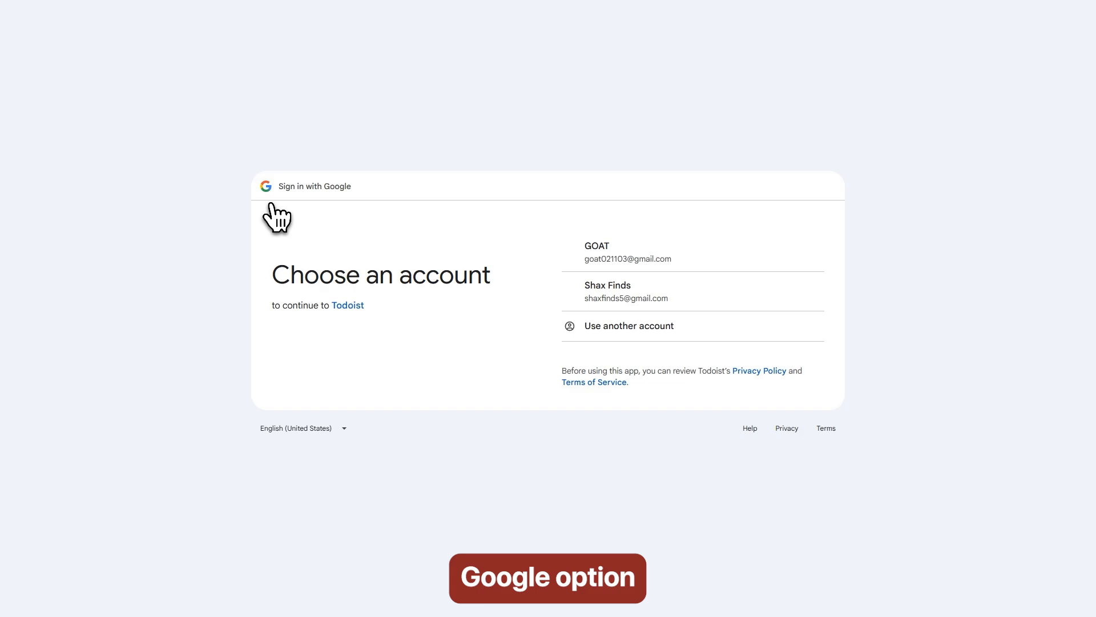
click(601, 246)
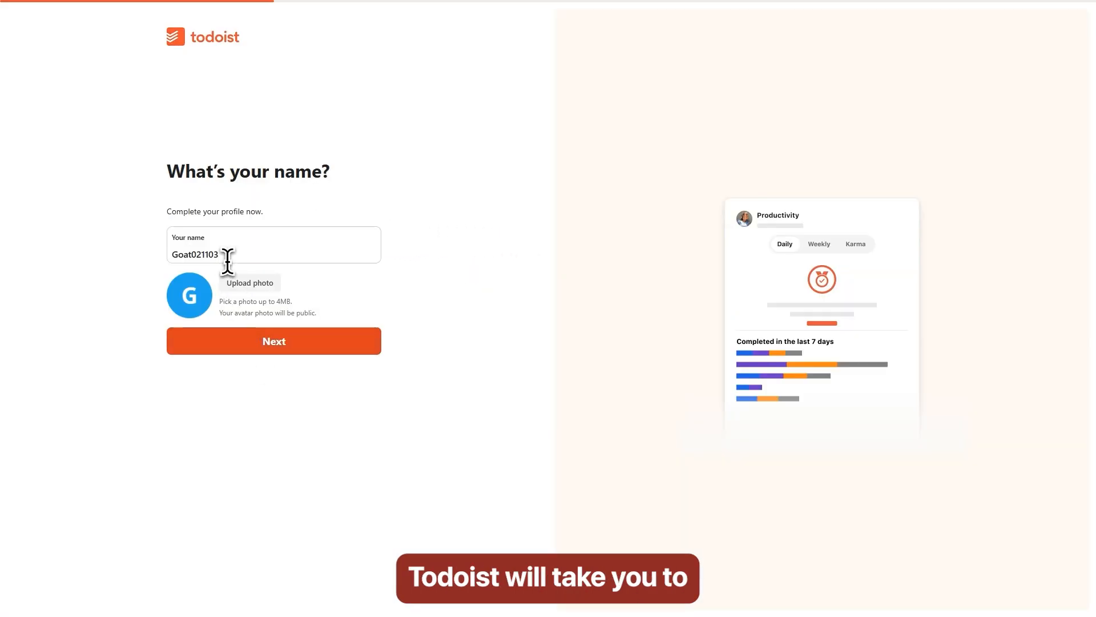
- Replace the suggested profile name with the account holder's name and continue the setup
drag(227, 261, 170, 256)
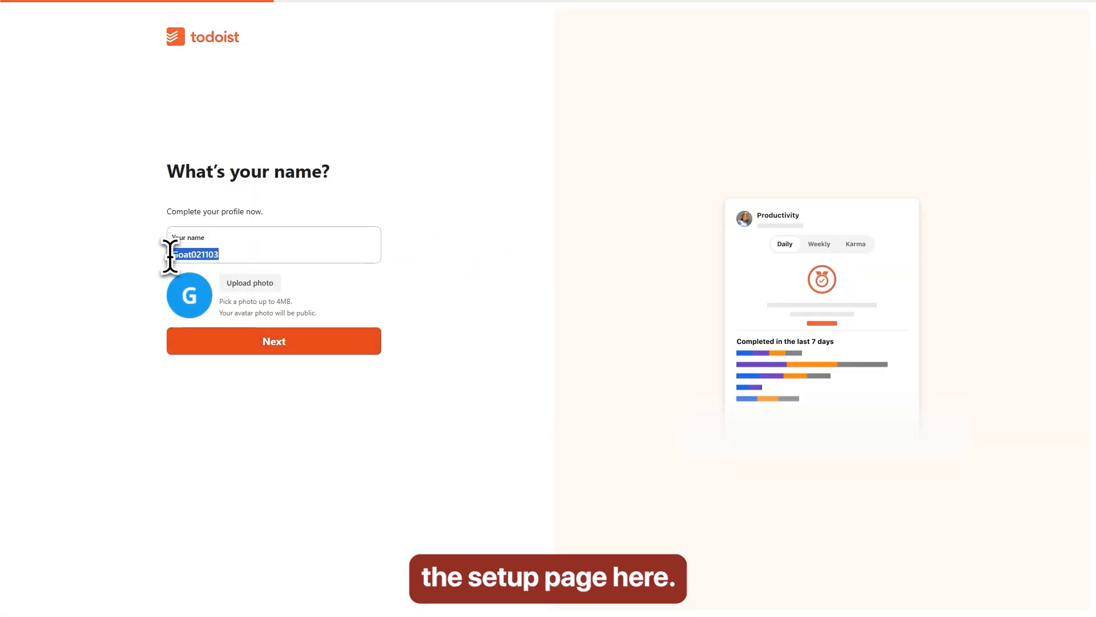
text(Shax )
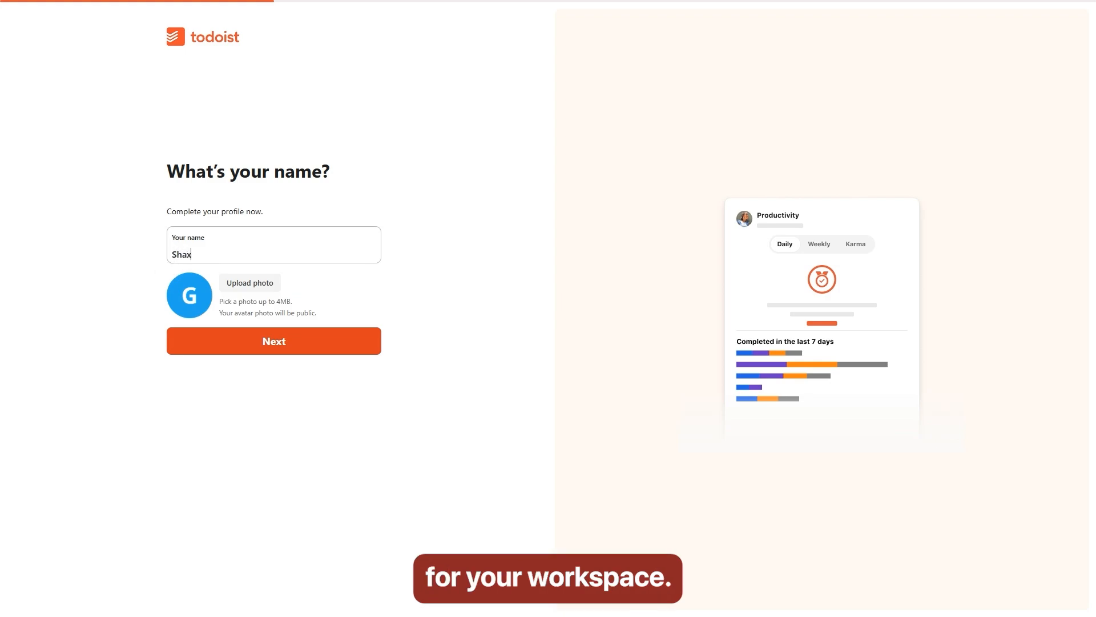
text(Finds)
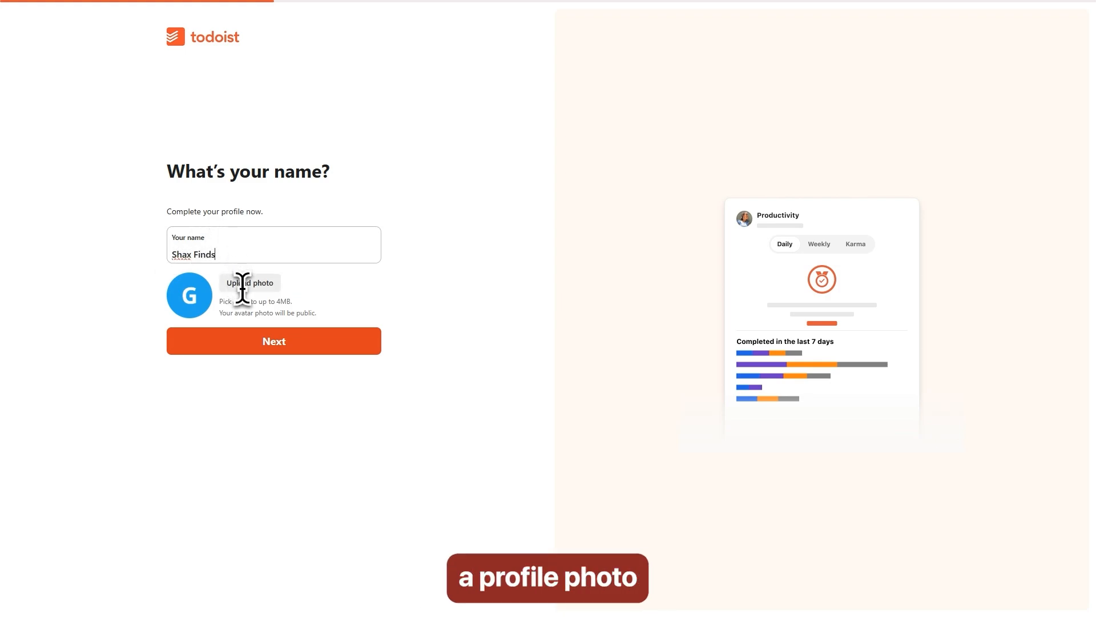
click(277, 349)
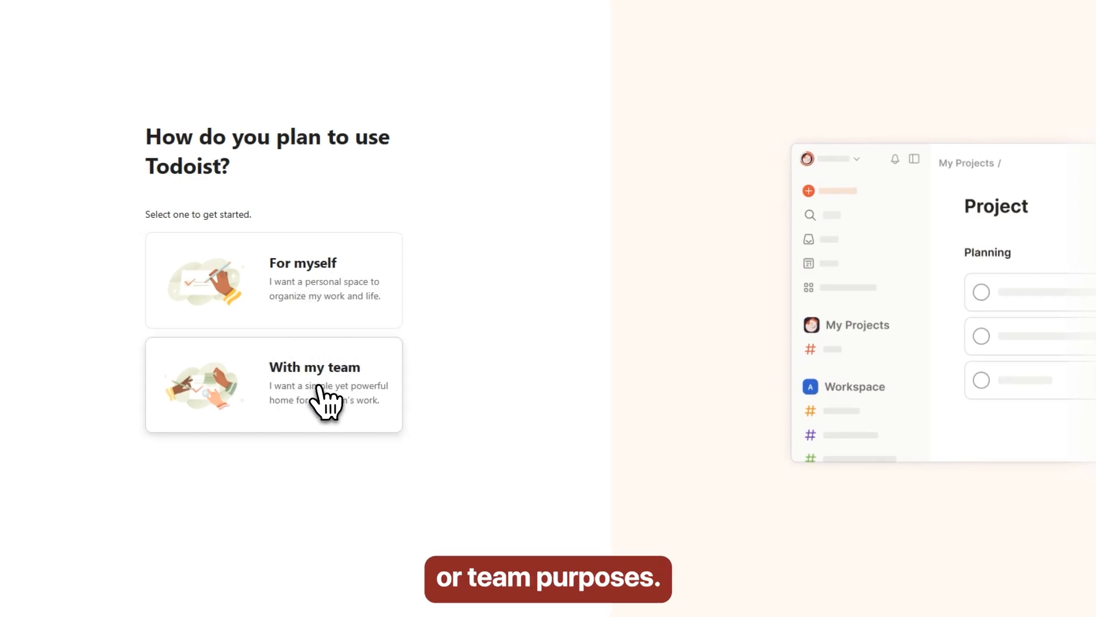
- Choose to use the service with a team and name the team "Shax Finds Company"
click(290, 394)
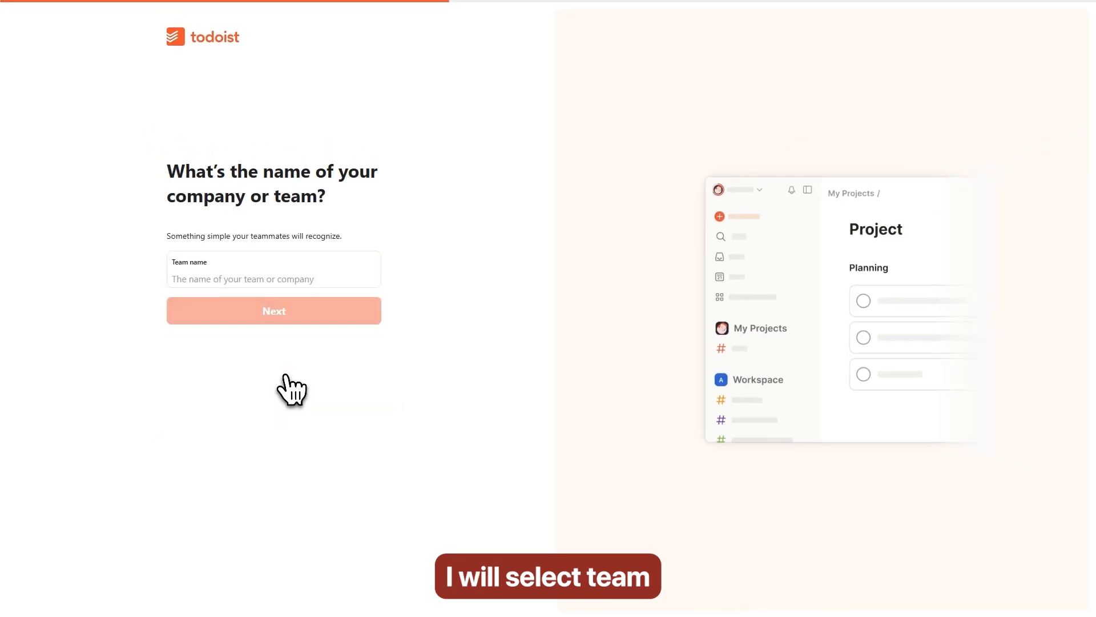
click(192, 277)
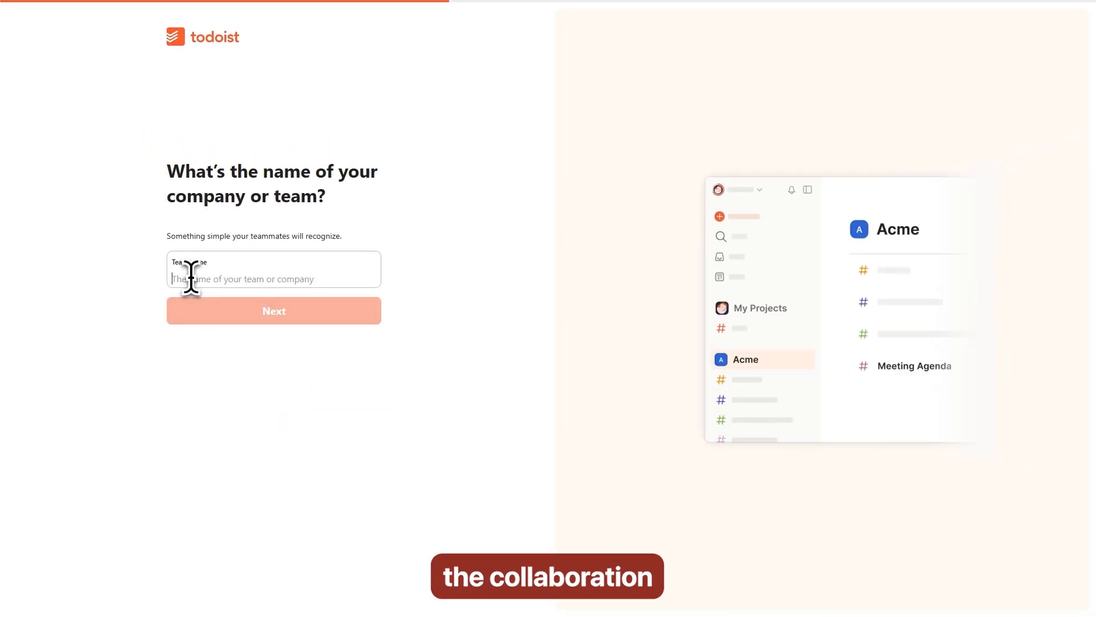
text(Shax)
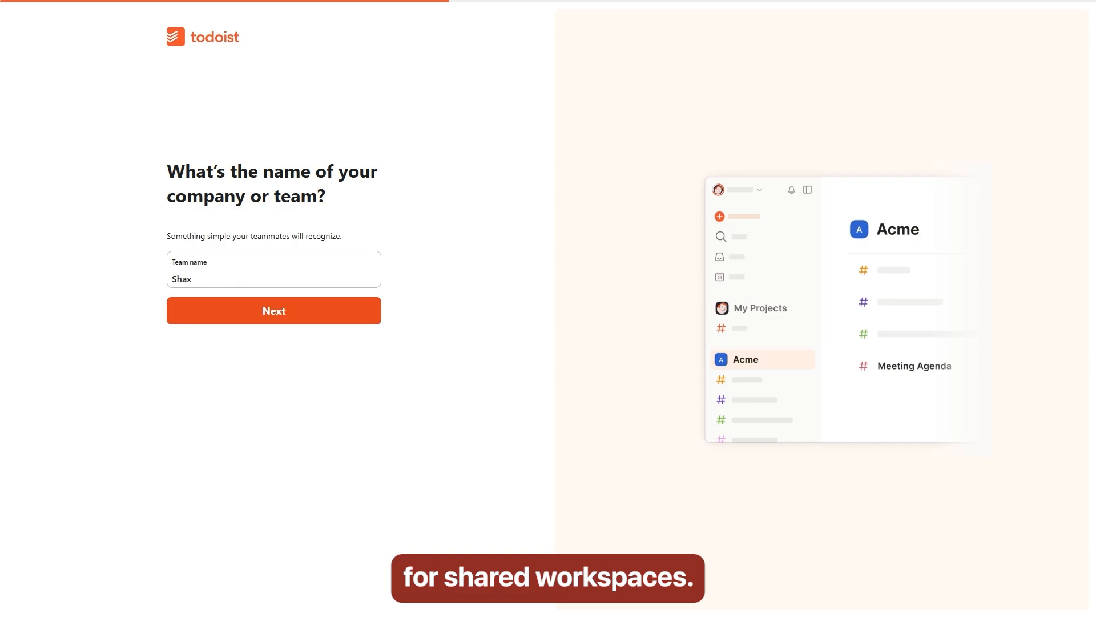
text( Finds )
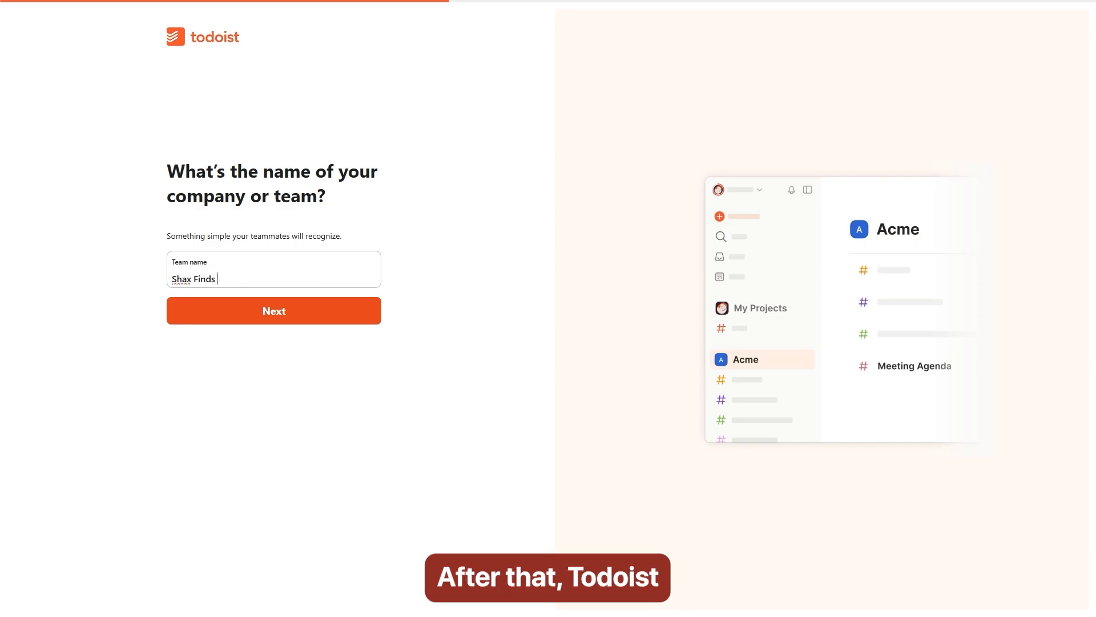
text(Com)
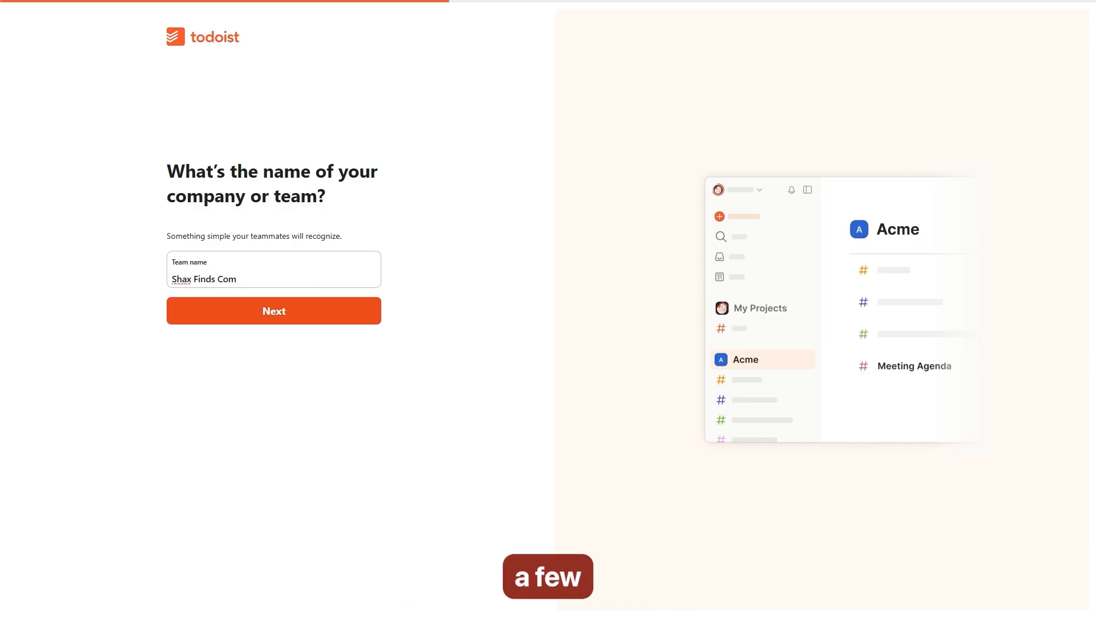
text(pany)
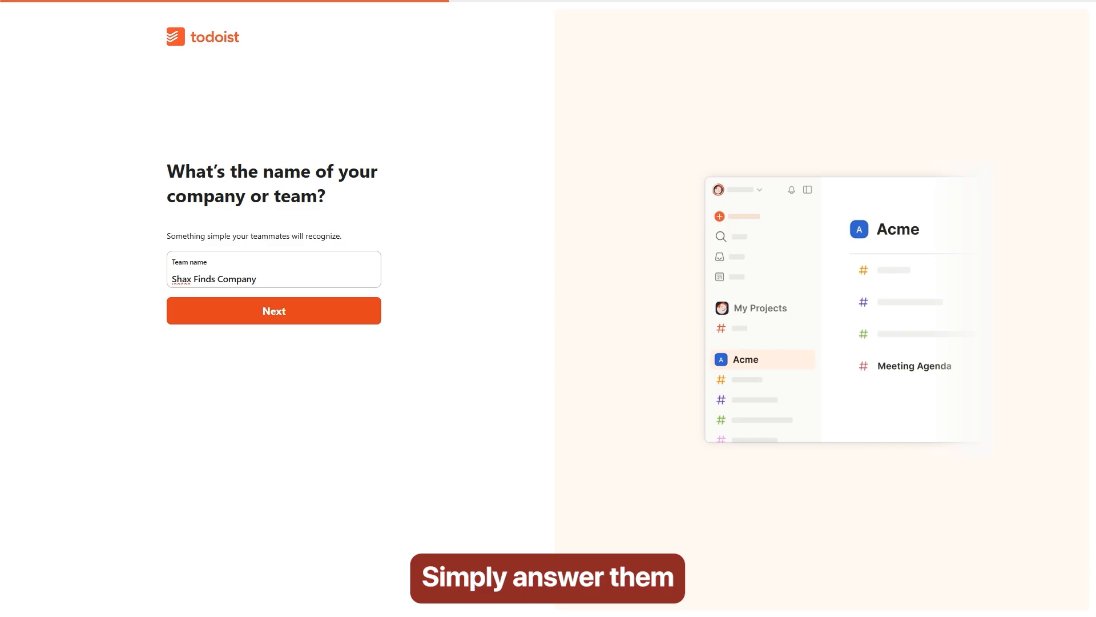
click(272, 313)
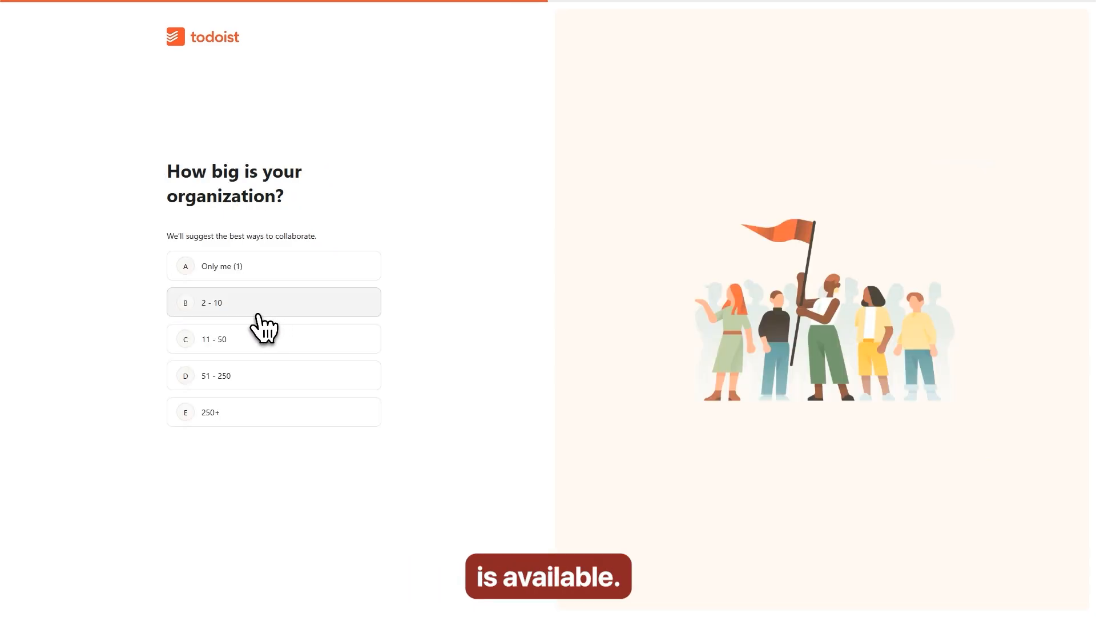
- Set the organization size to 2 - 10 and request the free Business trial with yearly billing in US Dollar
click(258, 313)
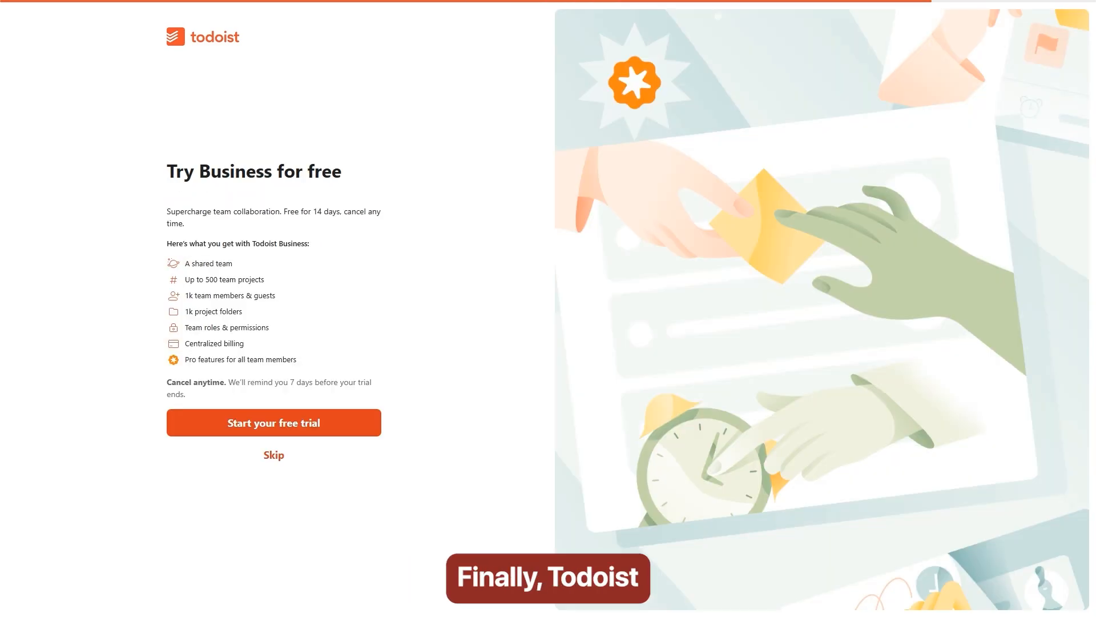
click(271, 432)
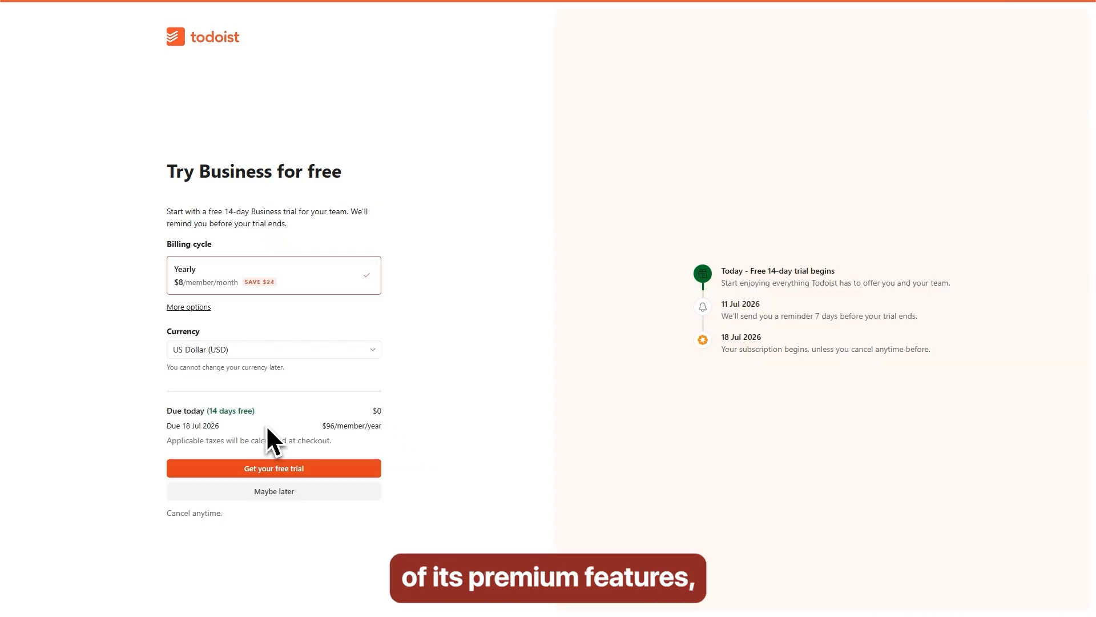
click(279, 471)
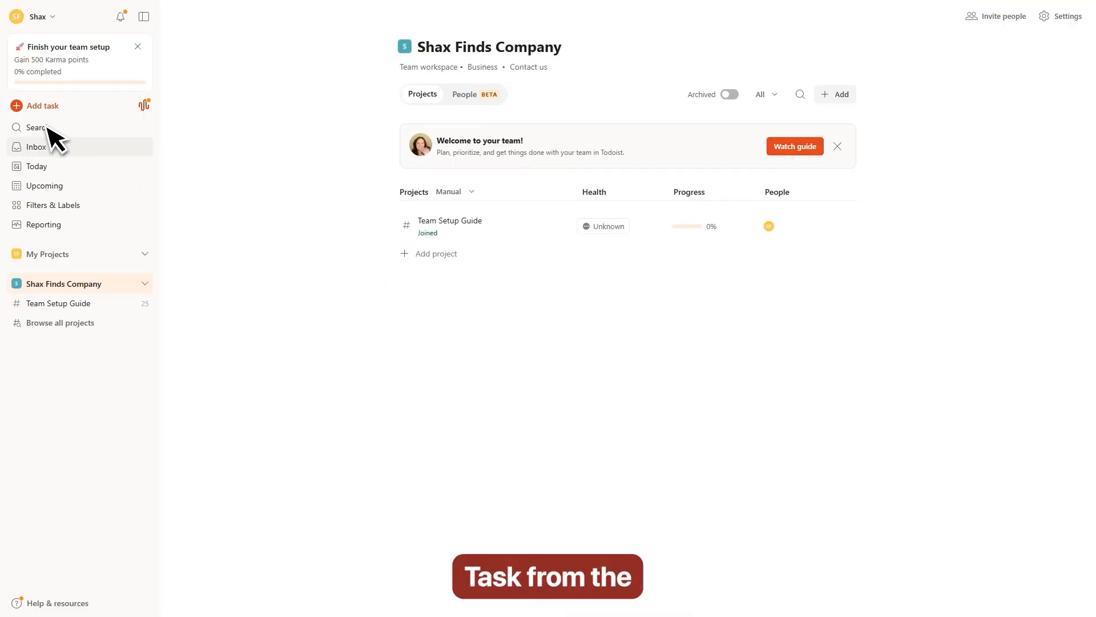
- Start a new task named "Finish Marketing Proposal" with the due date 5 Jul
click(24, 108)
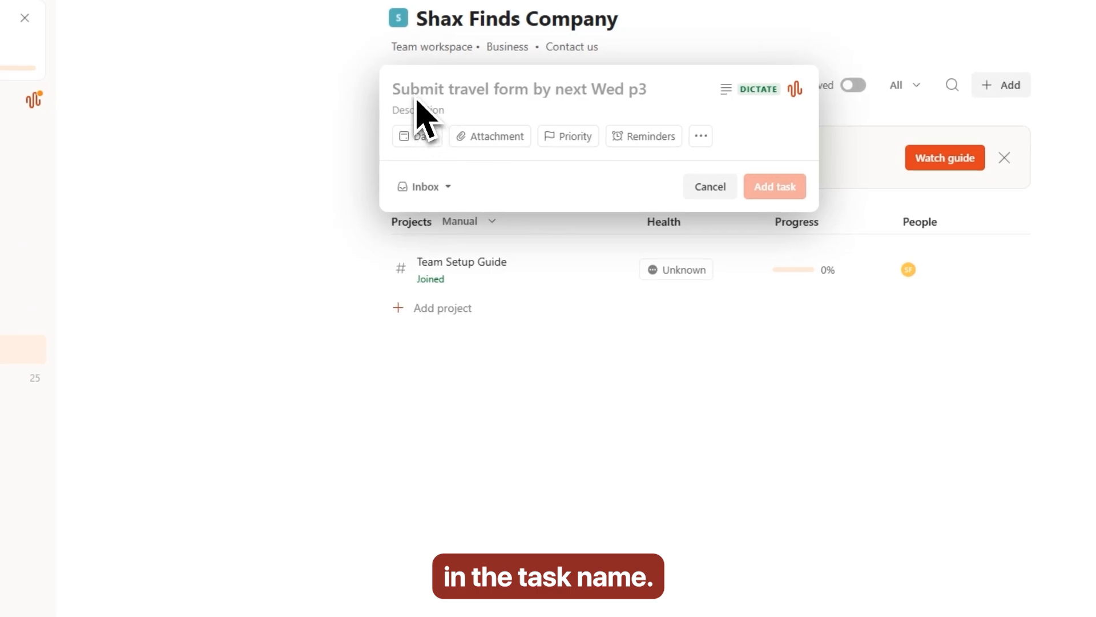
text(Finish Marketing Proposal)
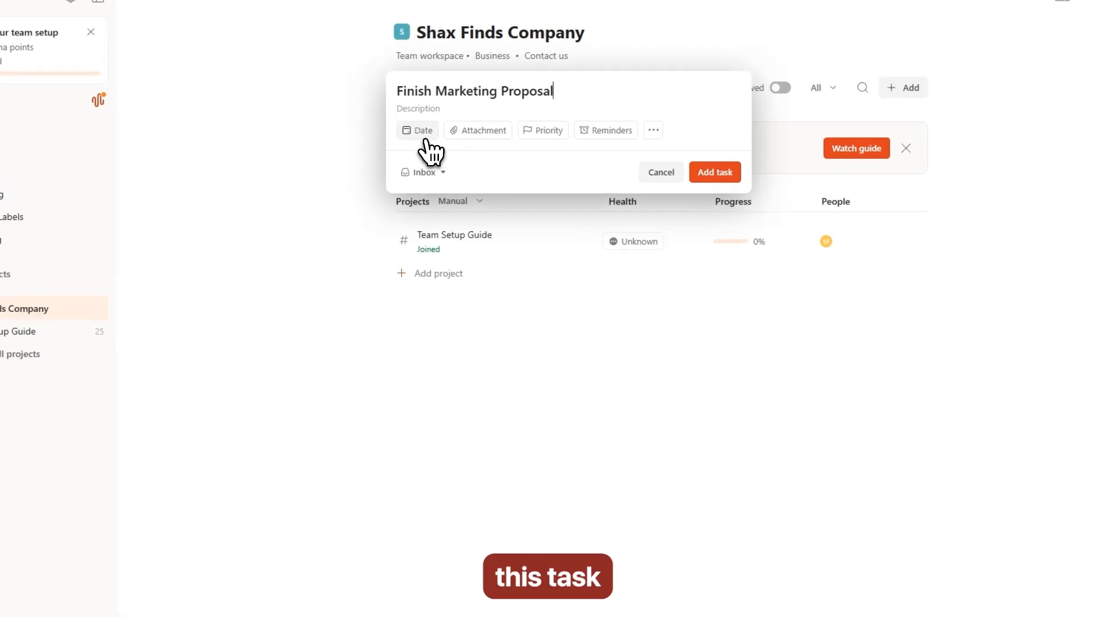
click(422, 132)
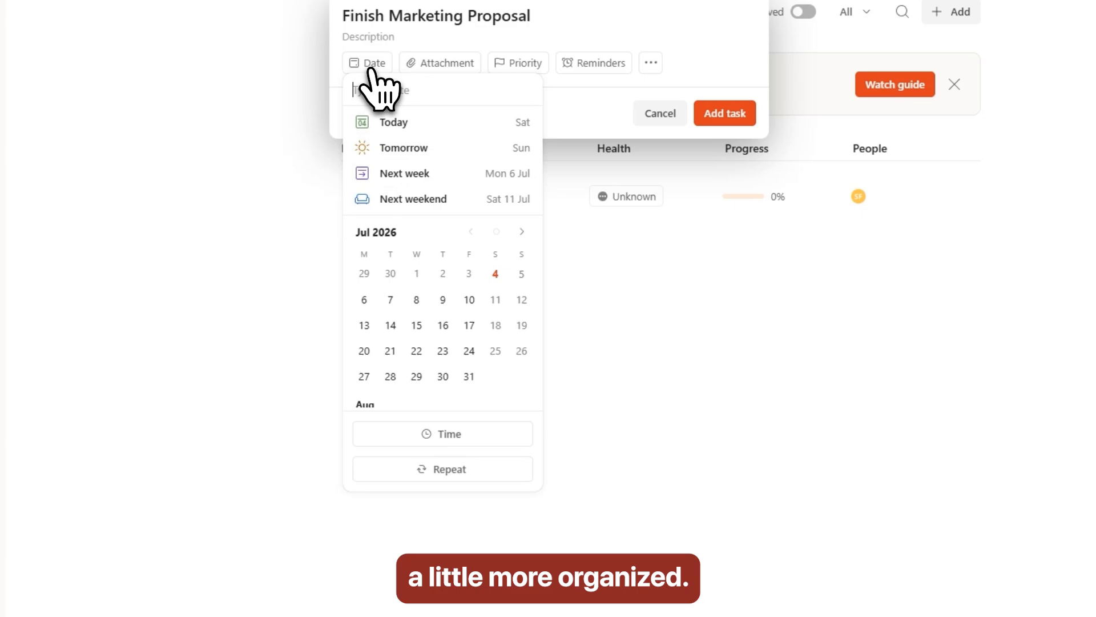
click(521, 273)
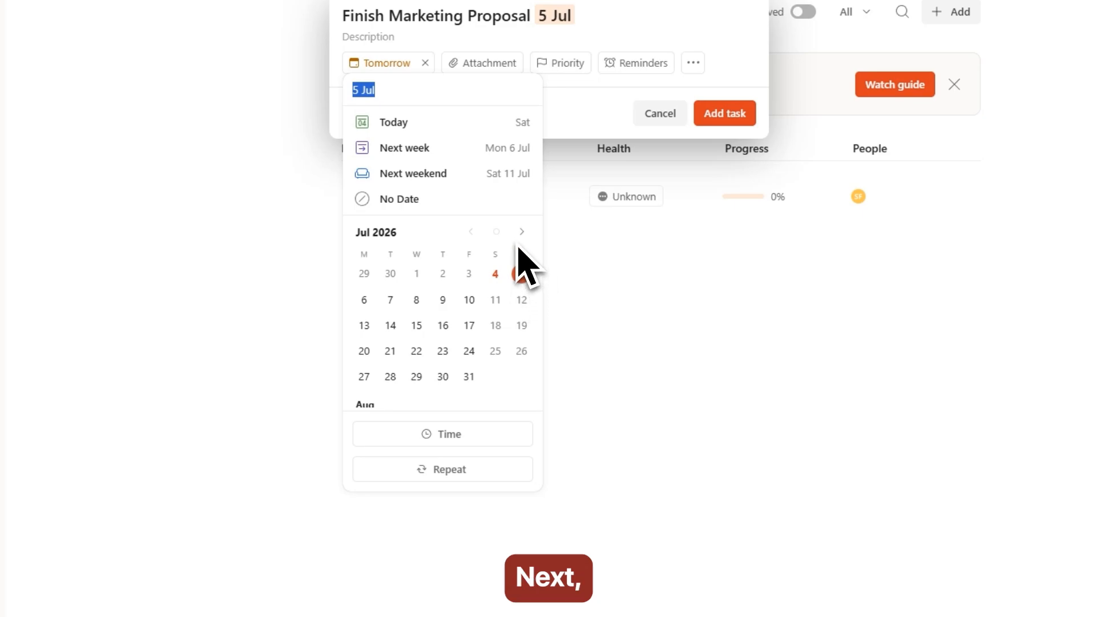
- Set the new task's priority to Priority 1
click(567, 80)
click(566, 64)
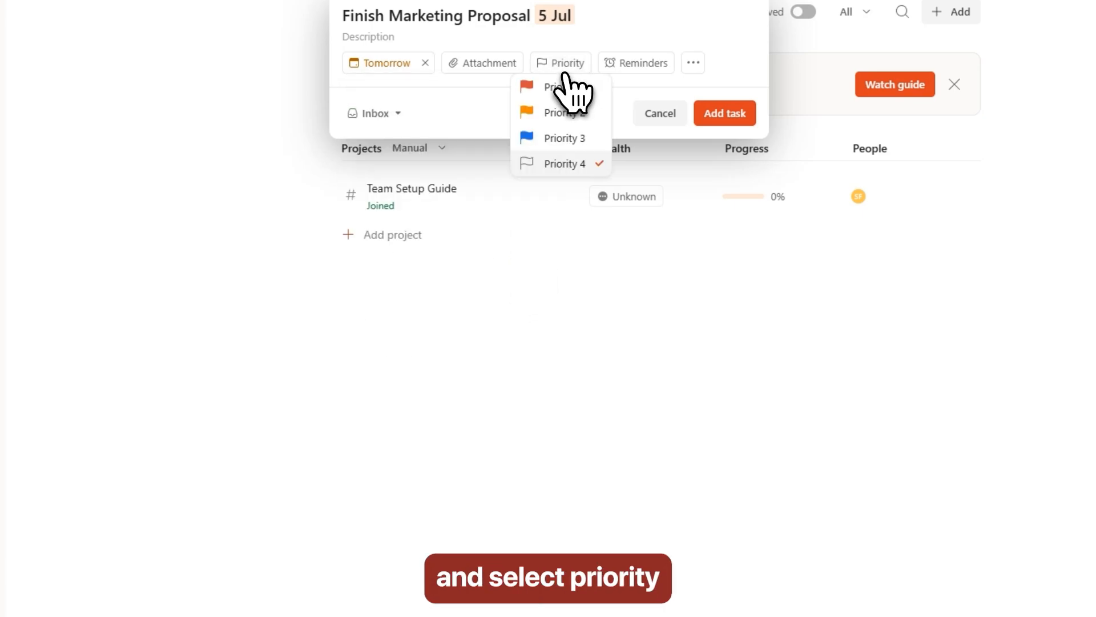
click(567, 87)
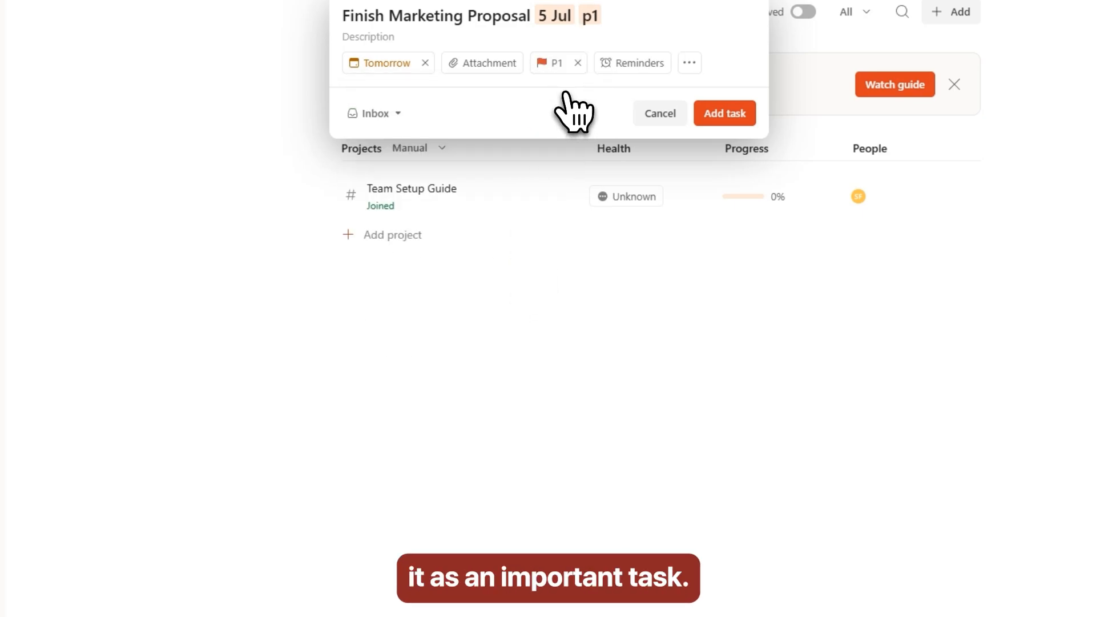
click(488, 73)
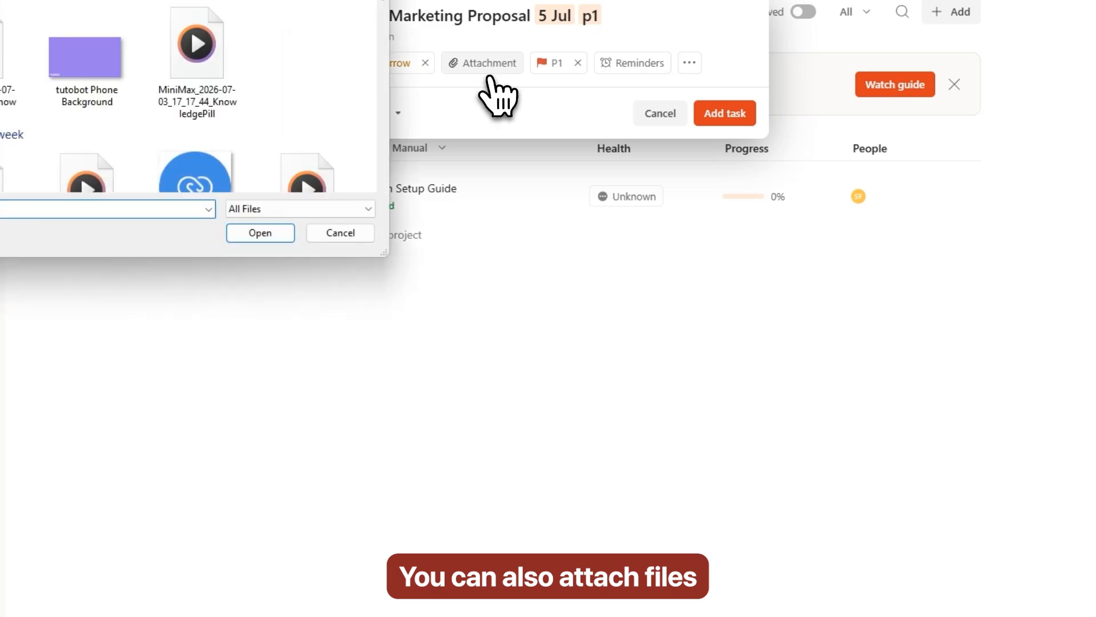
click(418, 2)
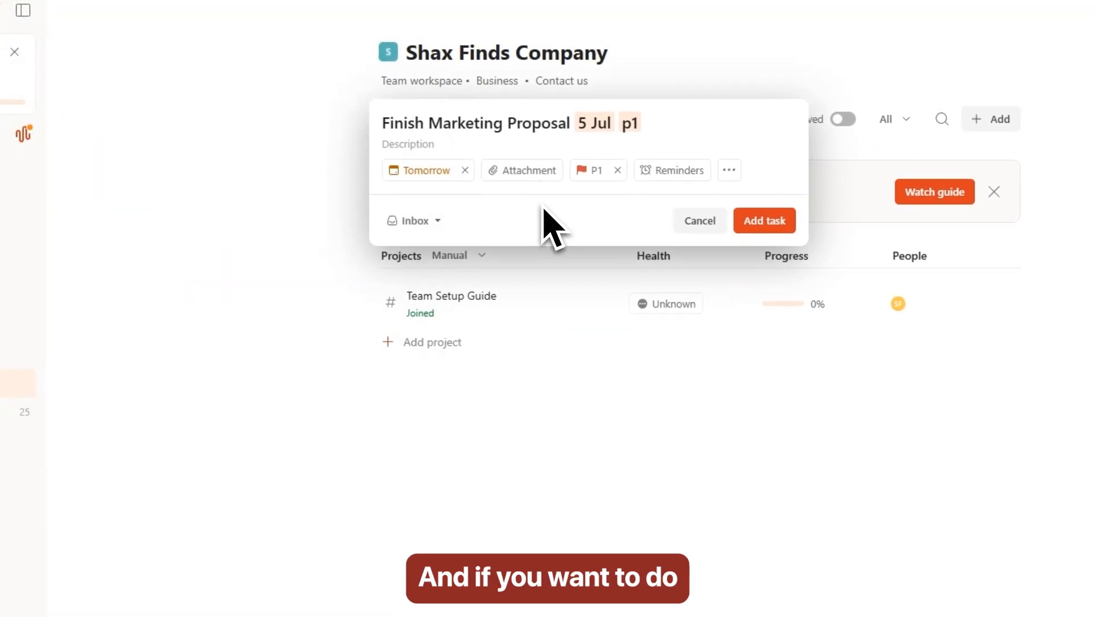
click(682, 178)
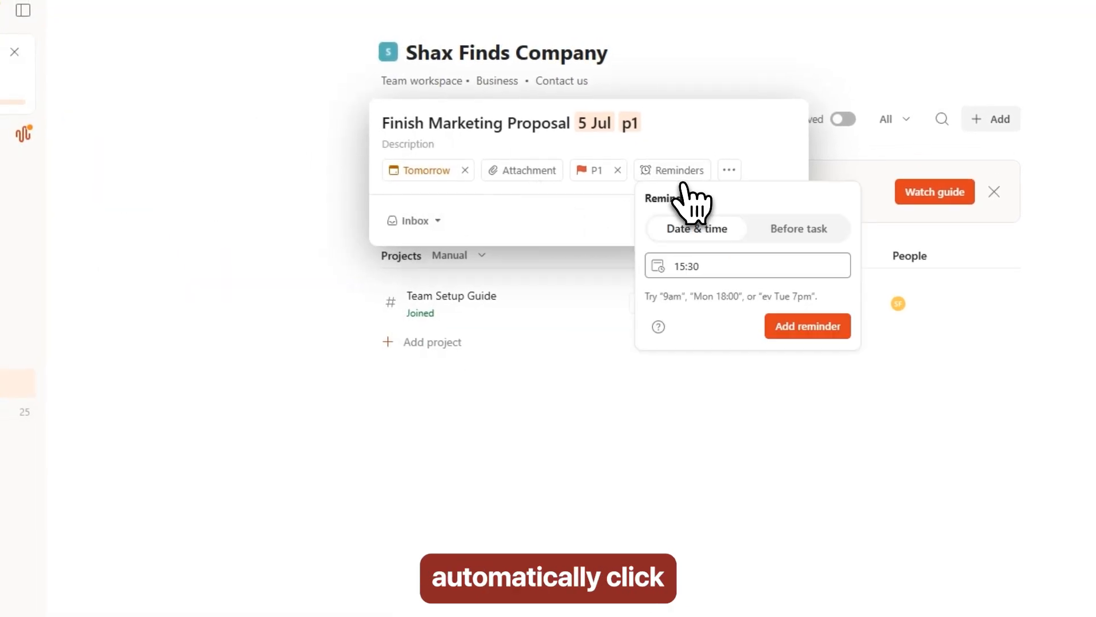
click(698, 263)
click(677, 351)
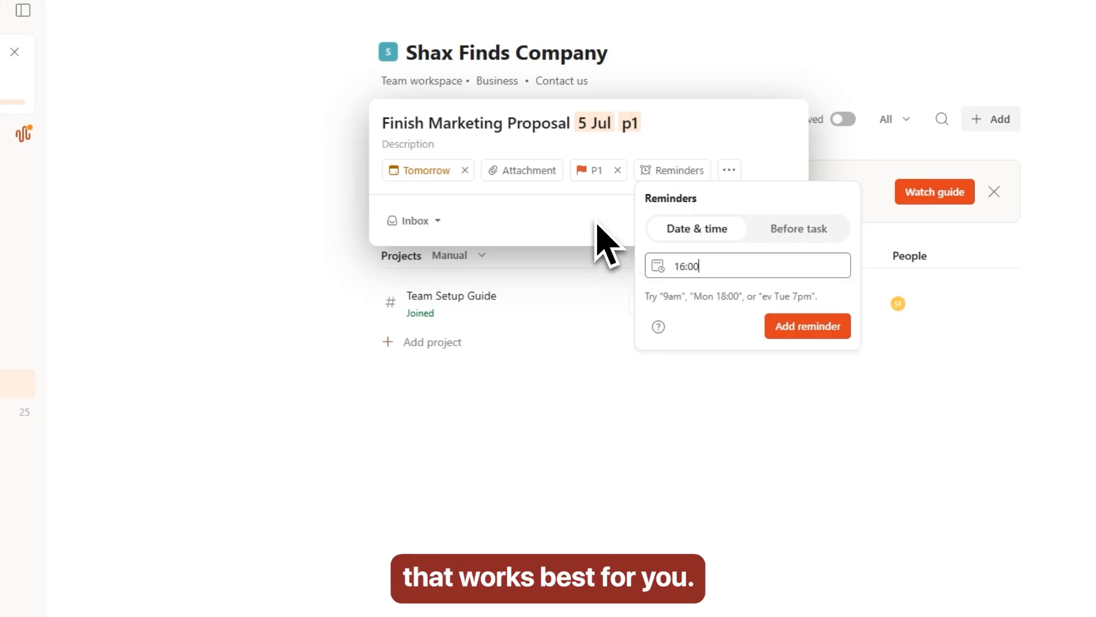
click(600, 237)
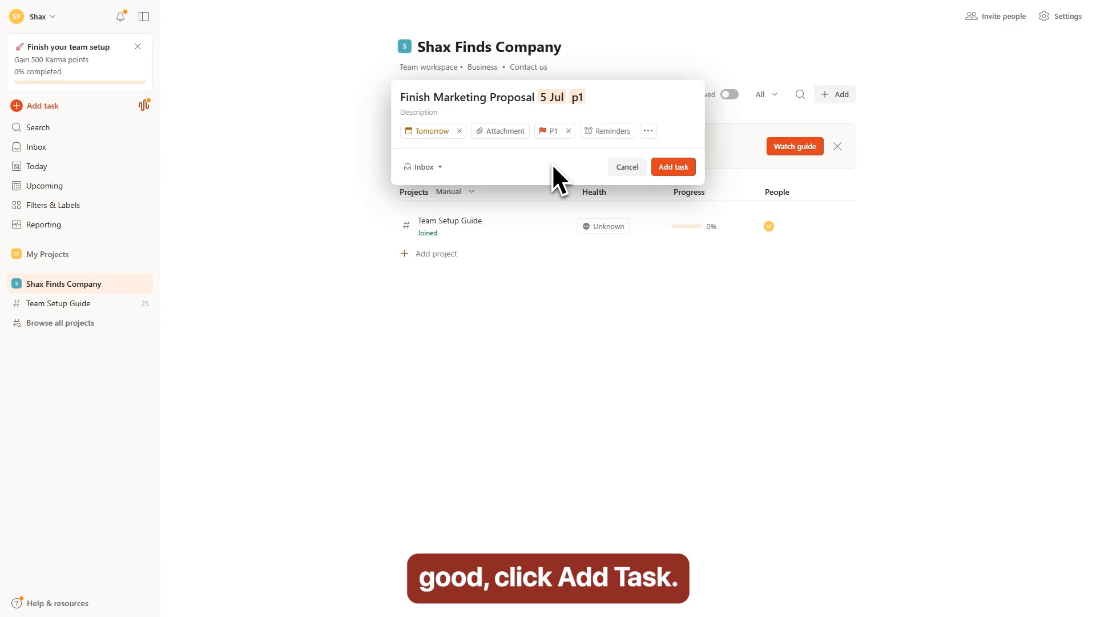
- Save the "Finish Marketing Proposal" task and open the Inbox
click(674, 167)
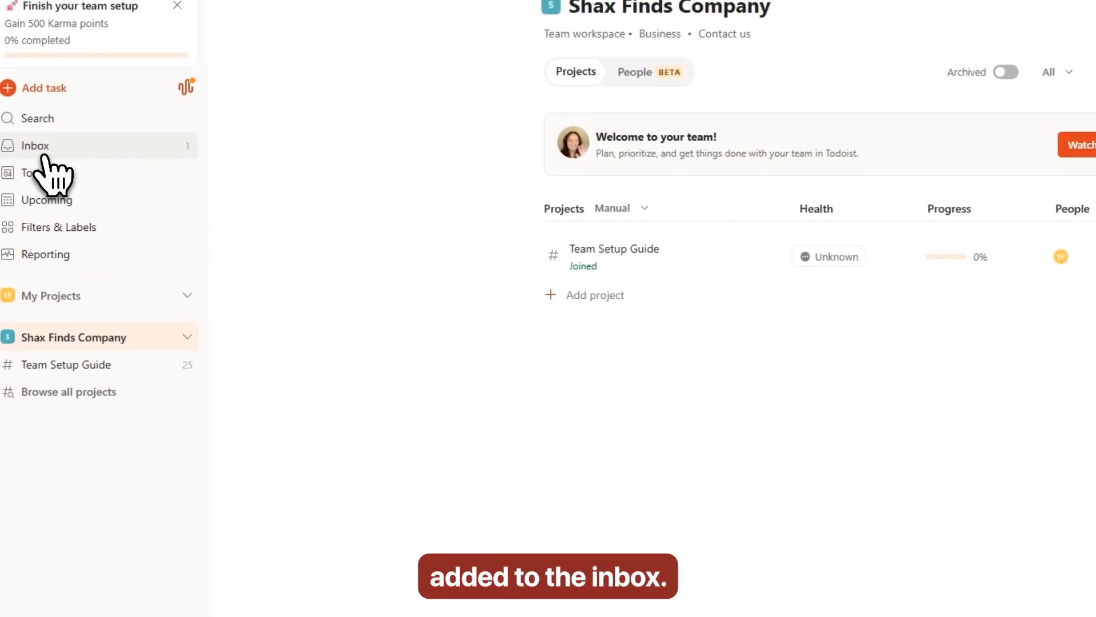
click(45, 155)
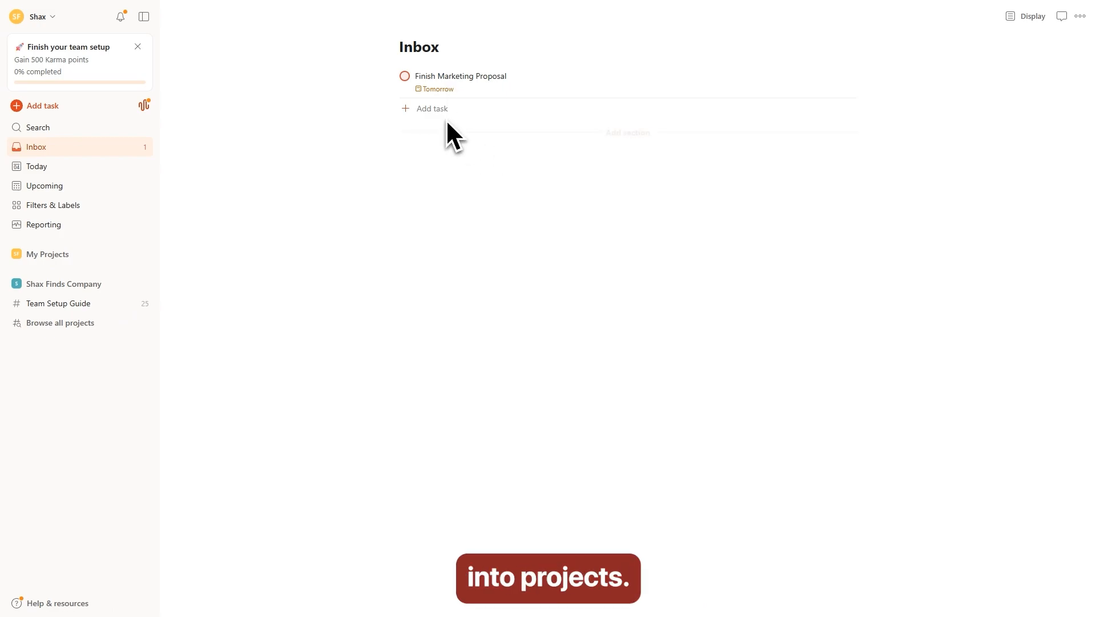
- Examine the sub-task, comment and priority options in the details of the "Finish Marketing Proposal" task, then close them without changes
click(432, 77)
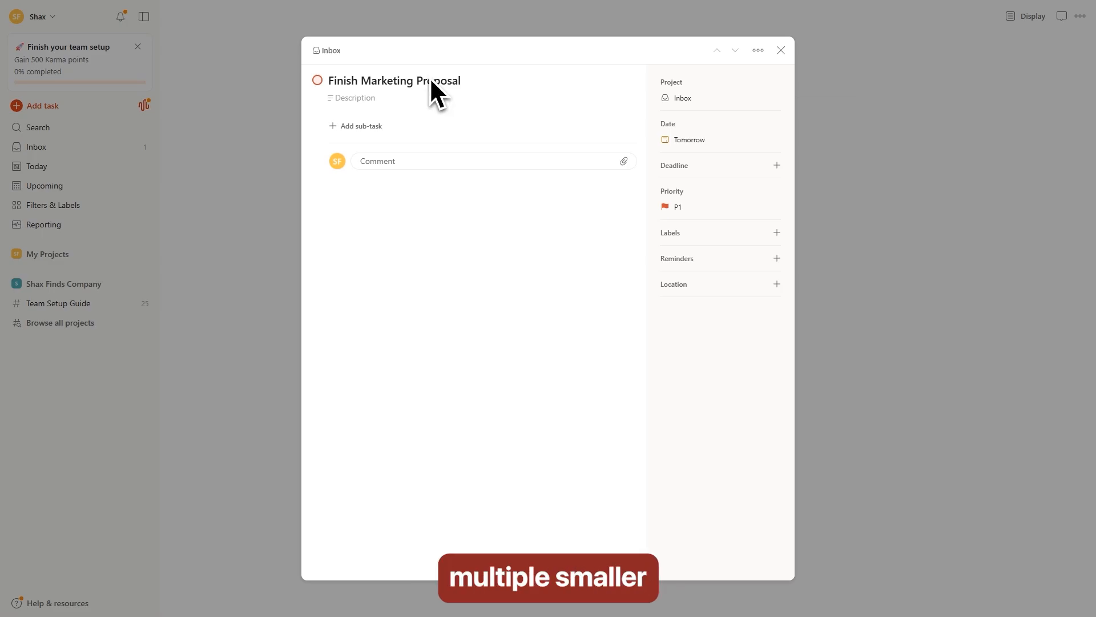
click(360, 126)
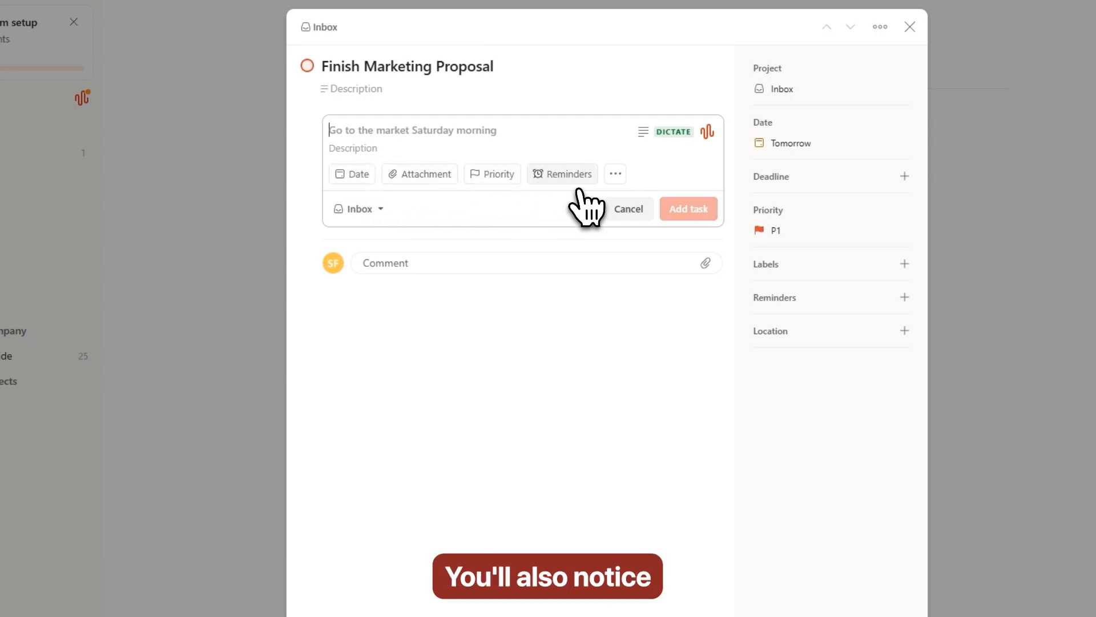
click(628, 208)
click(409, 177)
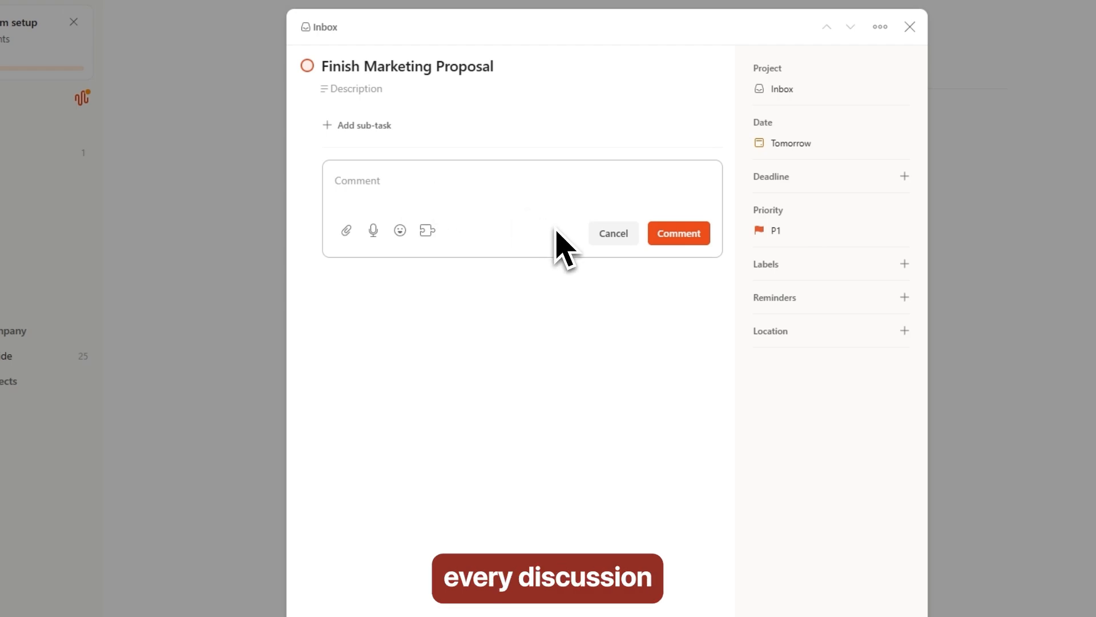
click(599, 246)
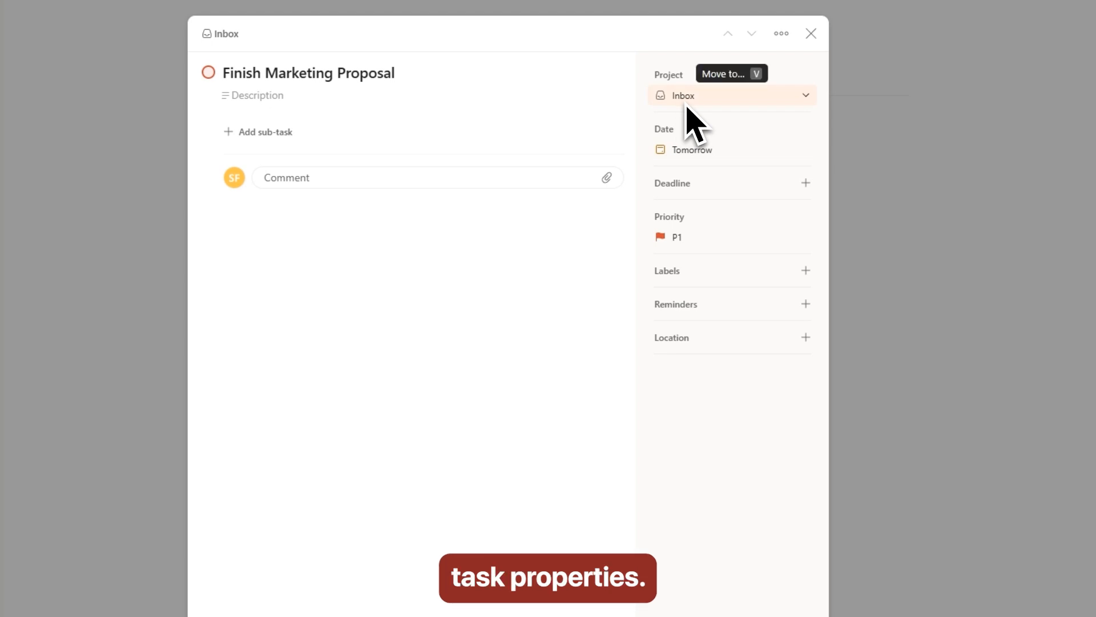
click(683, 240)
click(687, 244)
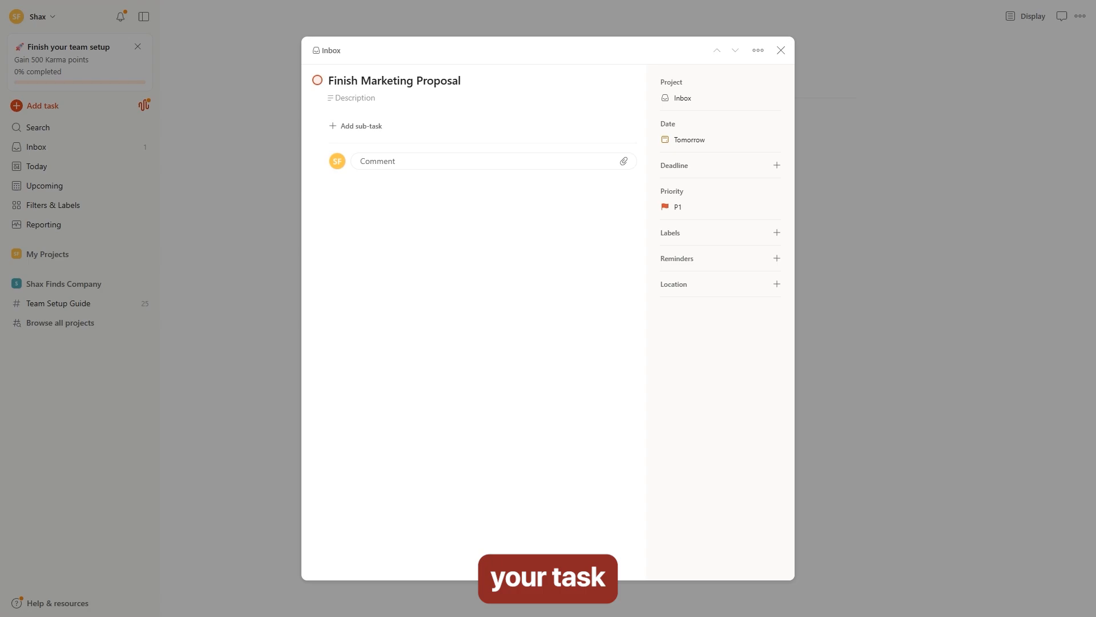
click(780, 51)
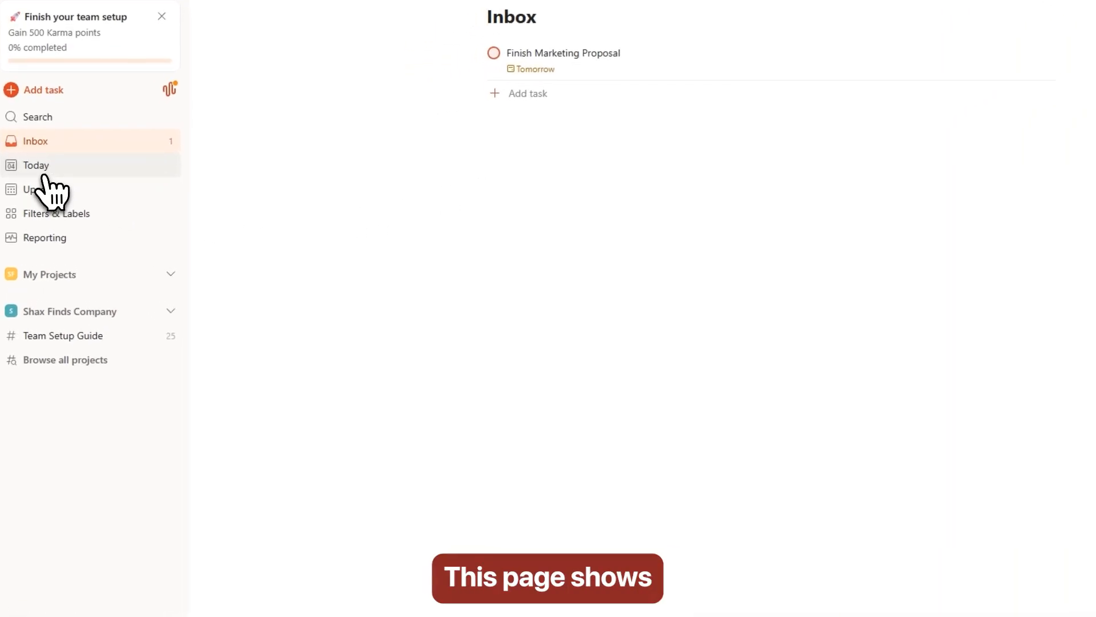
- Start a new task in the Today view named "Reply to client emails" with the due date 4 Jul
click(42, 174)
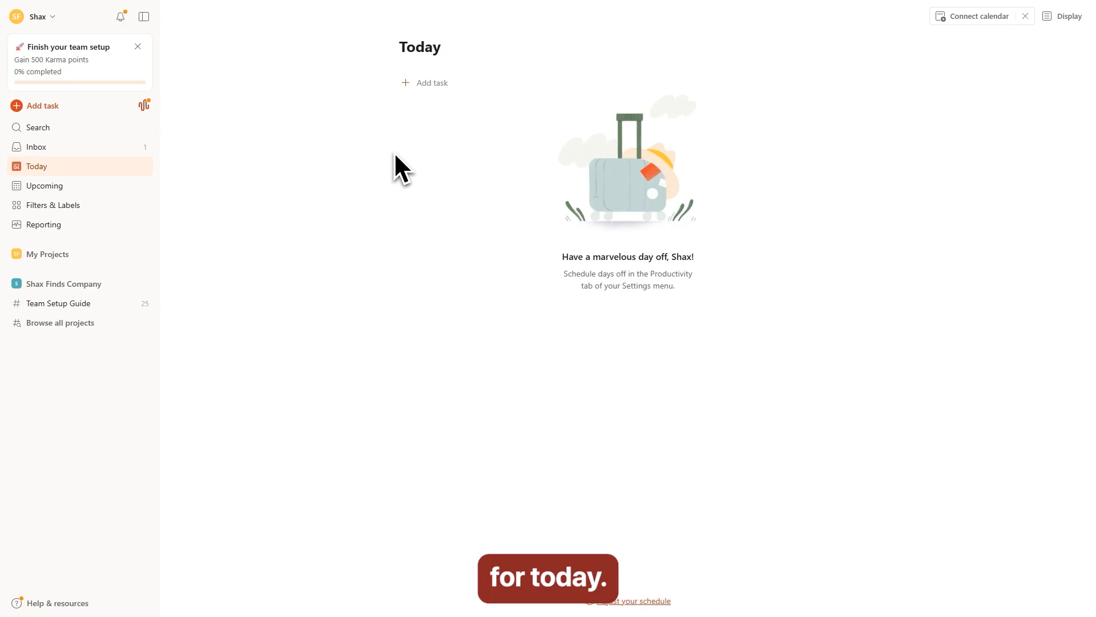
click(429, 85)
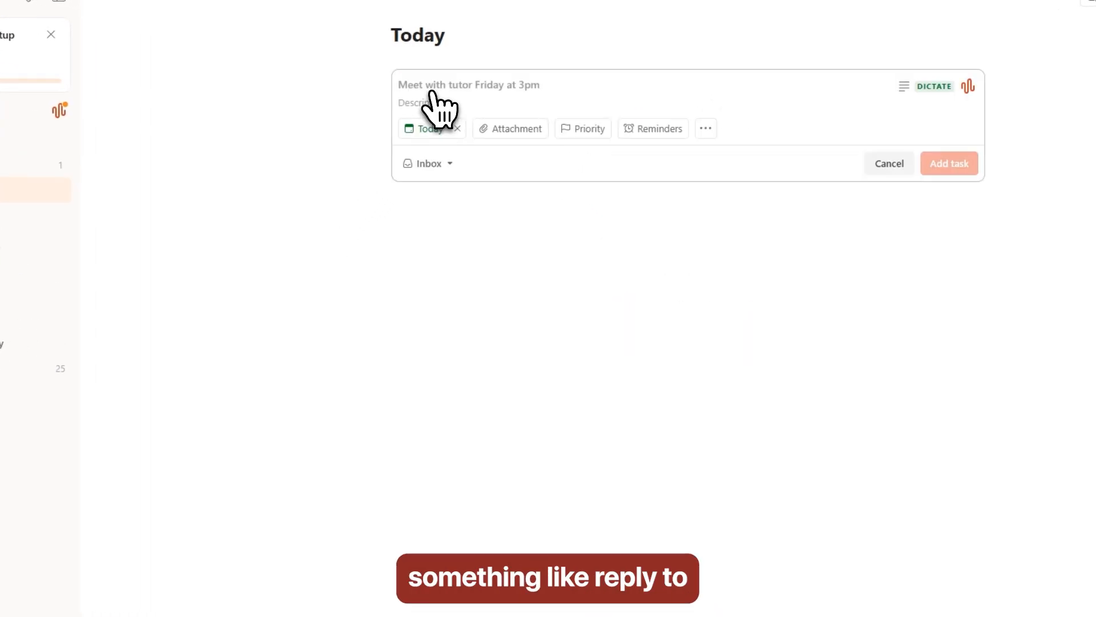
text(Reply to client emails)
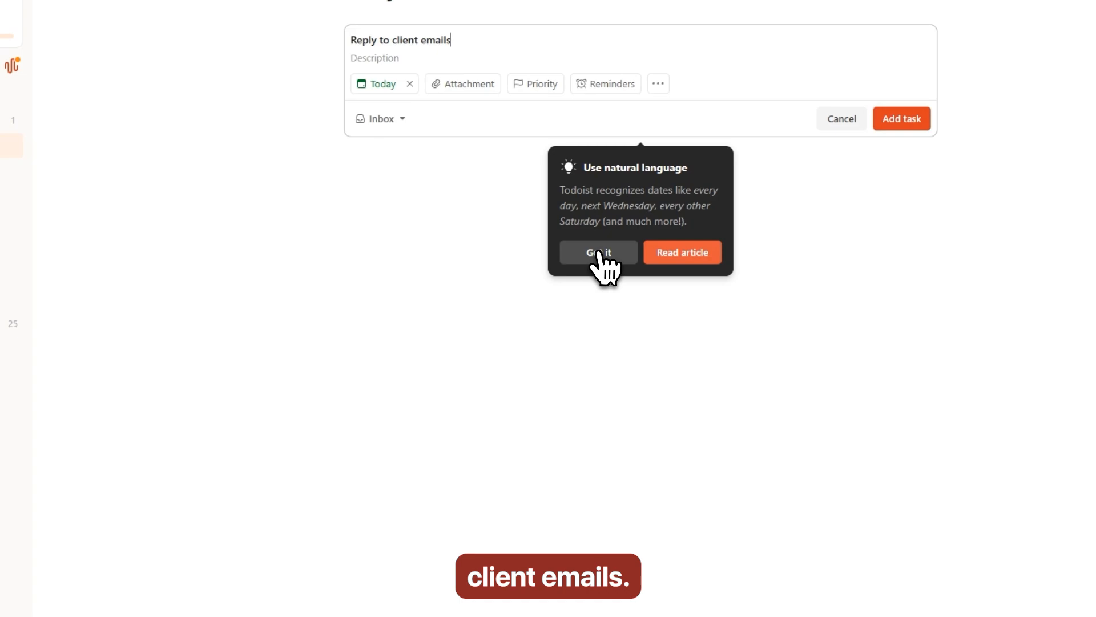
click(617, 279)
click(427, 129)
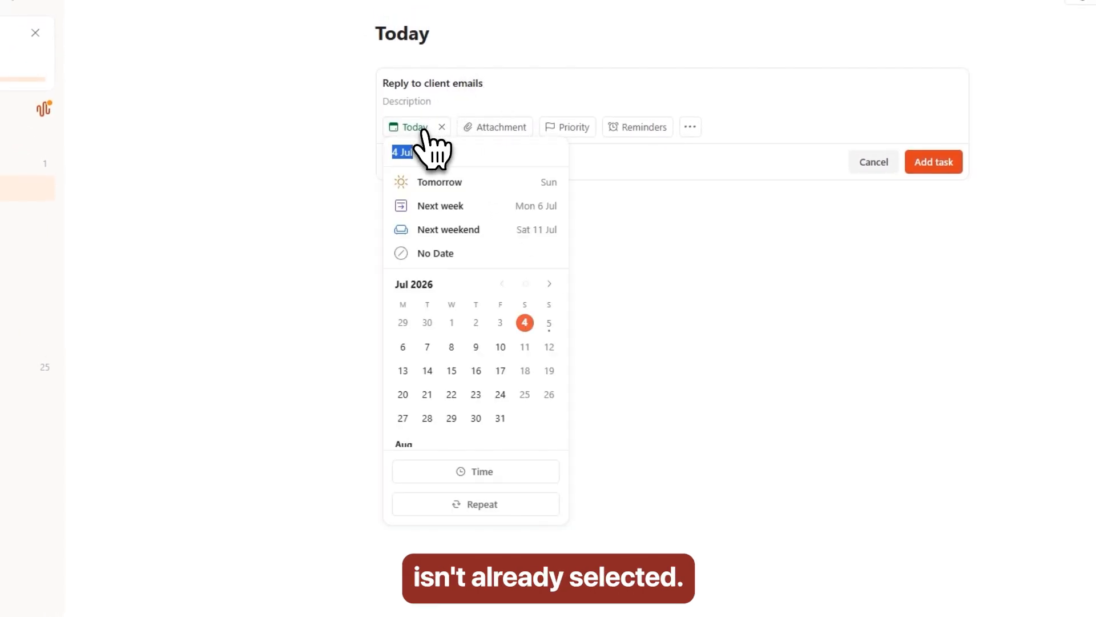
click(525, 323)
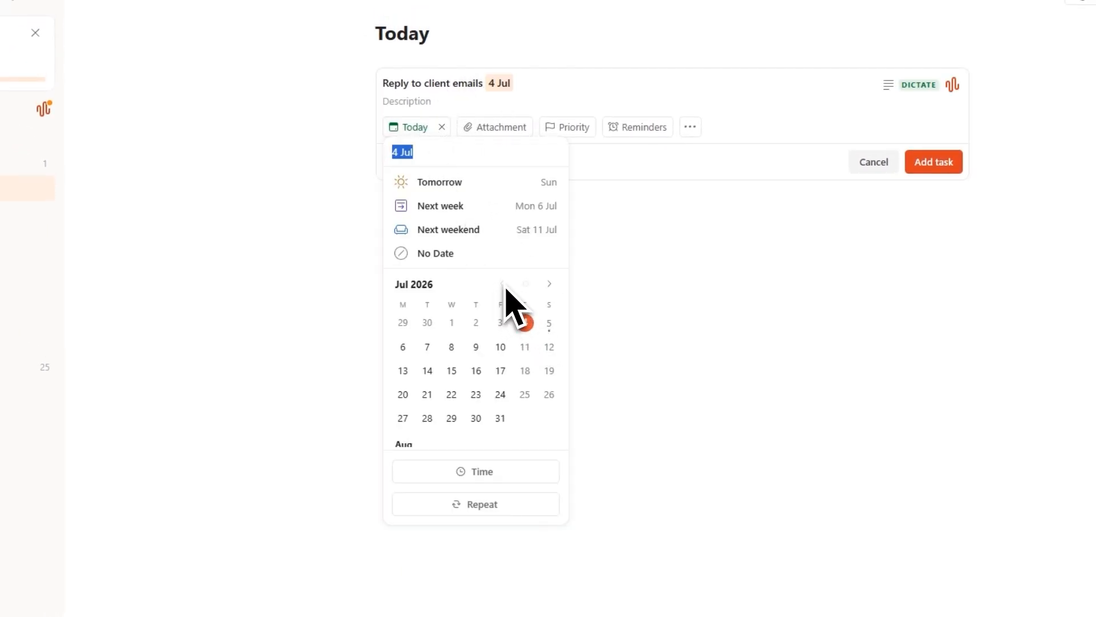
click(617, 273)
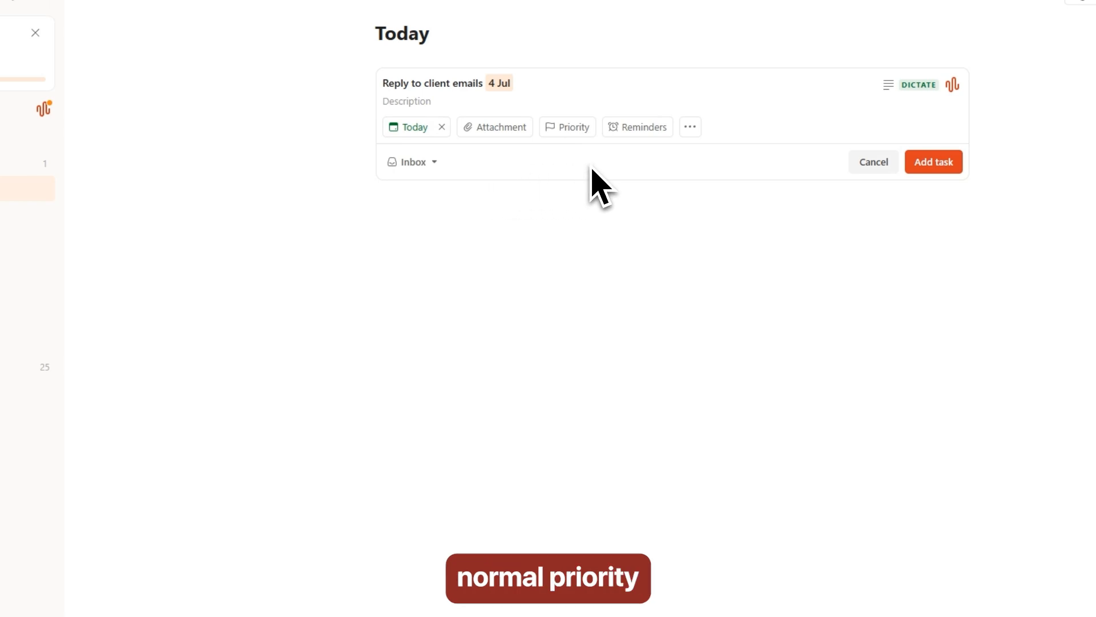
- Set the "Reply to client emails" task to Priority 3 and save it
click(582, 138)
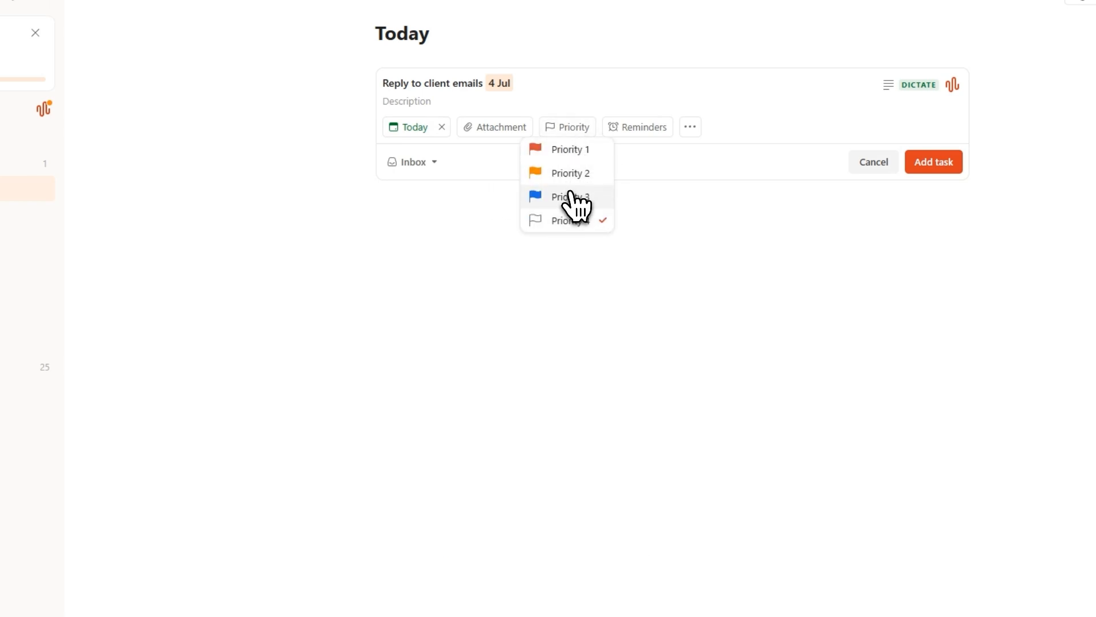
click(571, 196)
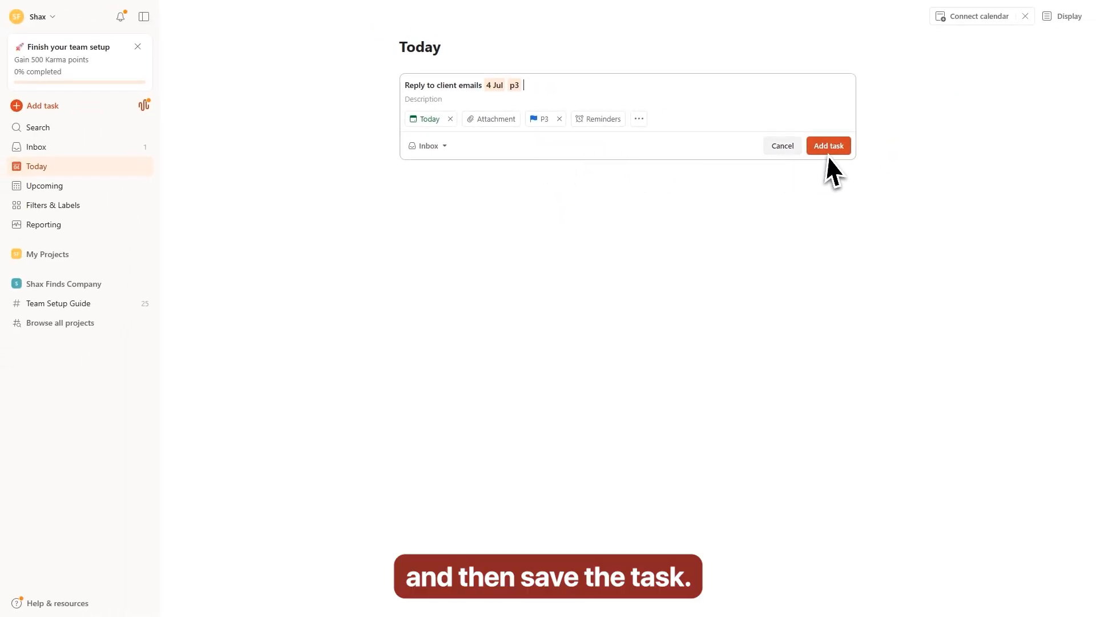
click(829, 147)
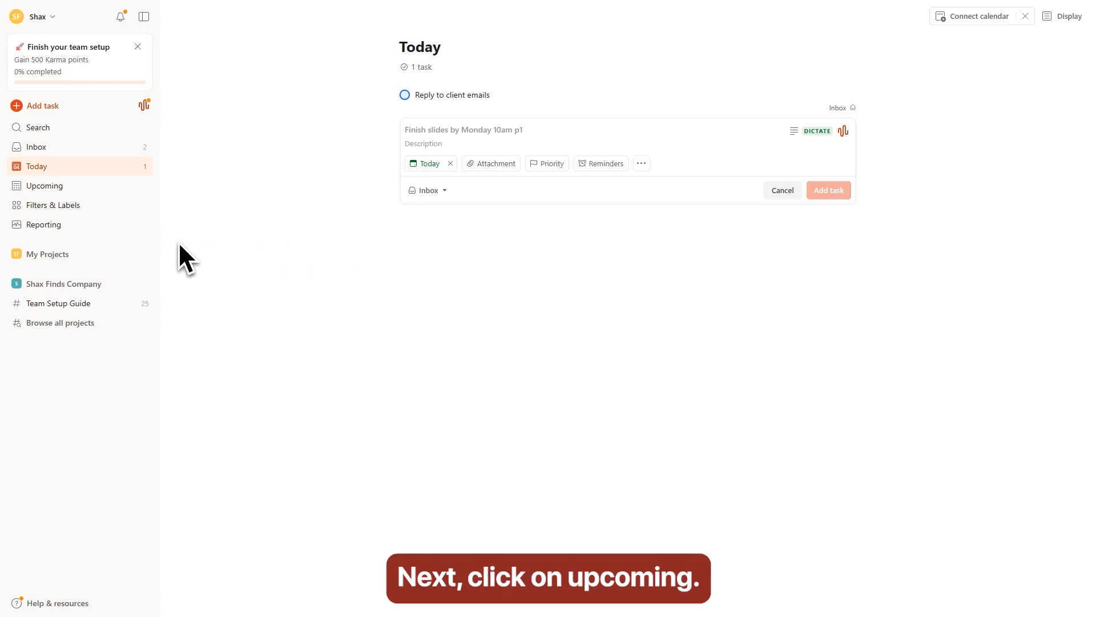
- Add the task "Prepare Weekly Report" with Priority 2 from the 7 Jul section of the Upcoming view, and dismiss the mobile app offer
click(40, 187)
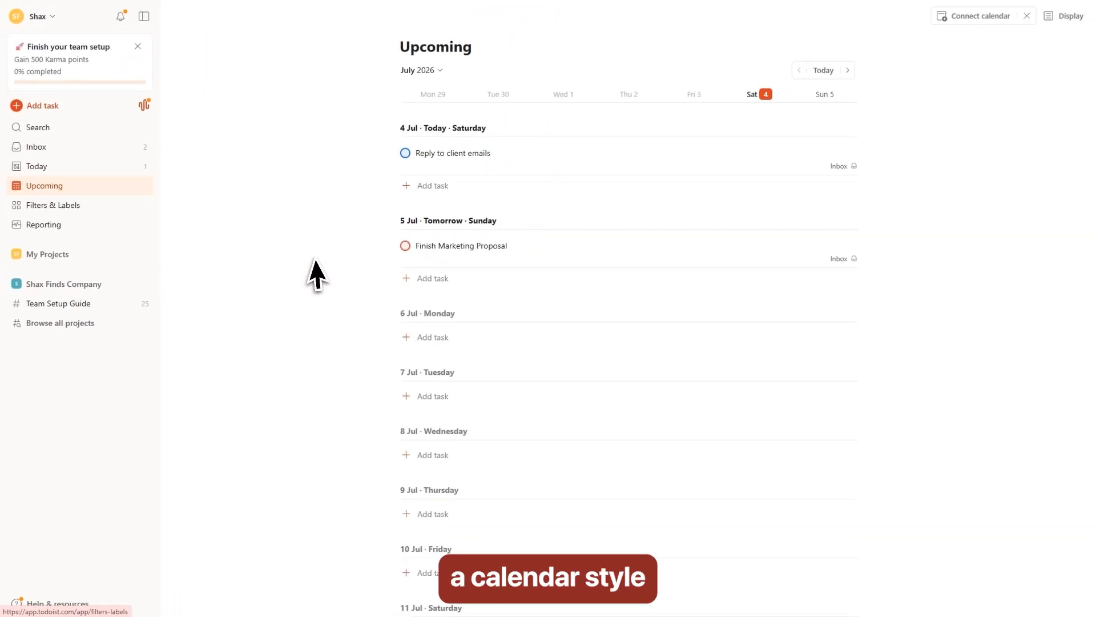
scroll(917, 234, down, 3)
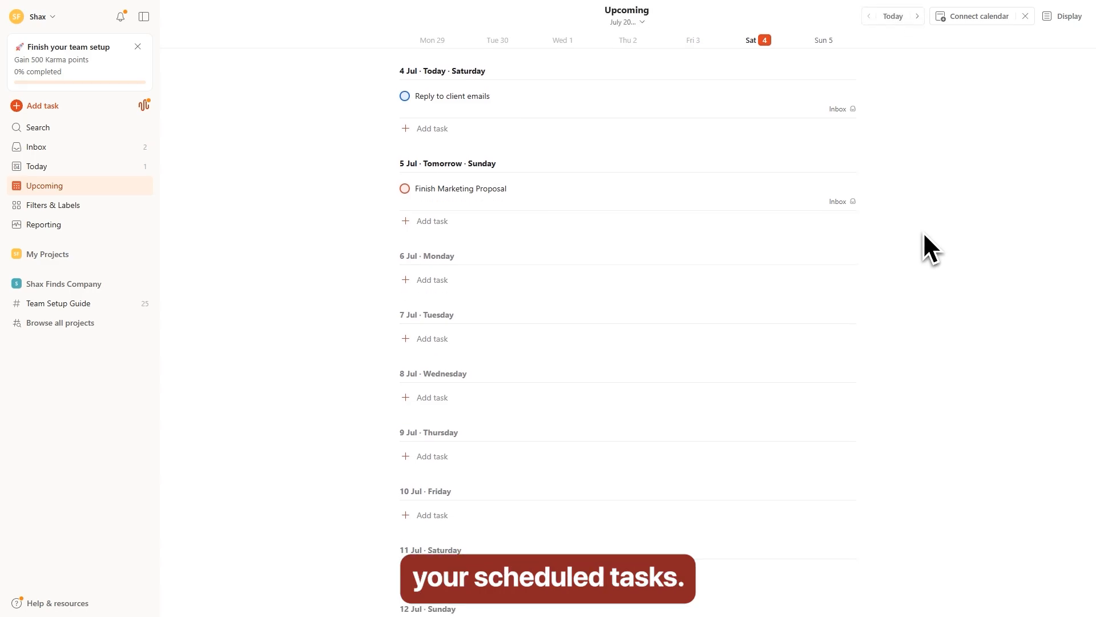
scroll(923, 231, down, 1)
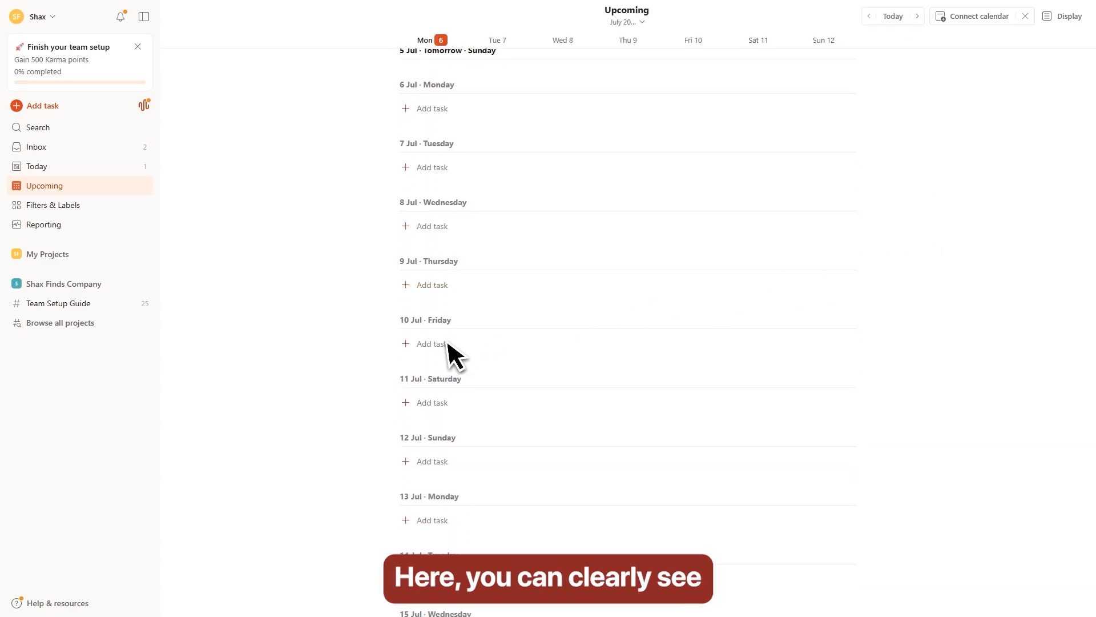
scroll(434, 353, up, 3)
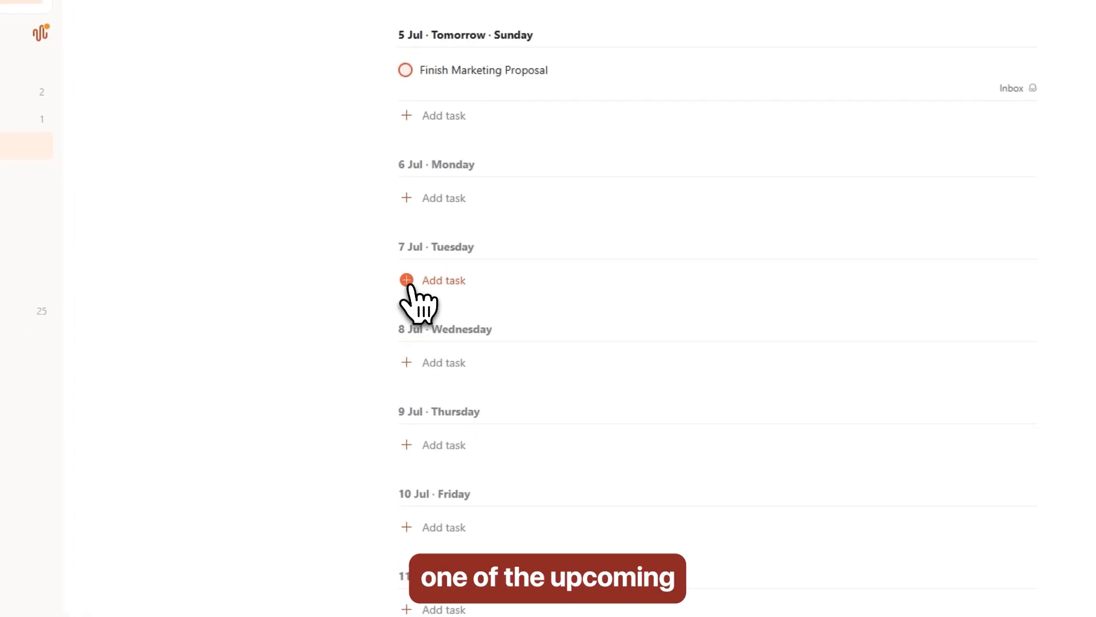
click(408, 280)
text(Prepare Weekly Report)
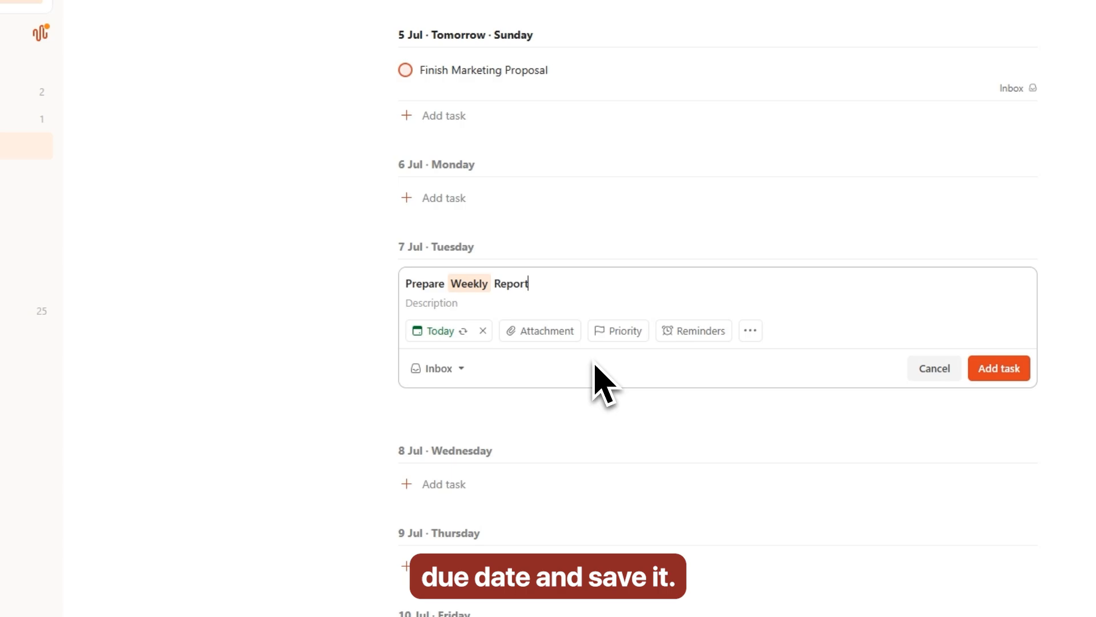
click(634, 341)
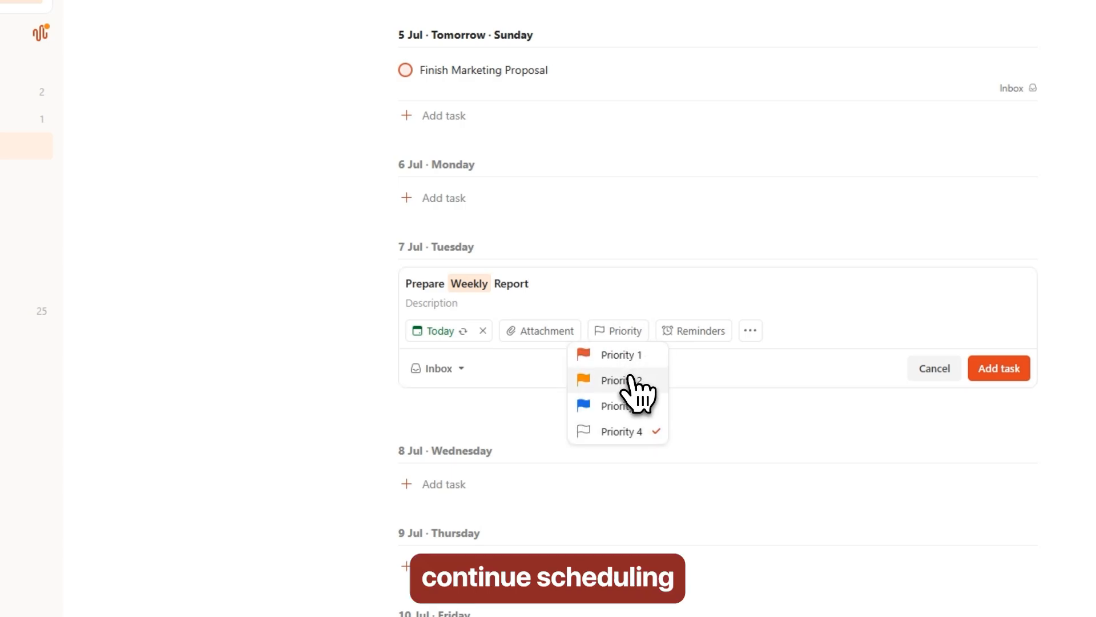
click(630, 378)
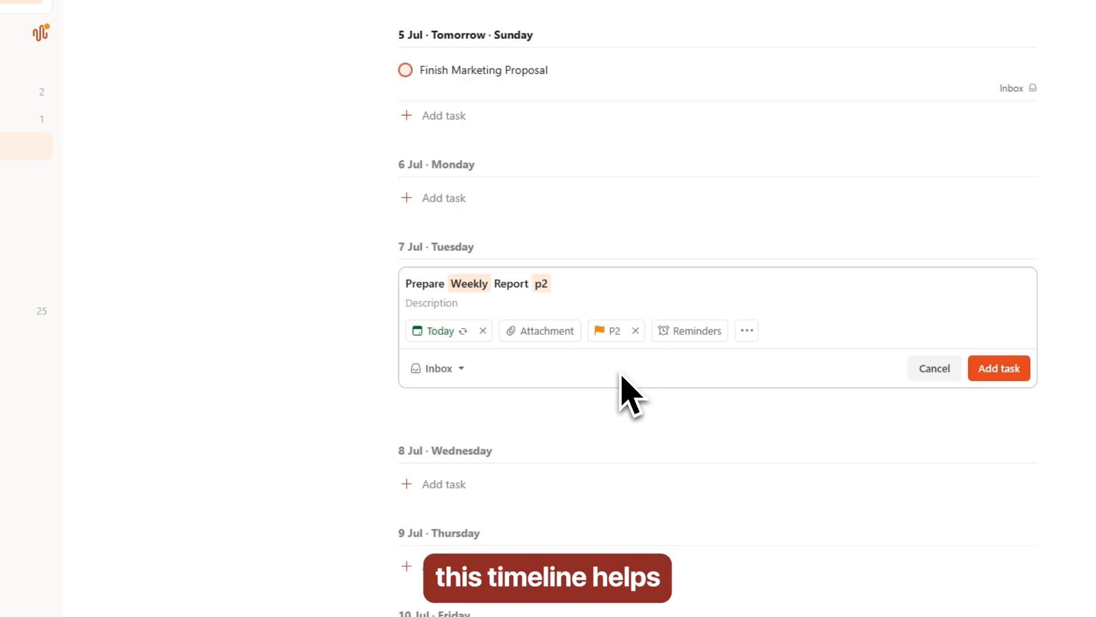
click(837, 352)
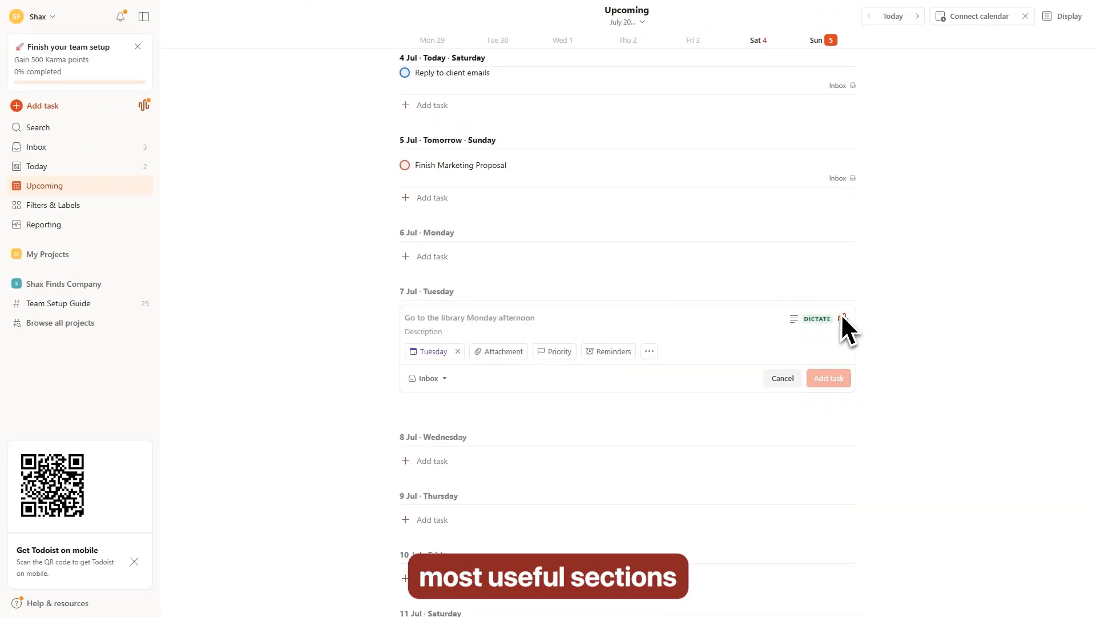
scroll(608, 291, up, 3)
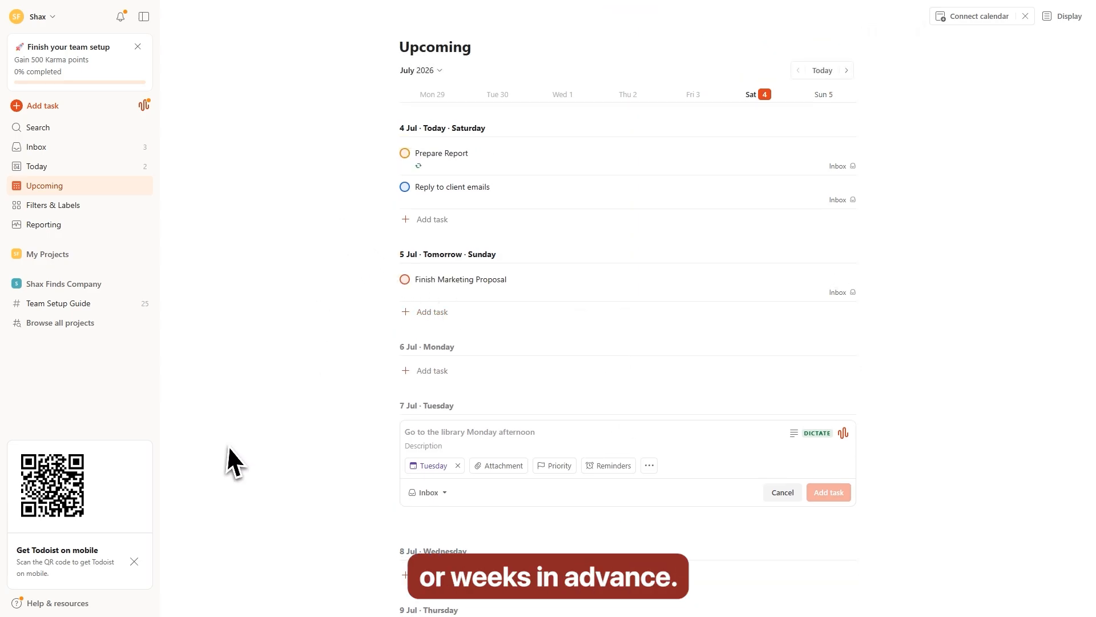
click(135, 561)
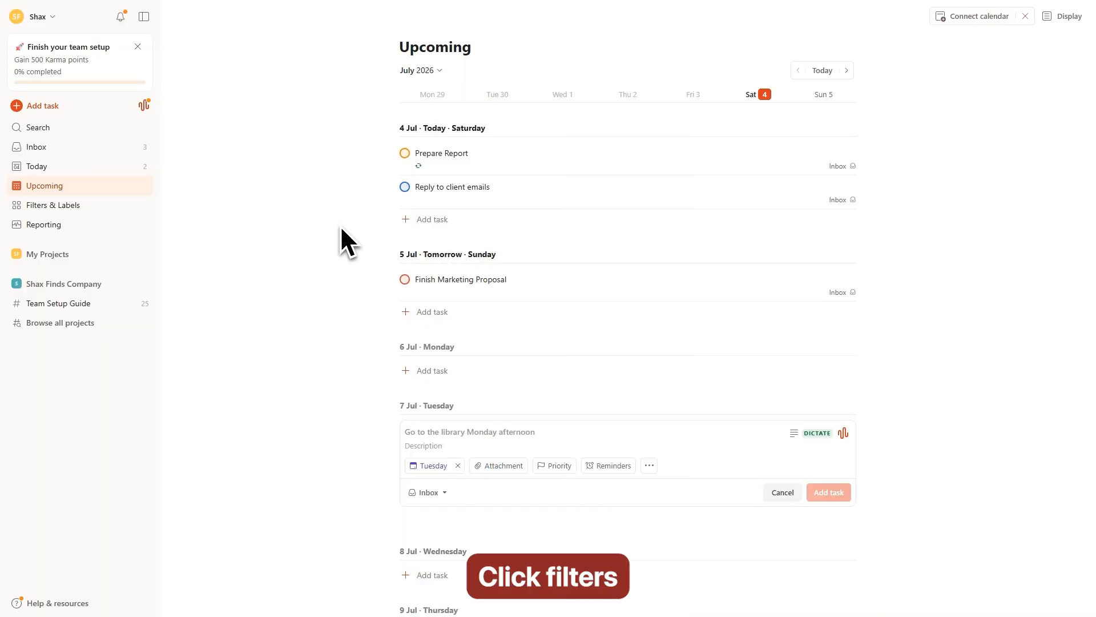
- Create a label named "Work" with the color Grape in Filters & Labels
click(51, 206)
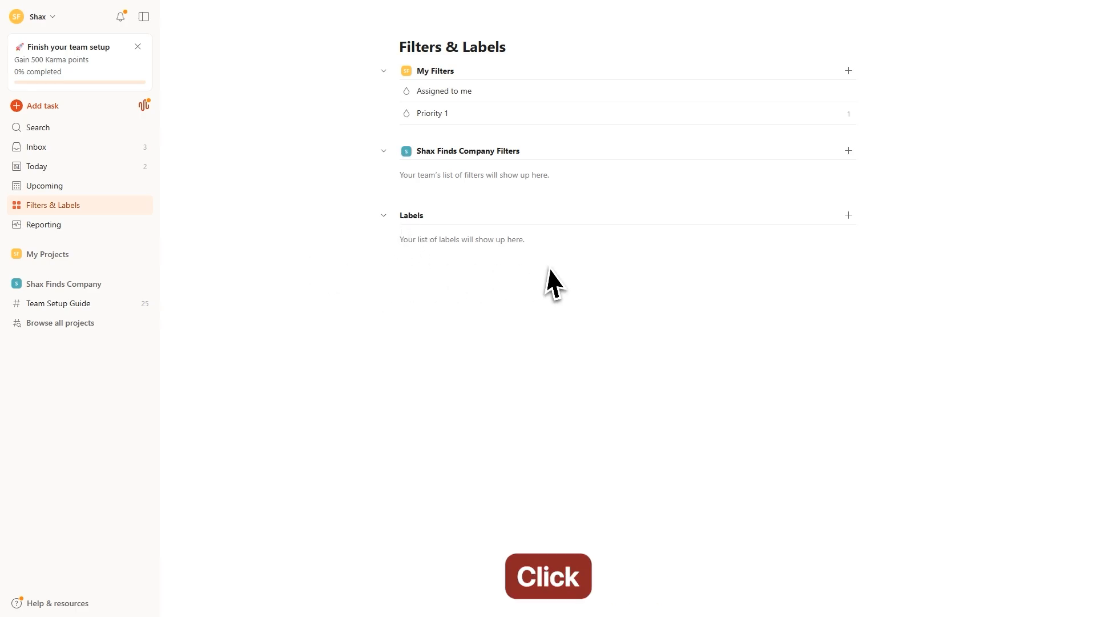
click(848, 215)
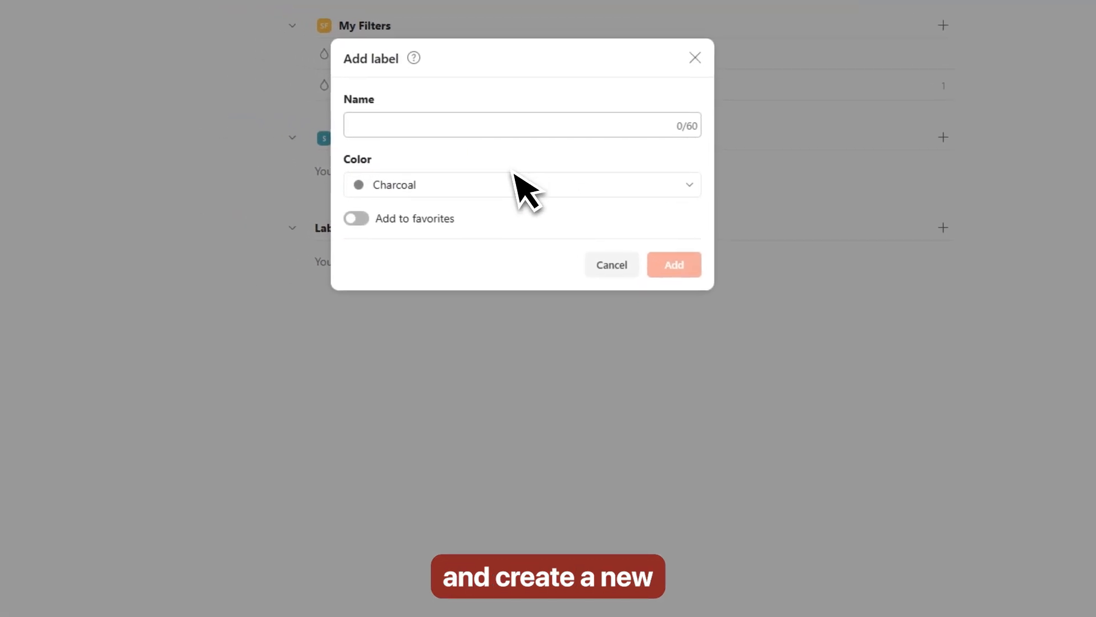
click(299, 116)
text(W)
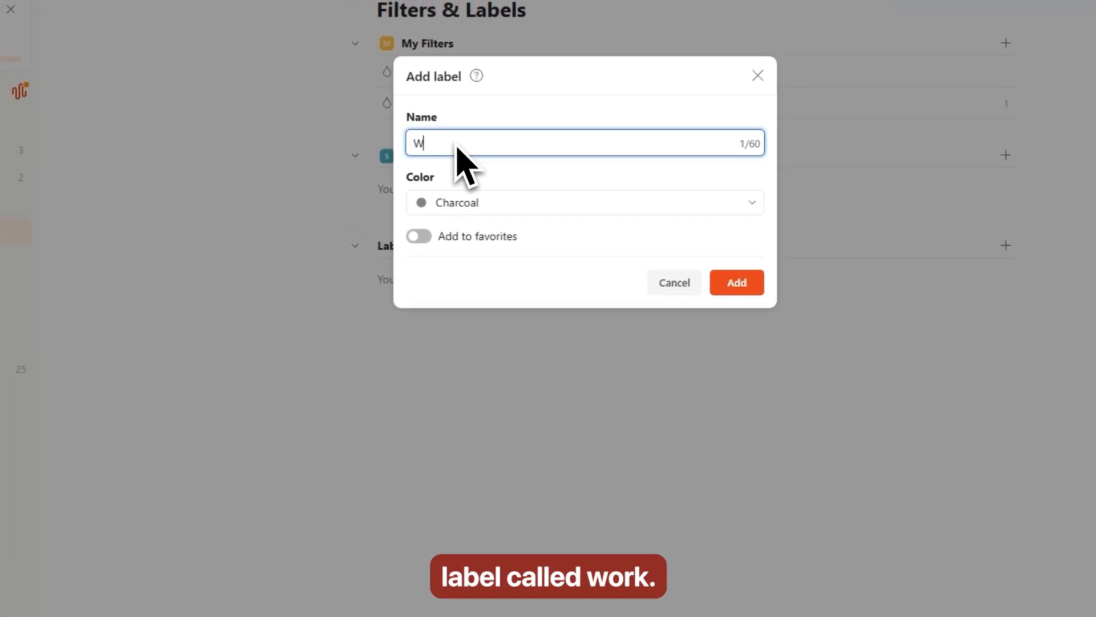
text(o)
text(rk)
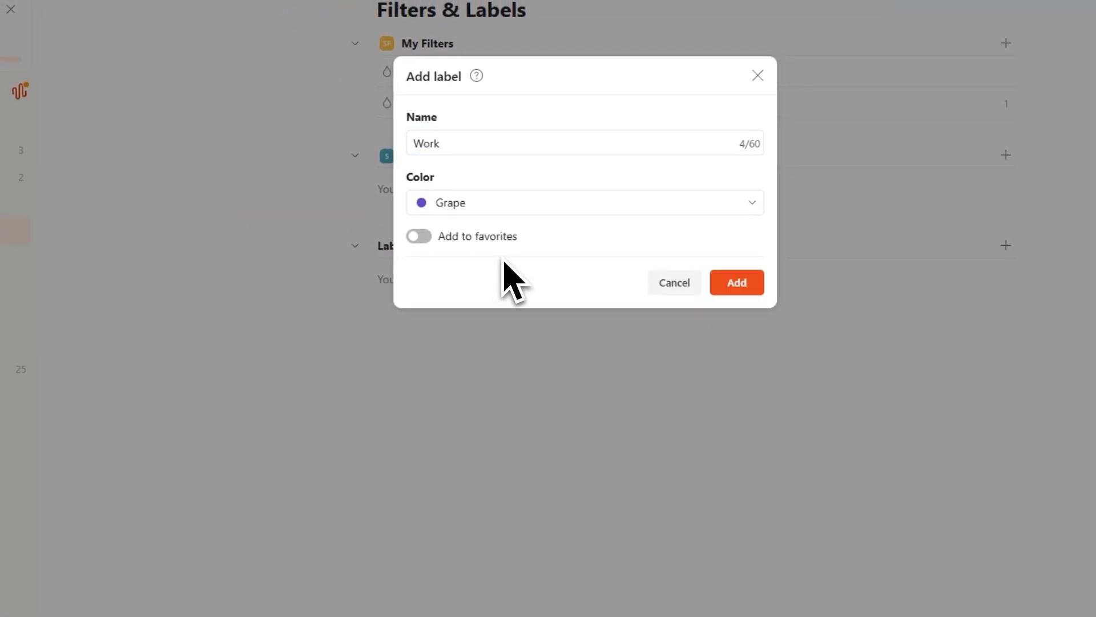
click(747, 289)
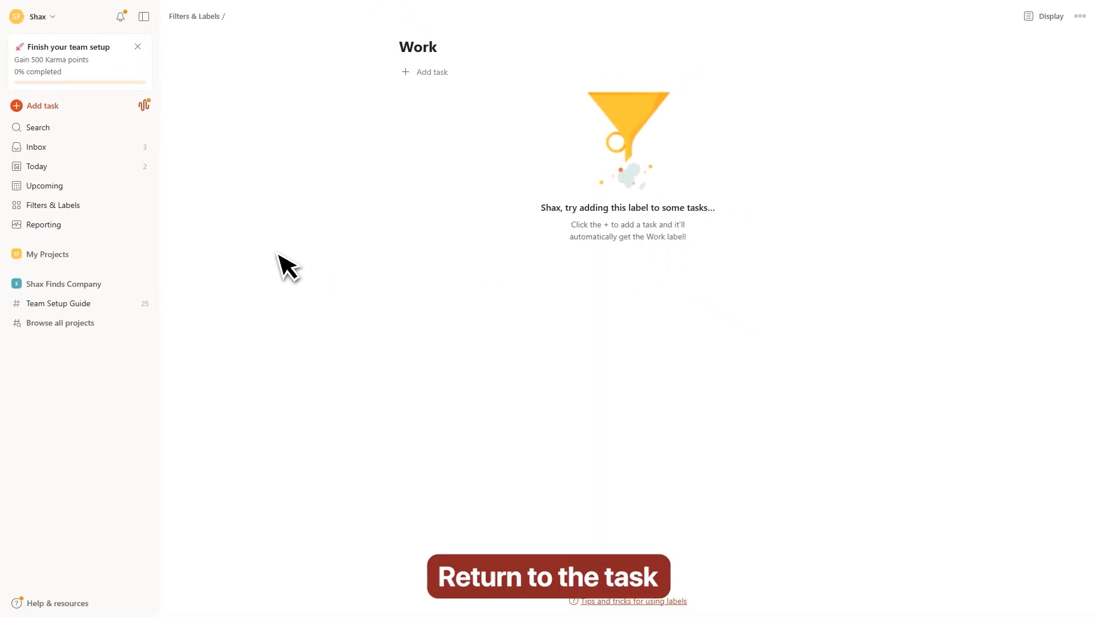
- Assign the Work label to the "Finish Marketing Proposal" task in the Inbox
click(40, 148)
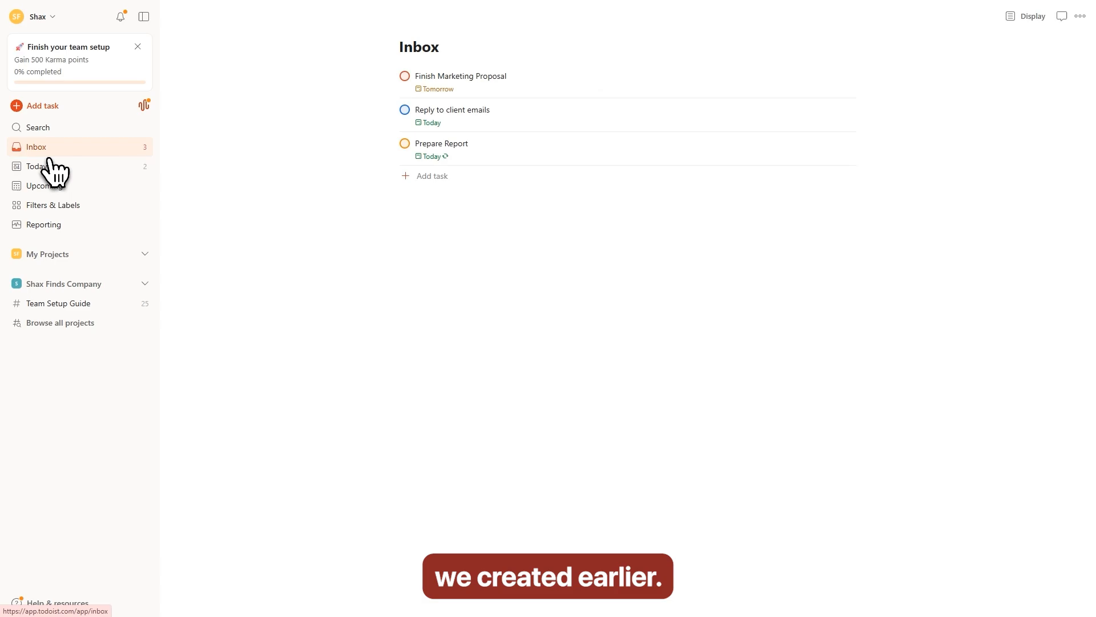
click(450, 80)
click(690, 239)
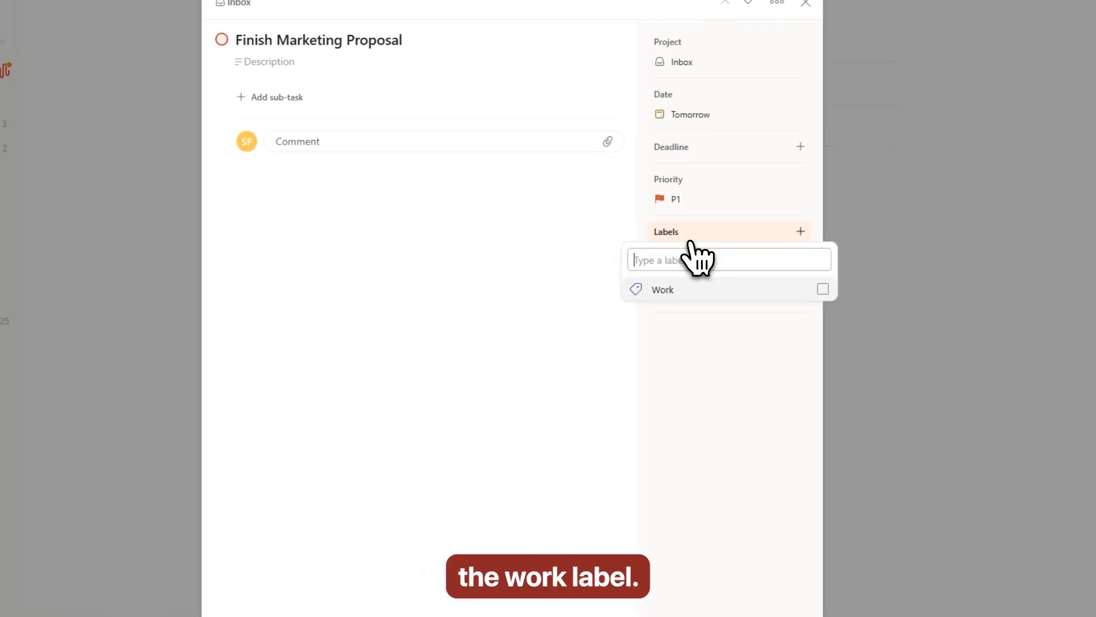
click(666, 294)
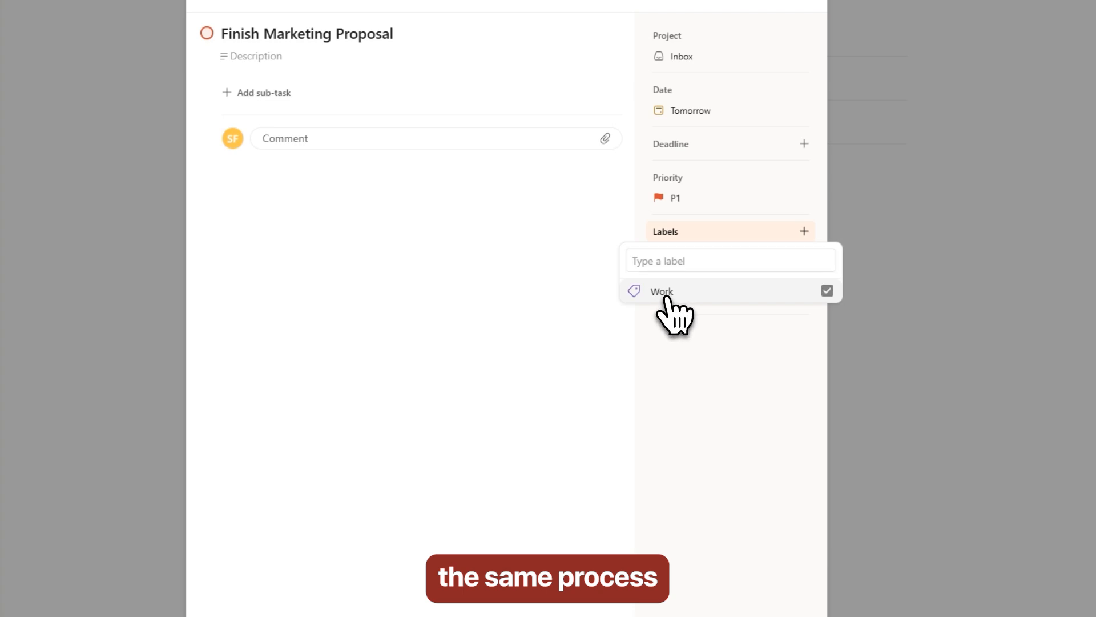
- Close the "Finish Marketing Proposal" task with its label picker and view the Filters & Labels page
click(675, 330)
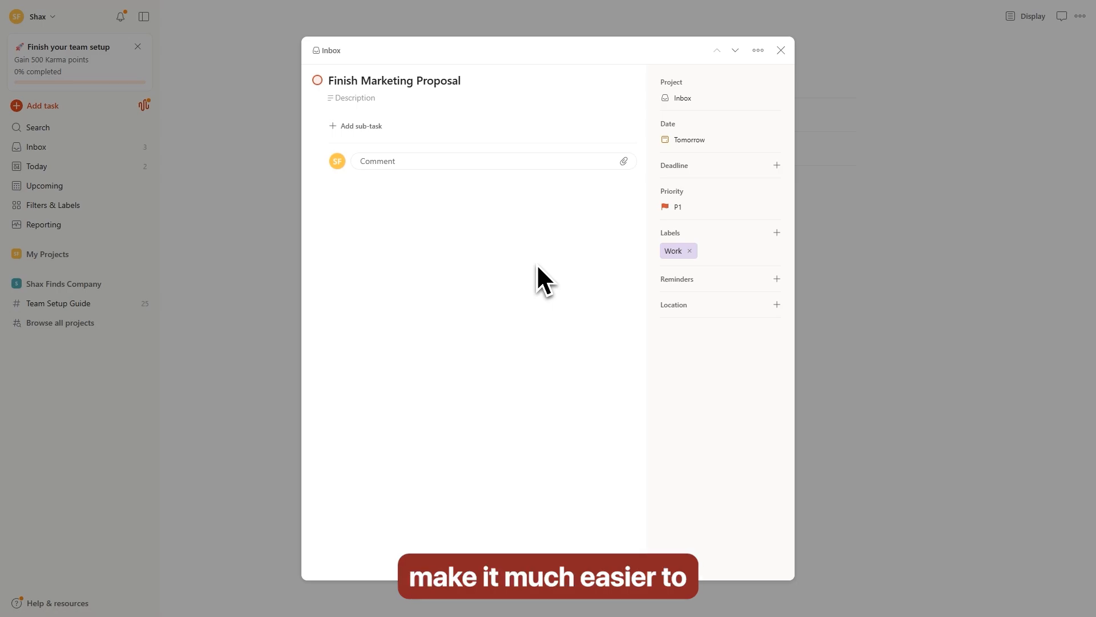
click(781, 50)
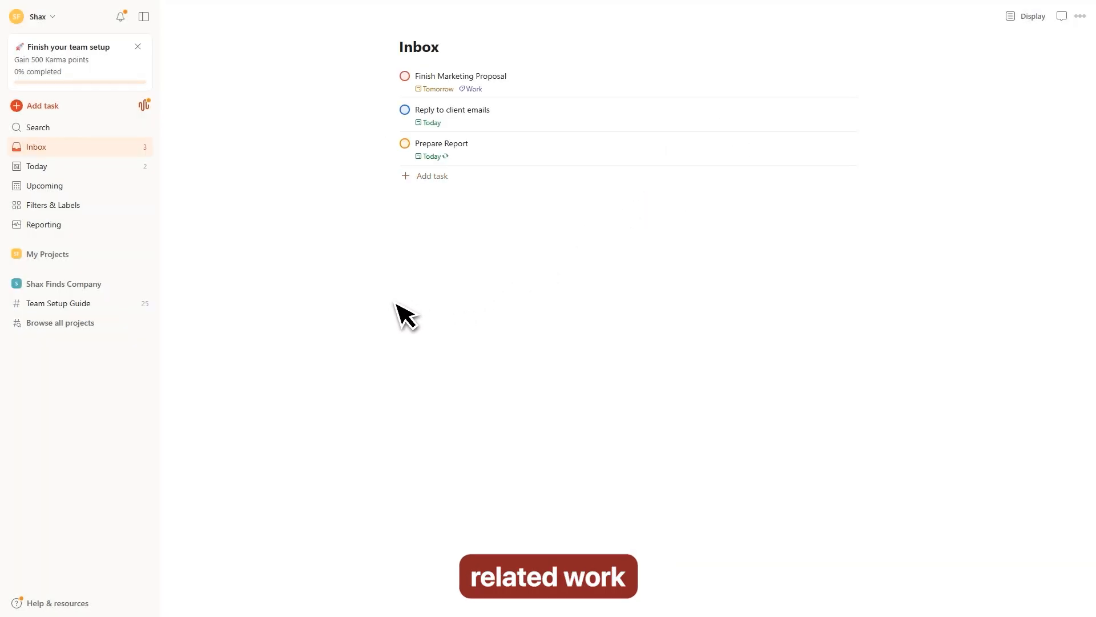
click(55, 207)
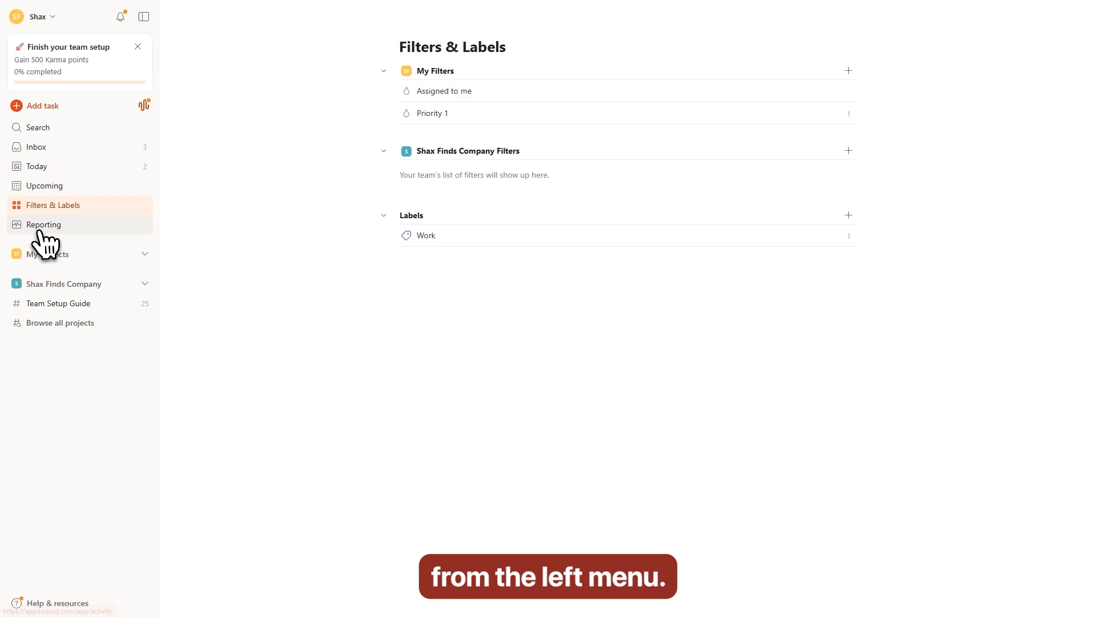
- Open the Reporting page and look through the activity log for all projects
click(44, 228)
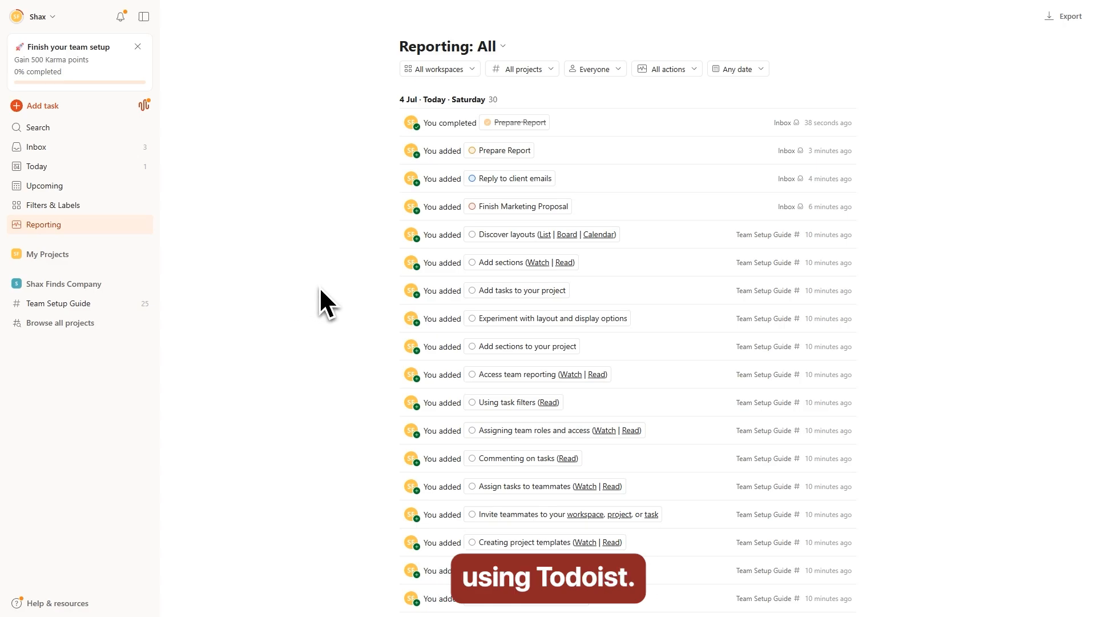
scroll(341, 314, down, 2)
scroll(340, 315, up, 2)
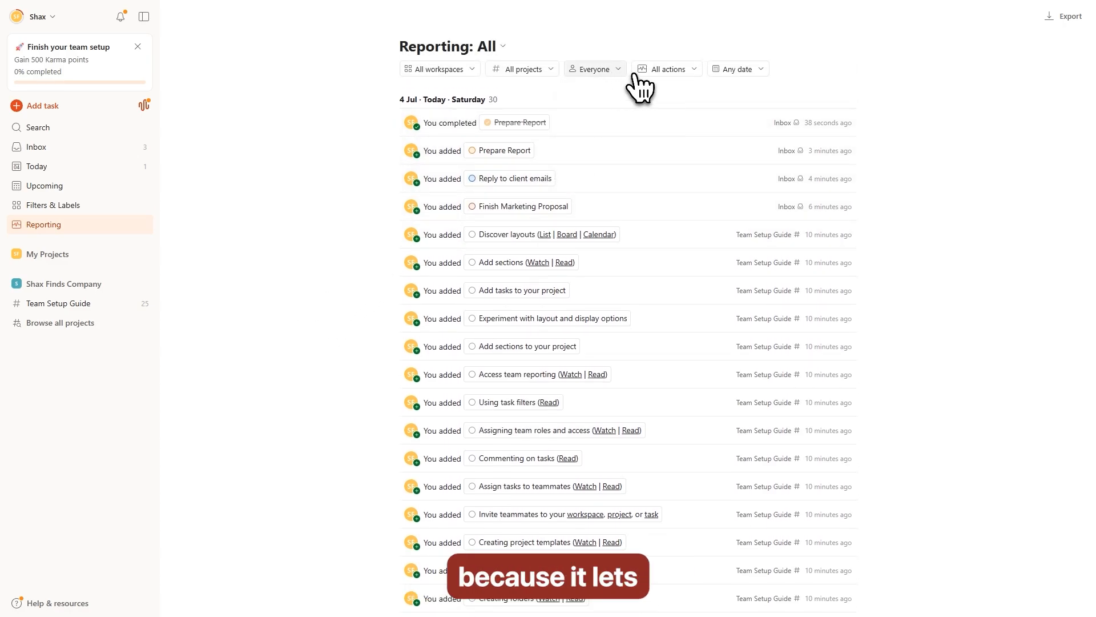
- Filter the reported activity by date to Today and then This week, and look through the entries
click(742, 71)
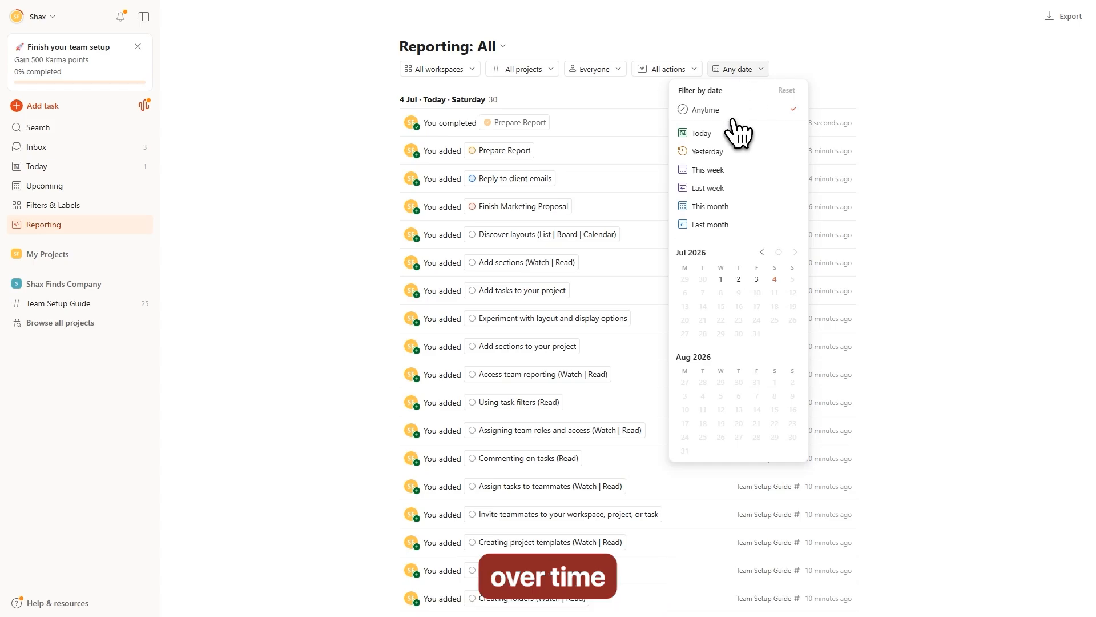
click(718, 136)
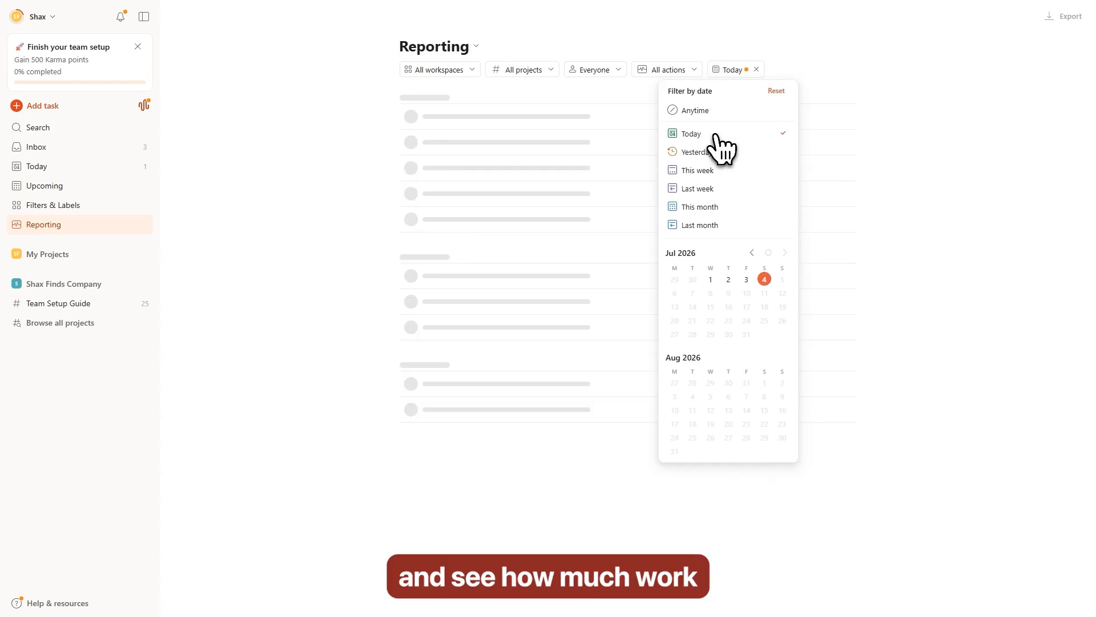
click(689, 170)
click(276, 227)
scroll(251, 286, down, 3)
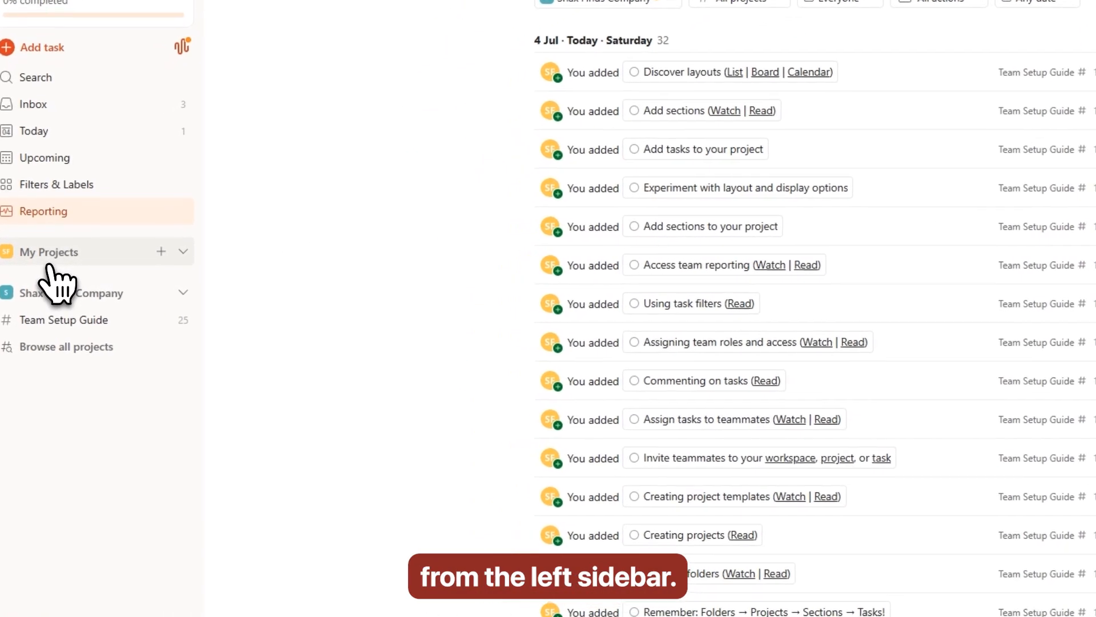
- Create a project named "Marketing Campaign" in My Projects and close the entry for a further project
click(51, 261)
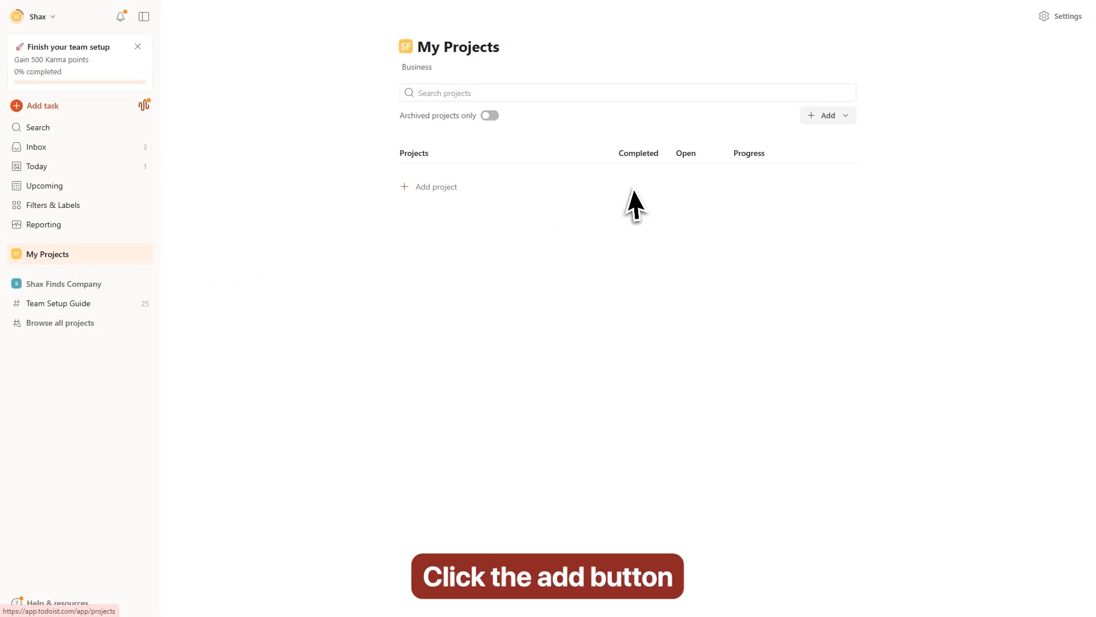
click(836, 116)
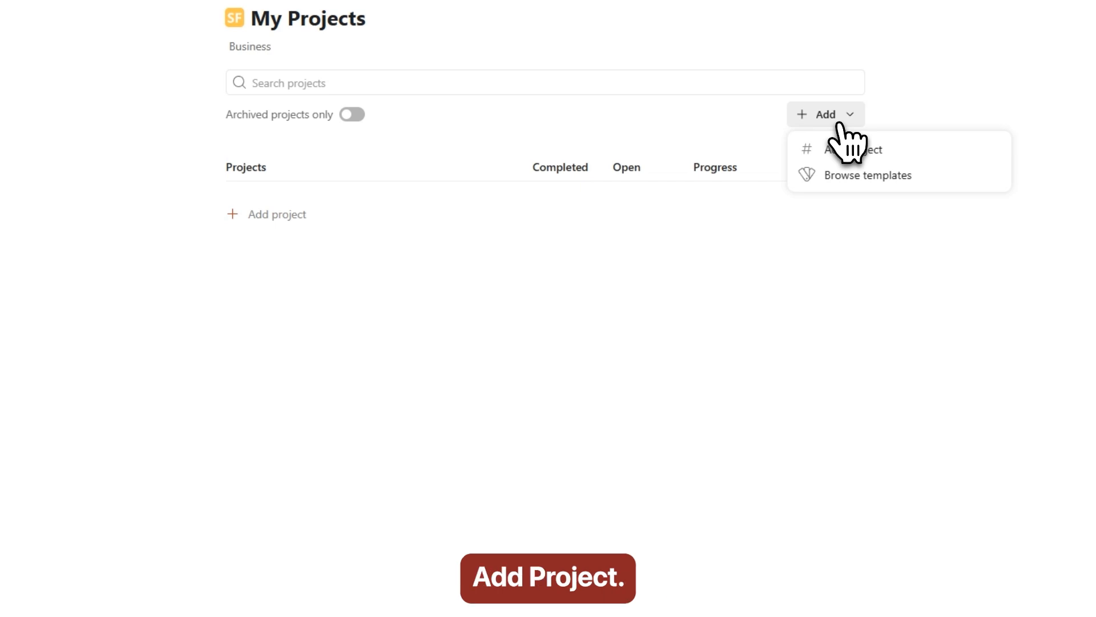
click(862, 150)
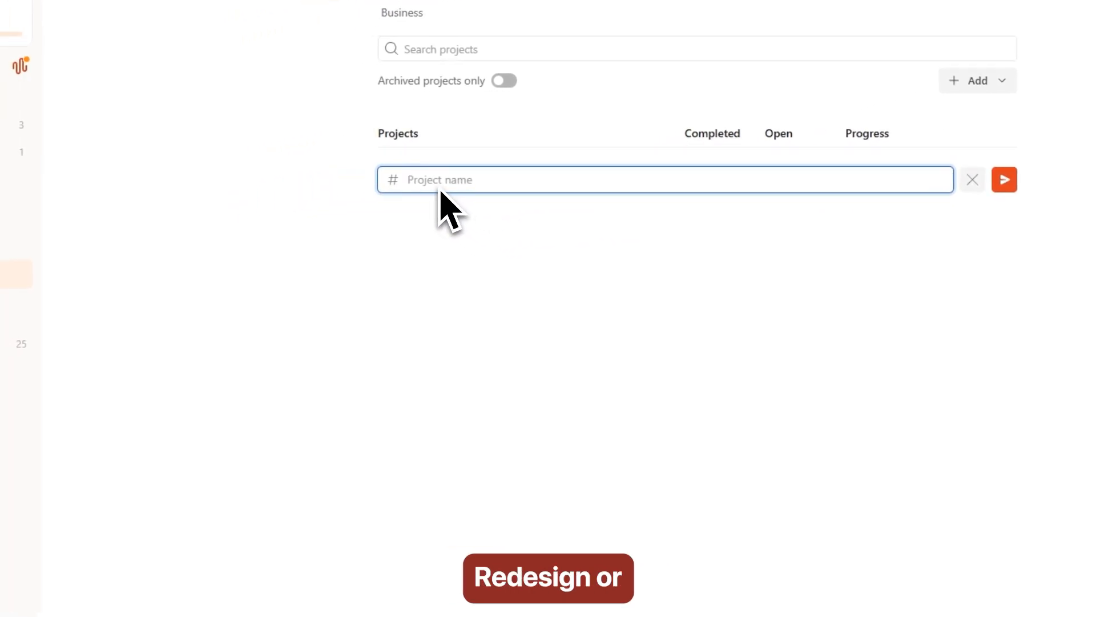
text(Marketing Campaign)
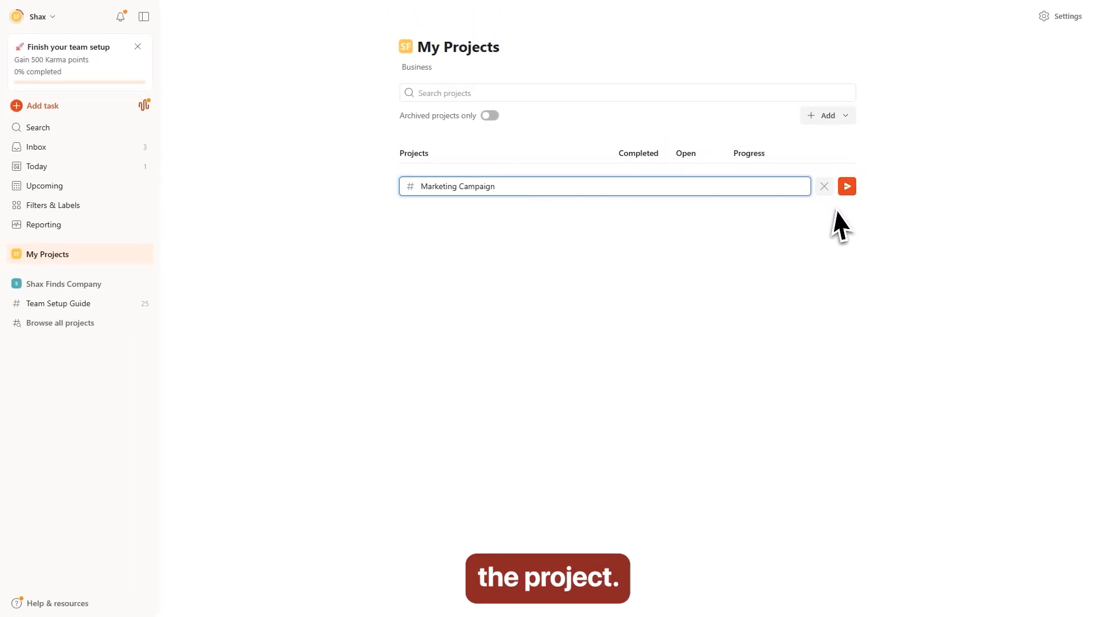
click(848, 188)
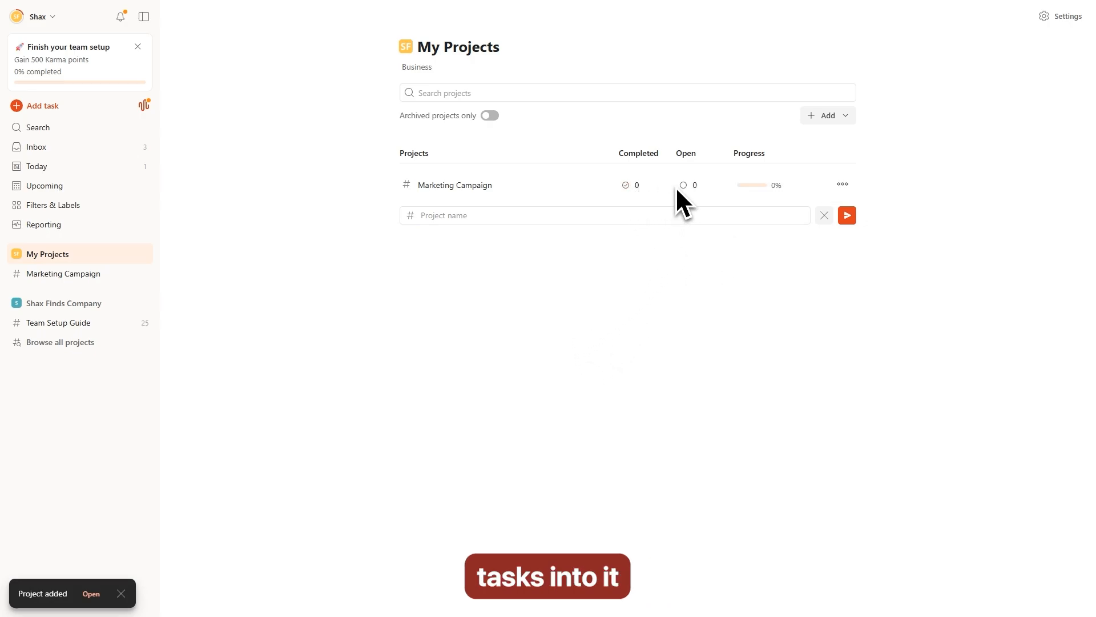
click(842, 184)
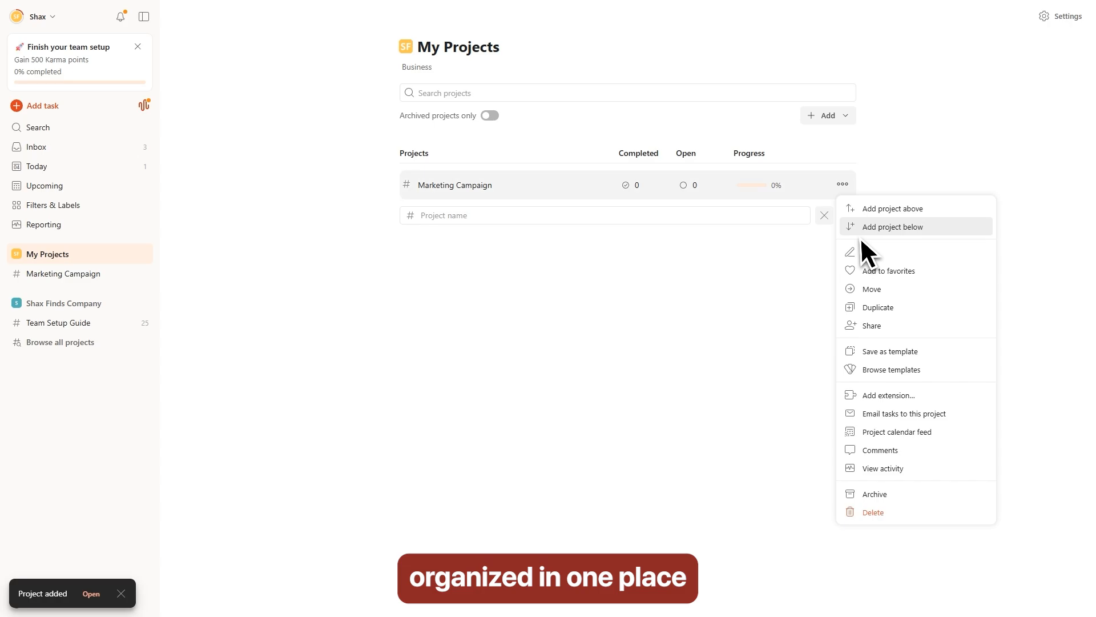
click(530, 285)
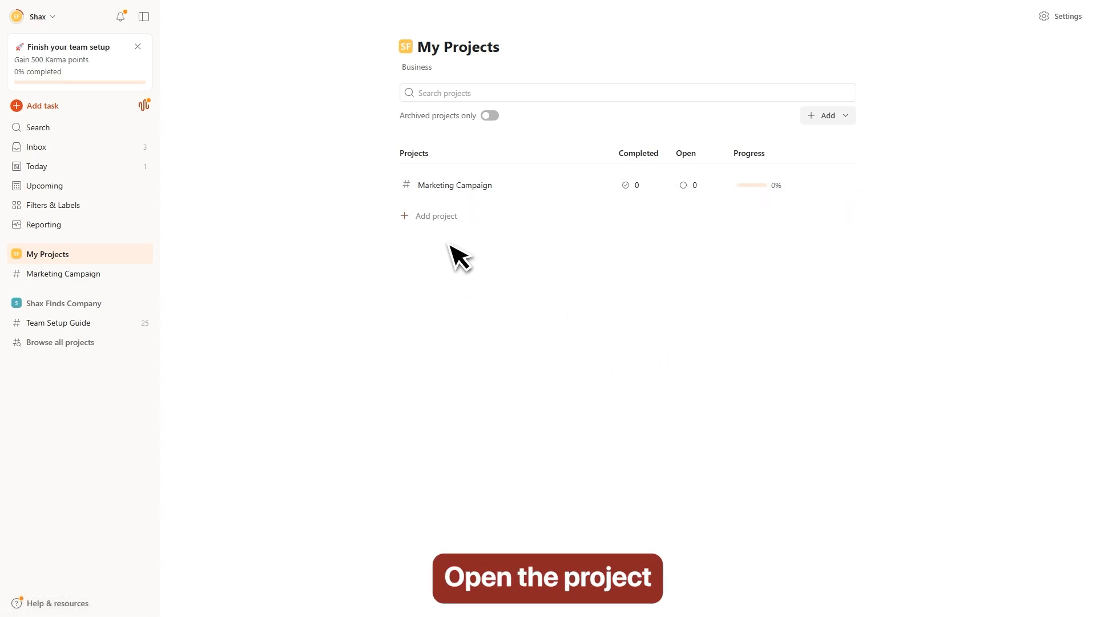
- Open the Marketing Campaign project and add the task "Write Script" to it
click(455, 189)
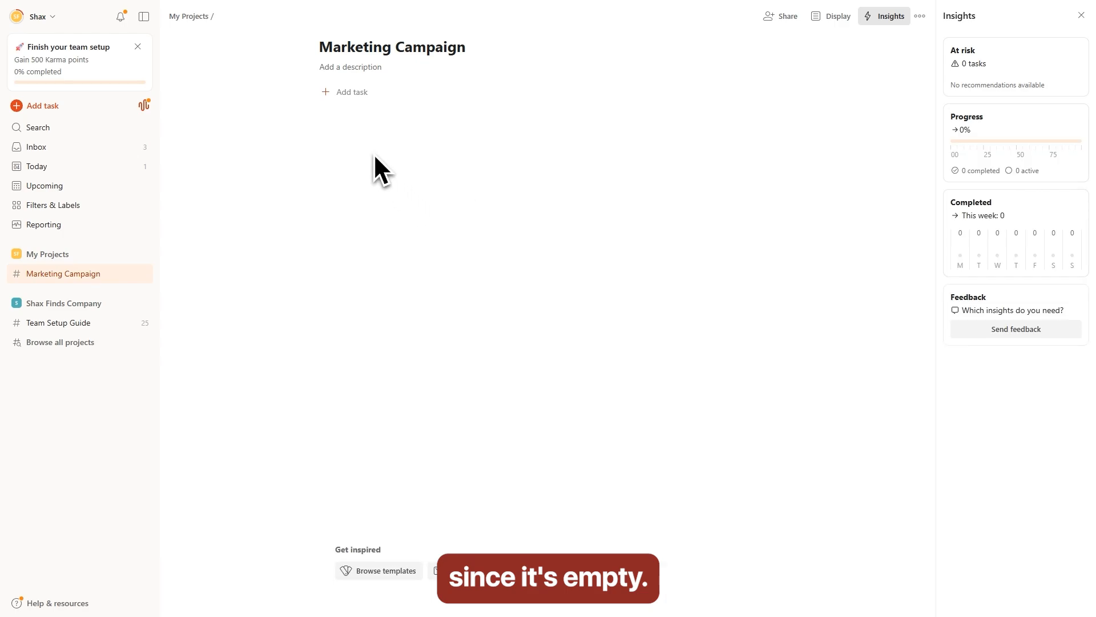
click(344, 95)
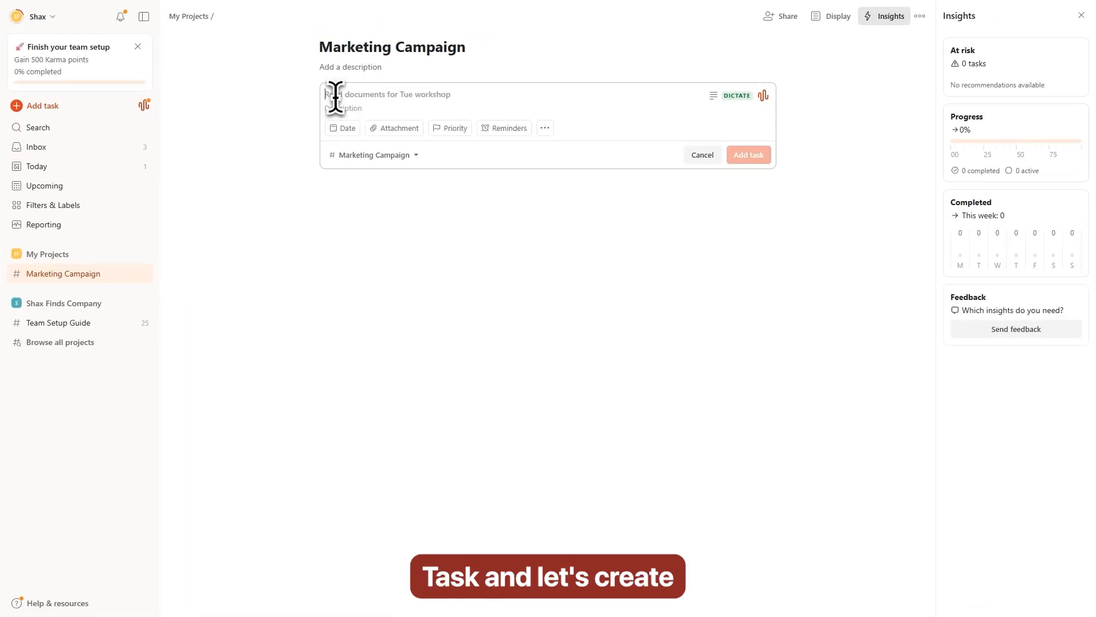
text(Write Script)
click(748, 156)
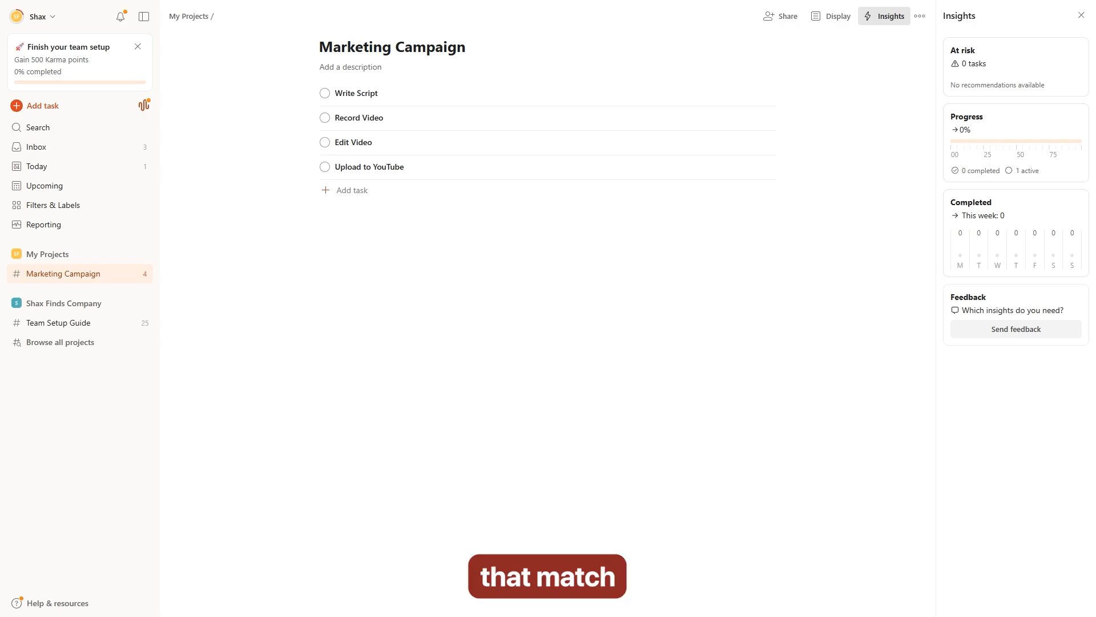
- Set the "Write Script" task to Priority 2 with tomorrow as its date, and close its details
click(360, 97)
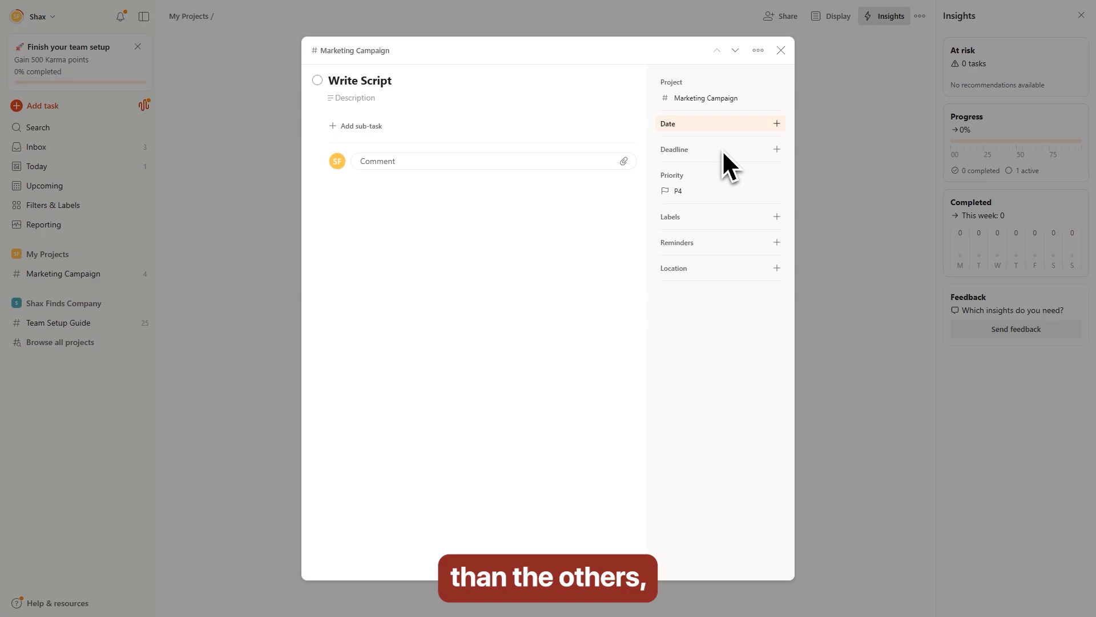
click(679, 195)
click(725, 228)
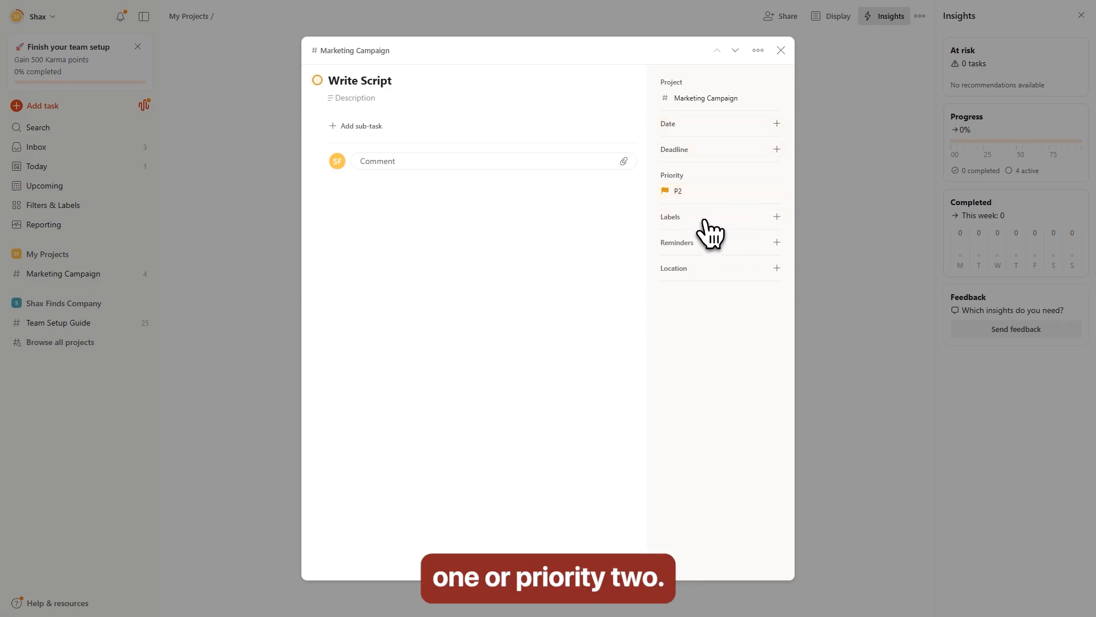
click(680, 140)
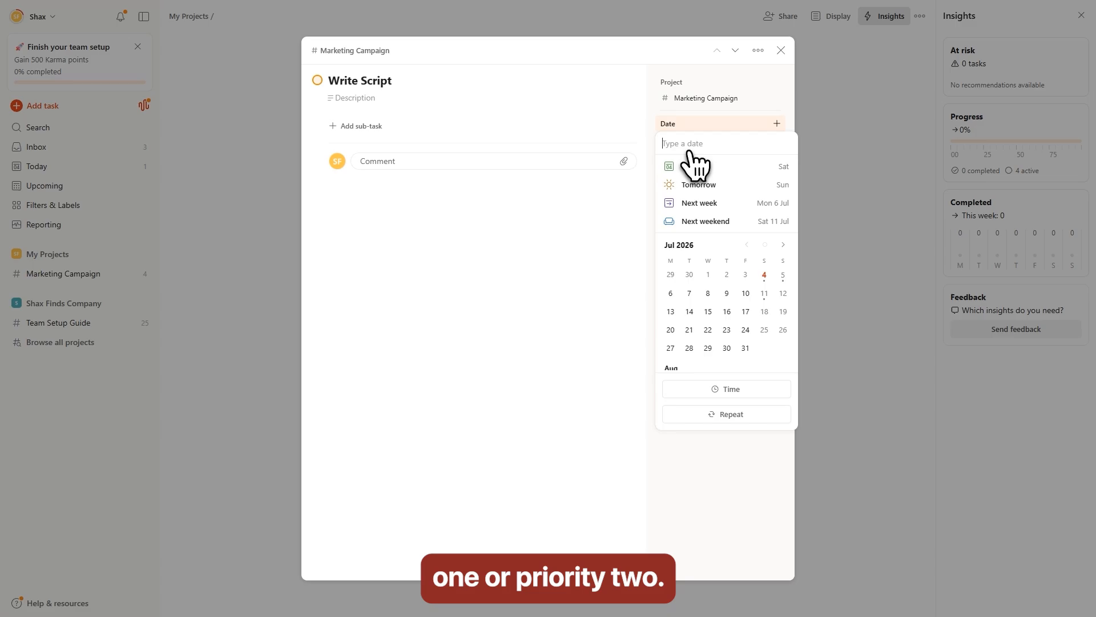
click(782, 275)
click(611, 411)
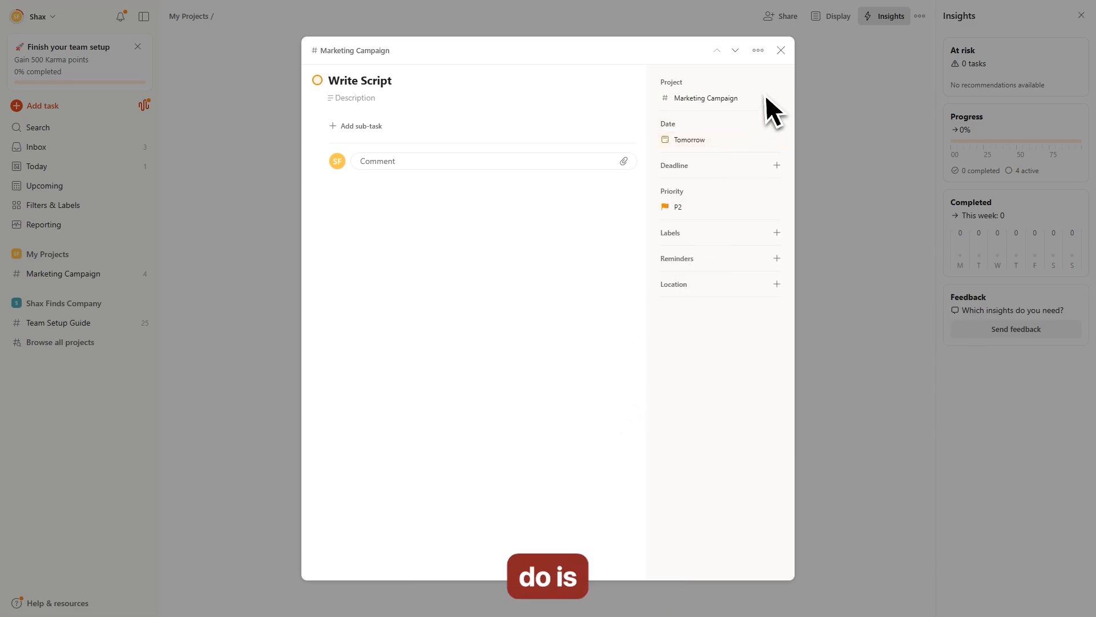
click(782, 51)
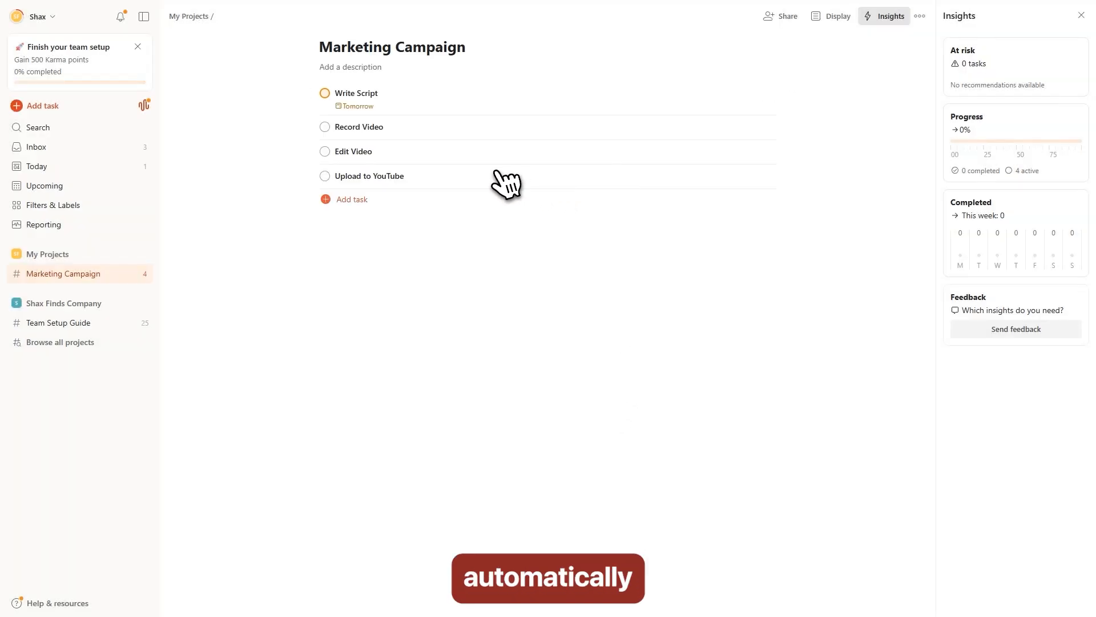
- Set the "Record Video" task to Priority 2 with tomorrow as its date, and close its details
click(362, 134)
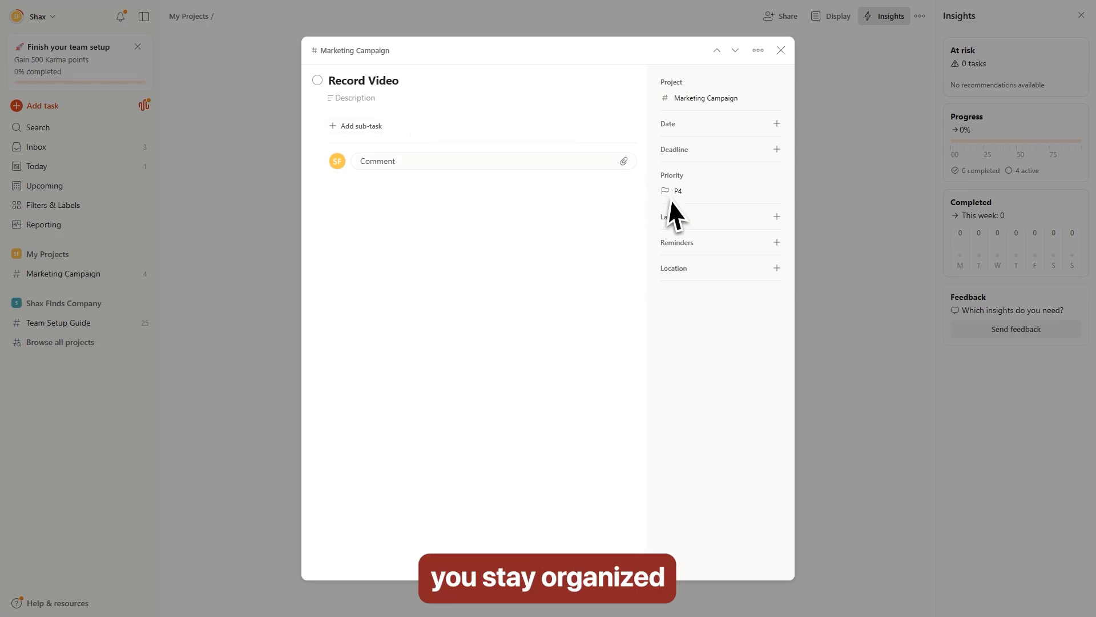
click(692, 194)
click(713, 225)
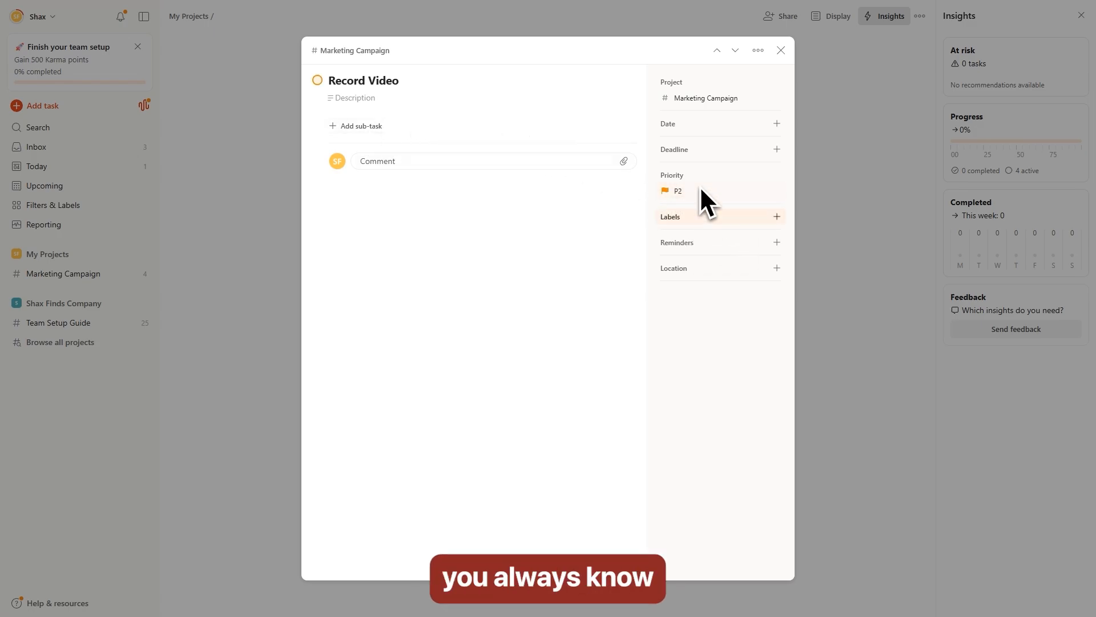
click(697, 139)
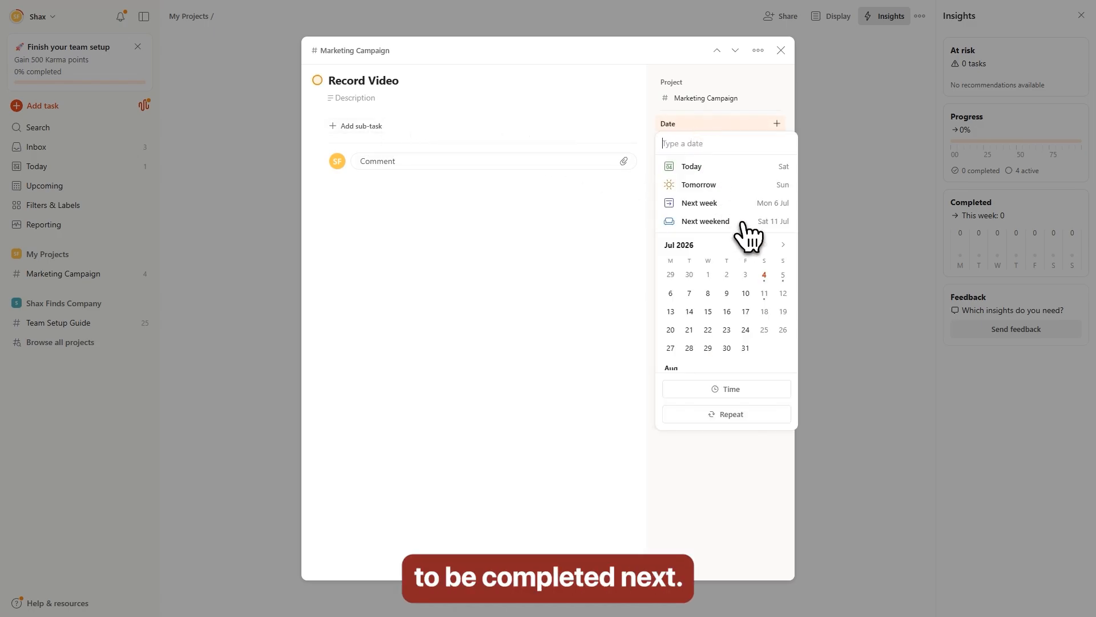
click(782, 290)
click(496, 246)
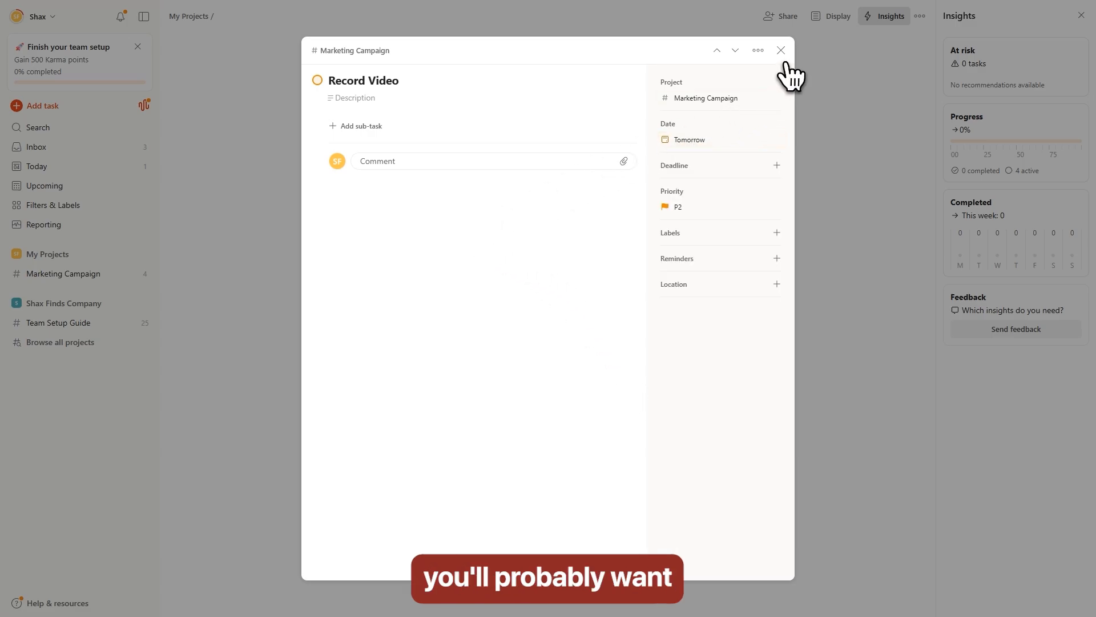
key(Escape)
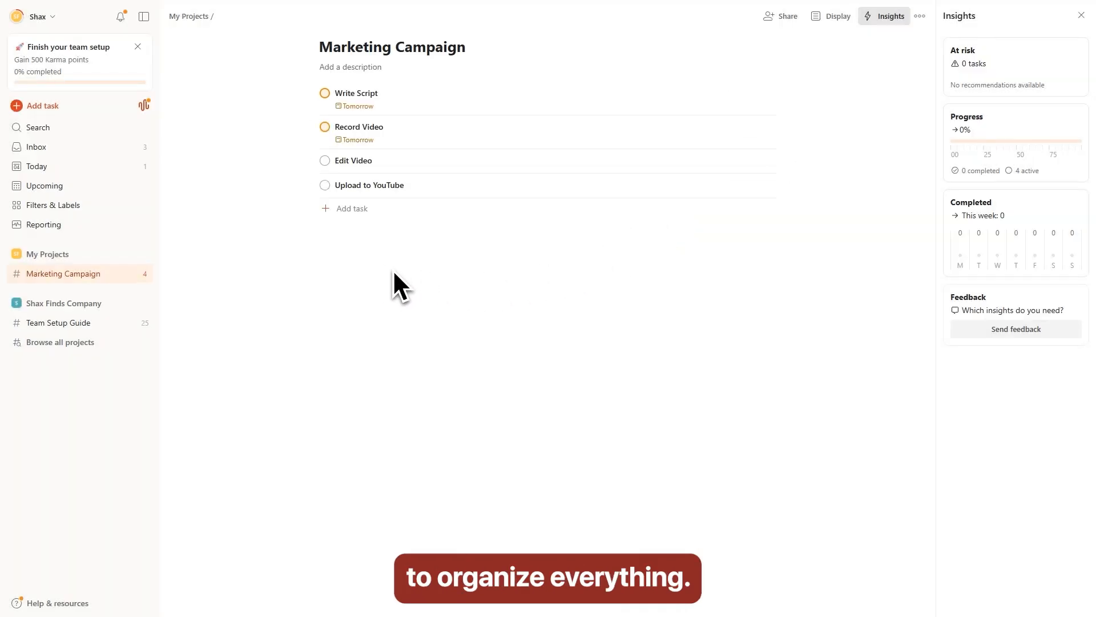
- Go from My Projects to the Shax Finds Company workspace and open its template gallery
click(57, 255)
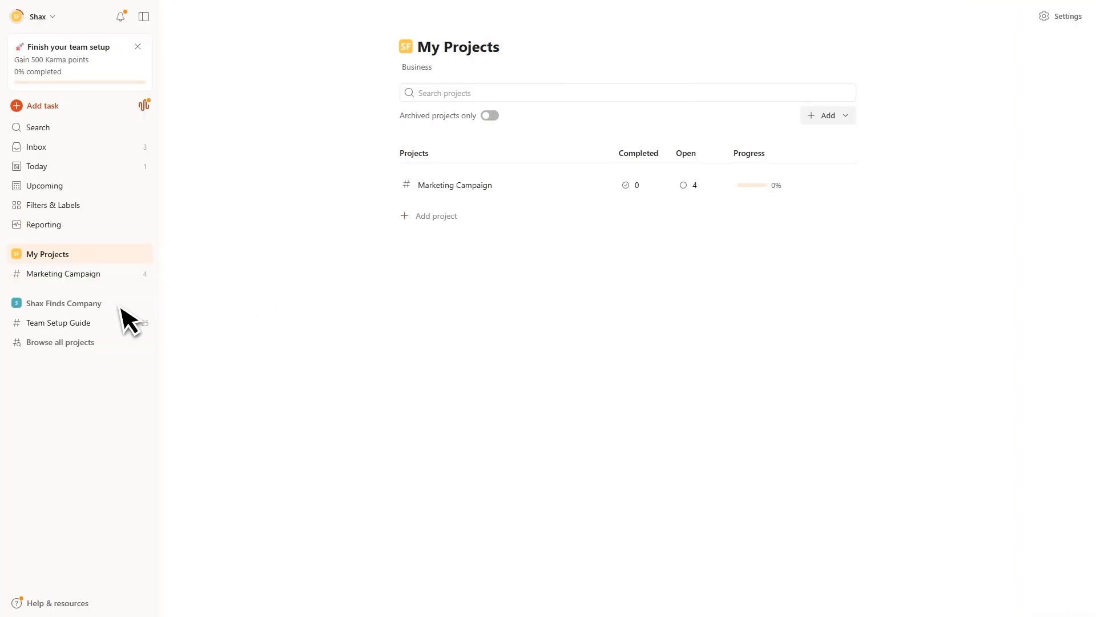
click(75, 304)
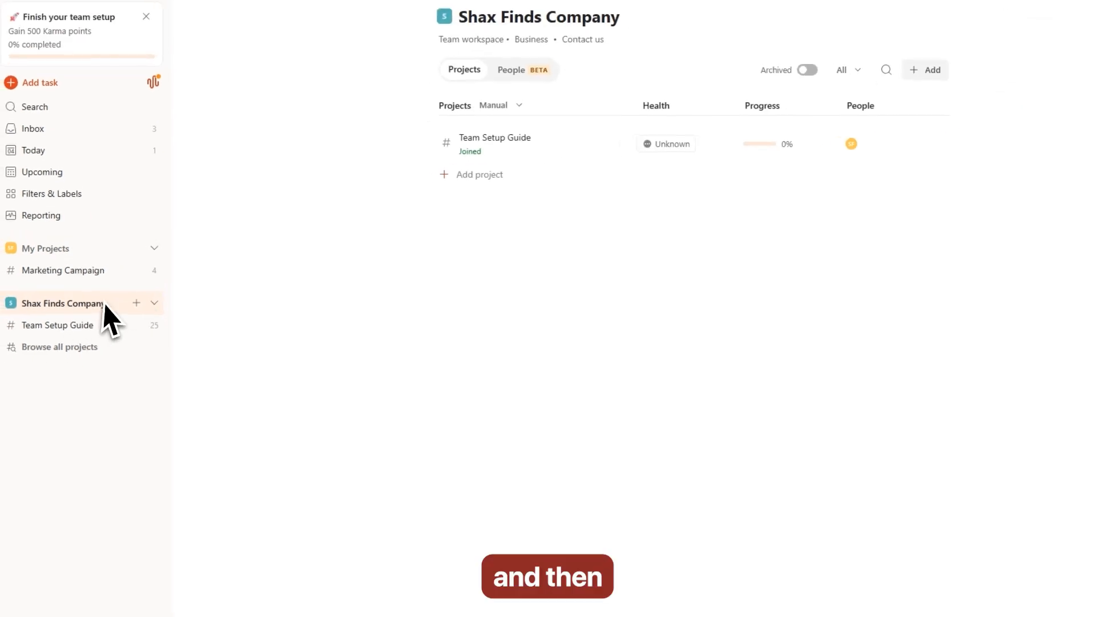
click(925, 70)
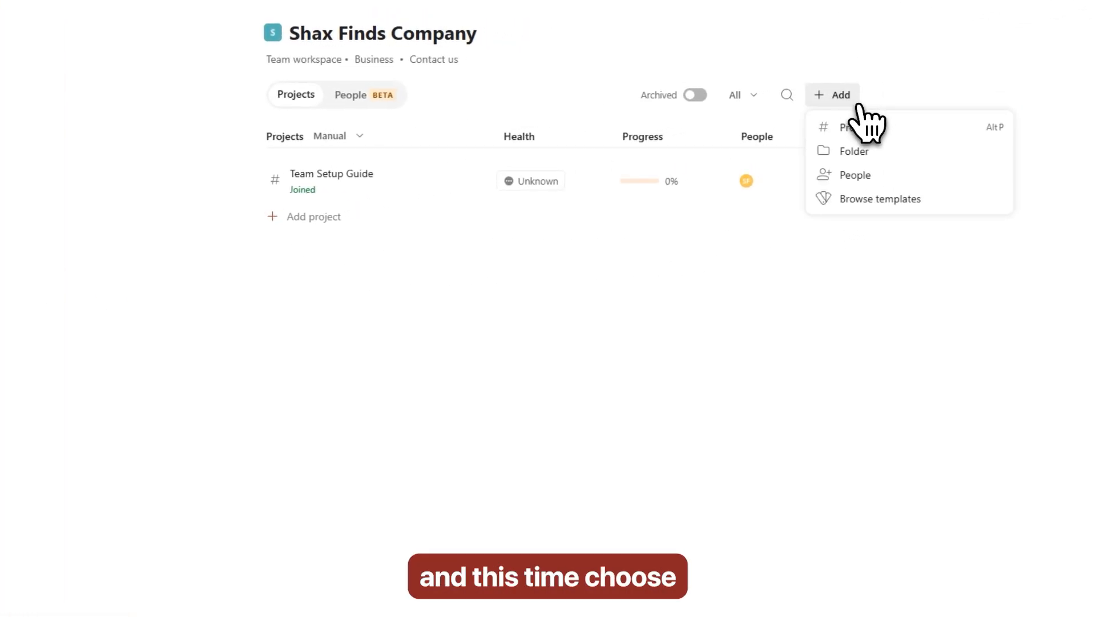
click(890, 203)
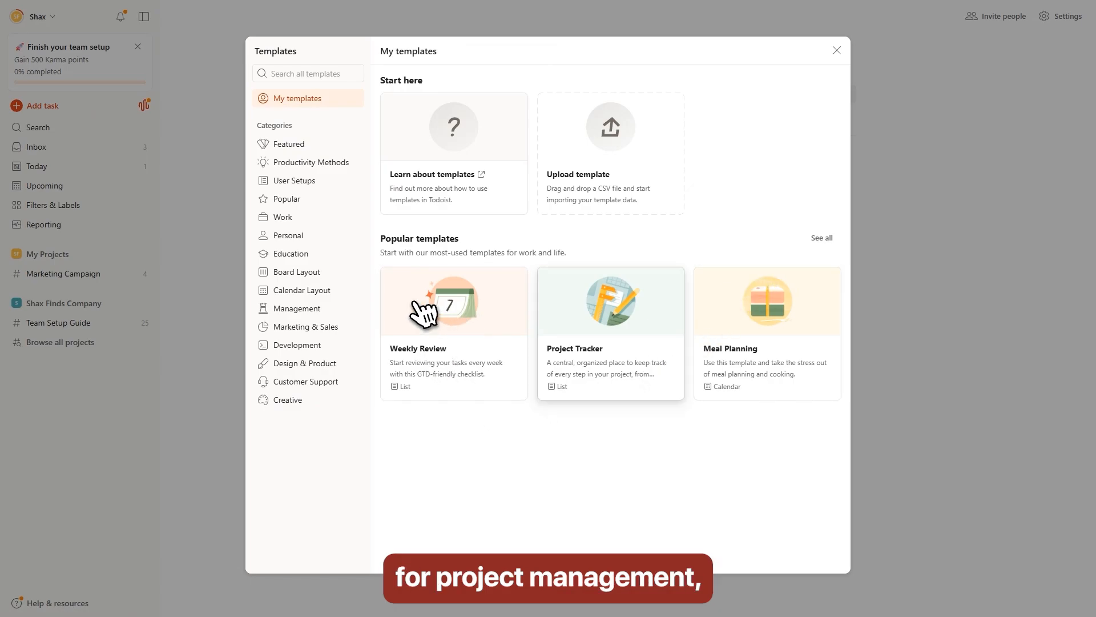
- Look through the Featured templates, including the Personal, Education, Board Layout and Calendar Layout groups
click(290, 145)
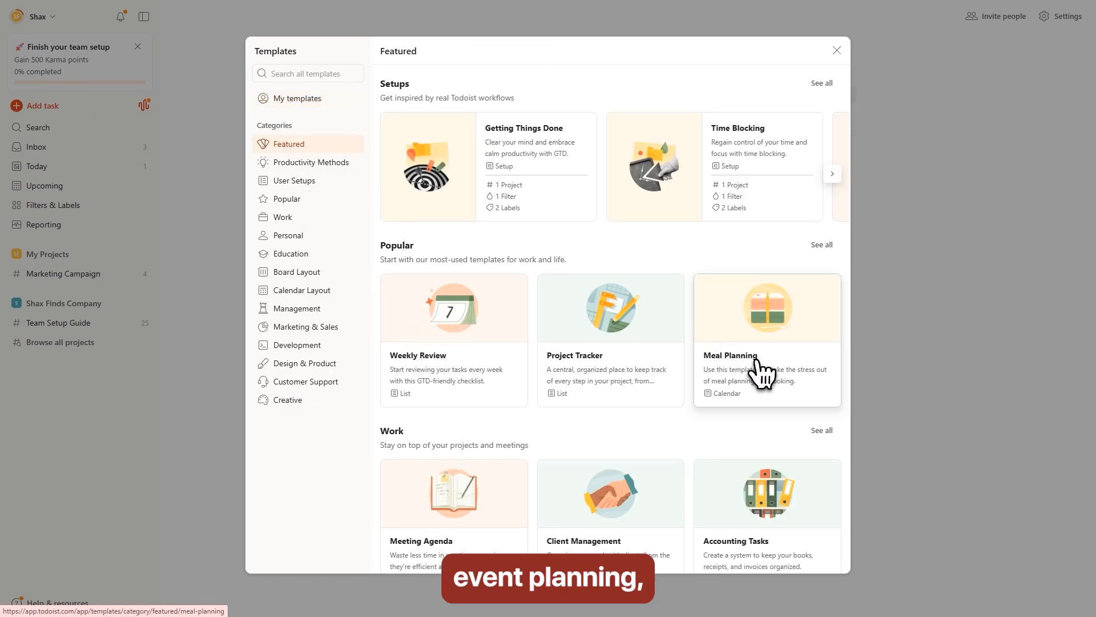
scroll(765, 389, down, 2)
scroll(768, 394, down, 10)
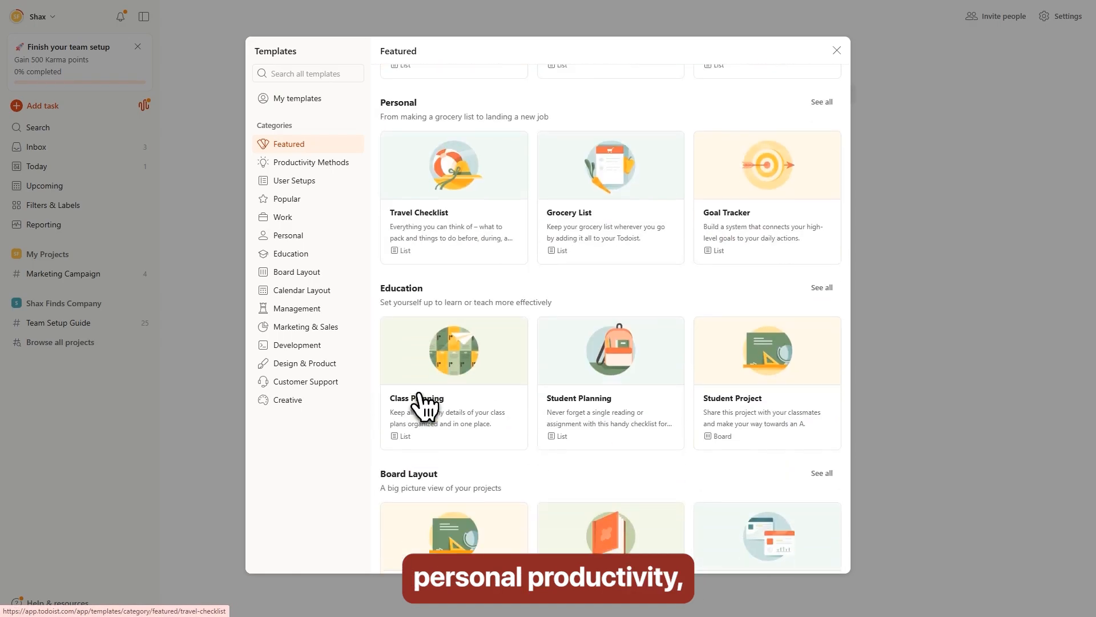
scroll(434, 422, down, 2)
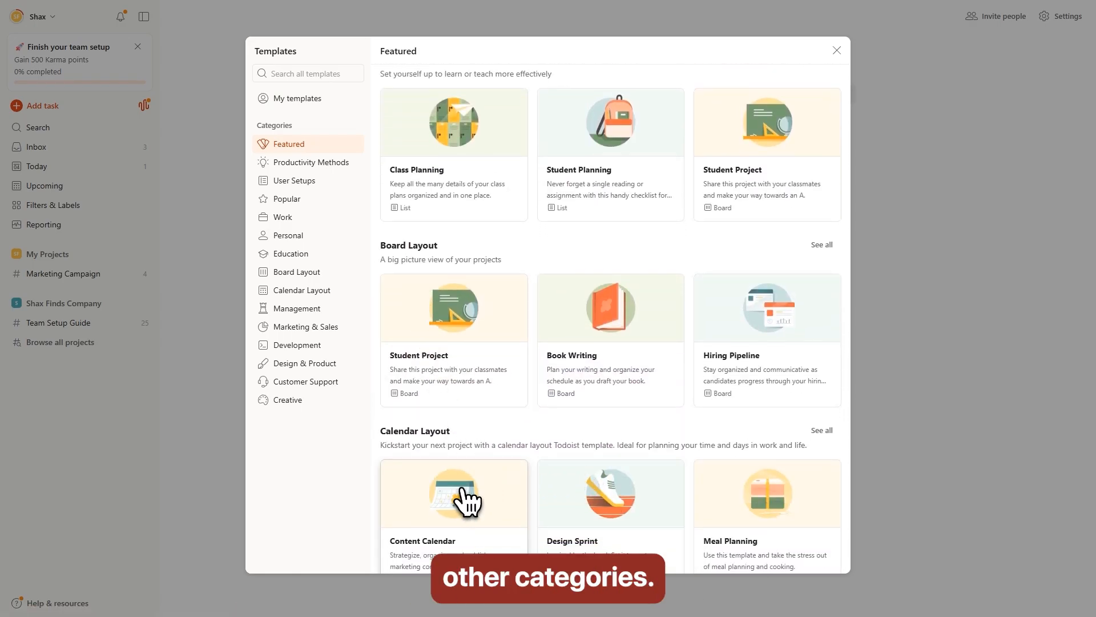
- Preview the Content Calendar template's calendar and close the template gallery without copying it
click(456, 517)
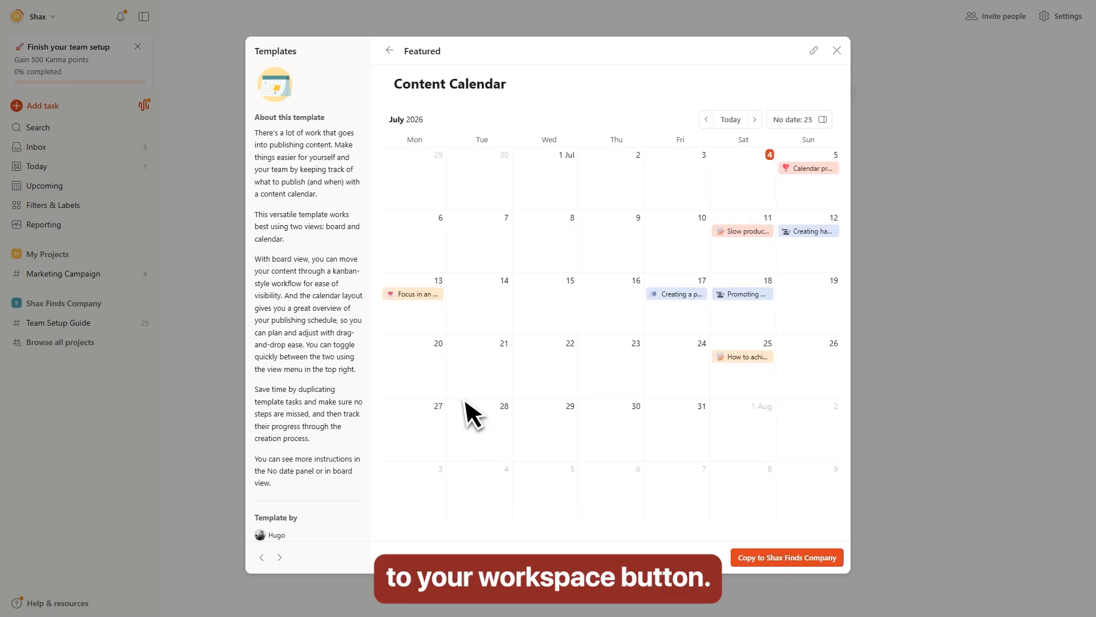
scroll(634, 237, up, 3)
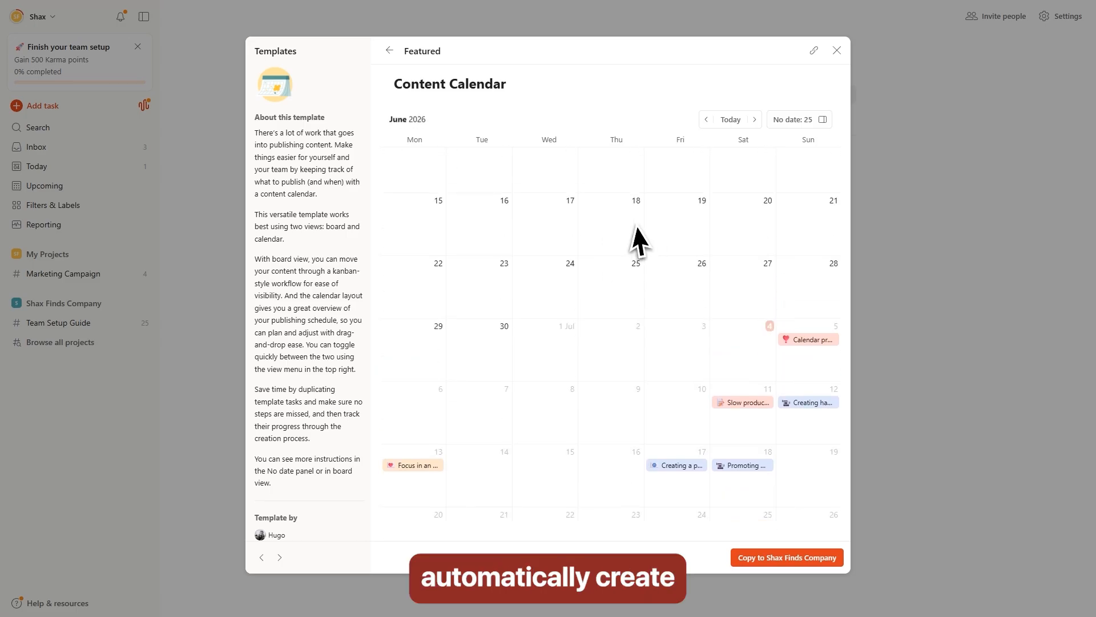
click(837, 50)
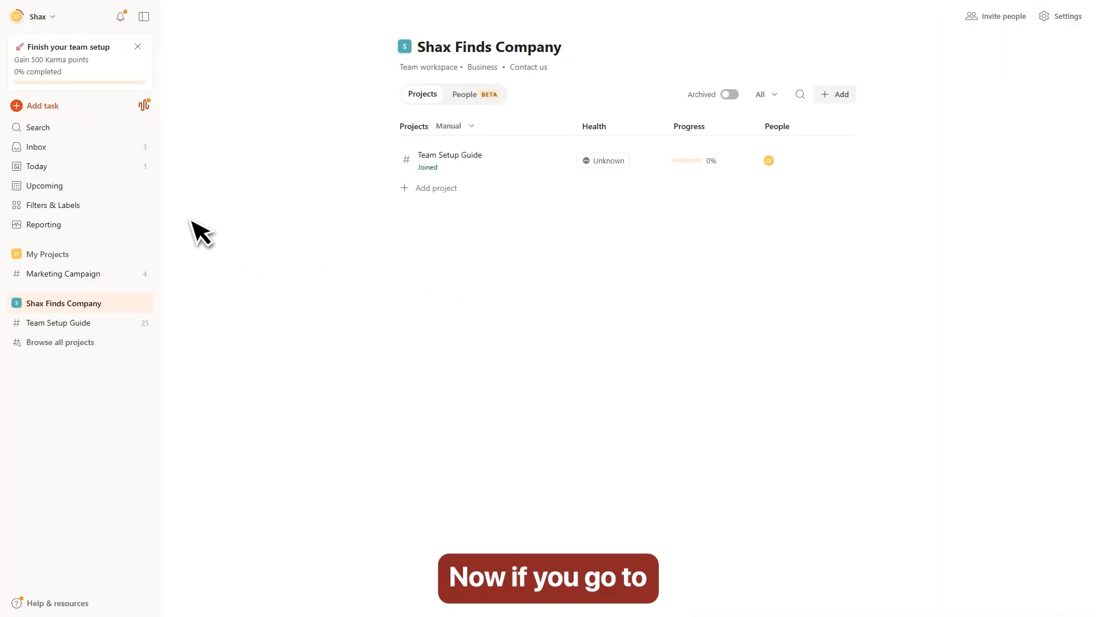
- Open the Inbox and switch its layout through Board, Calendar and List, ending on Board
click(36, 147)
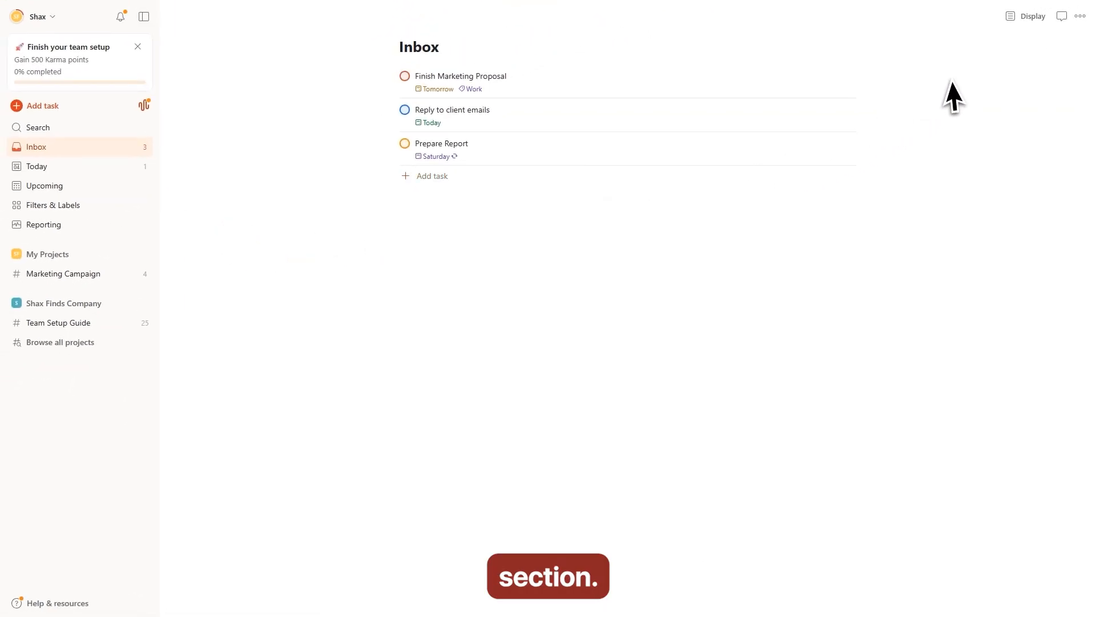
click(1029, 16)
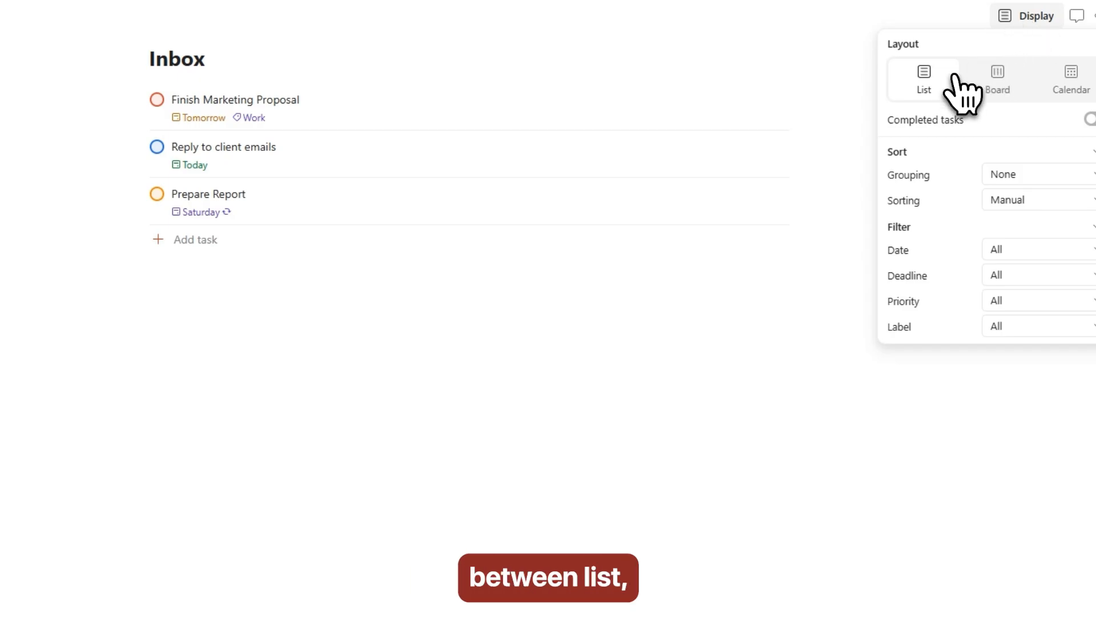
click(999, 86)
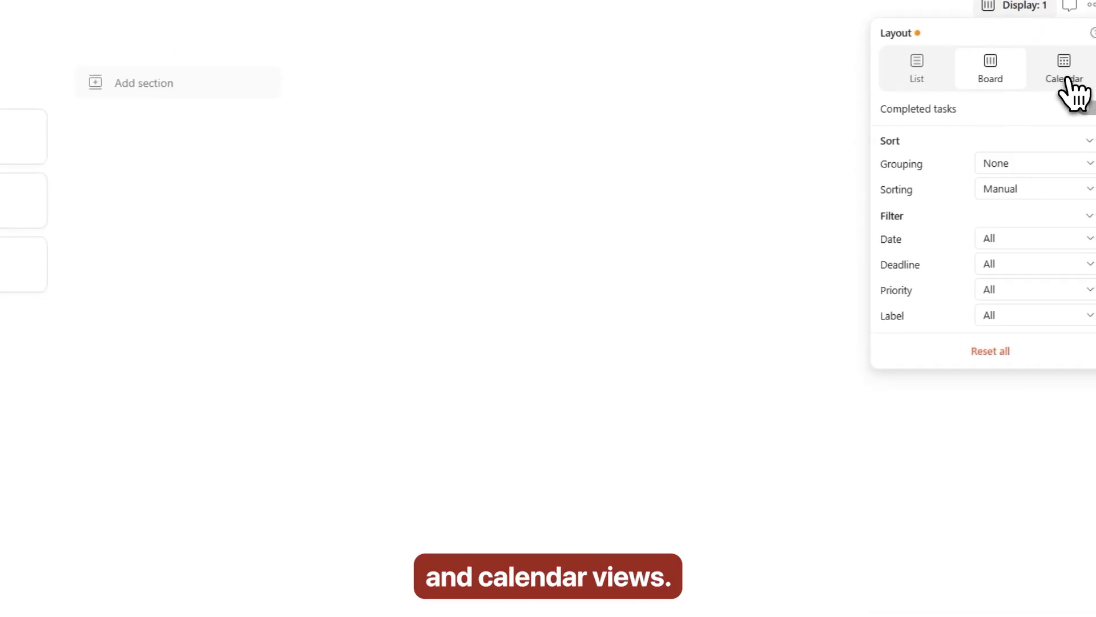
click(1072, 85)
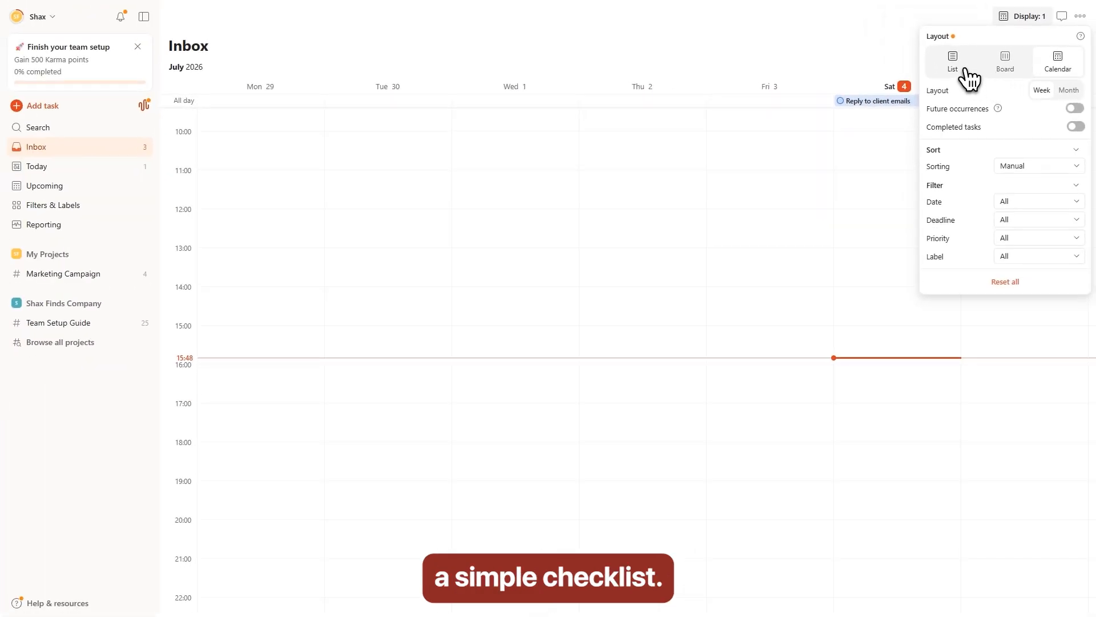
click(964, 70)
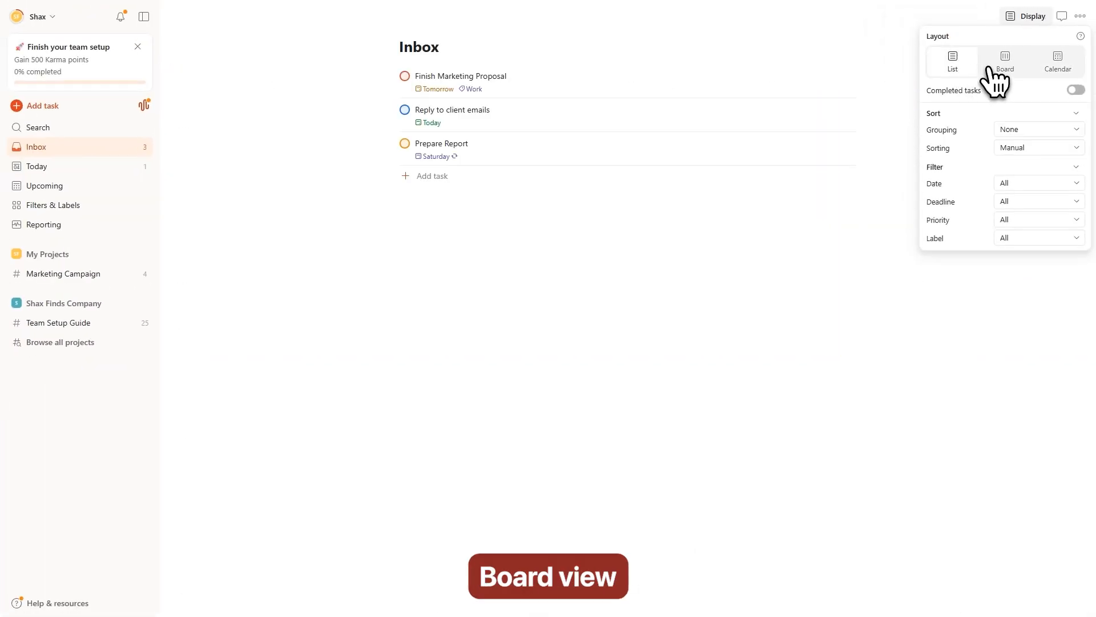
click(1006, 69)
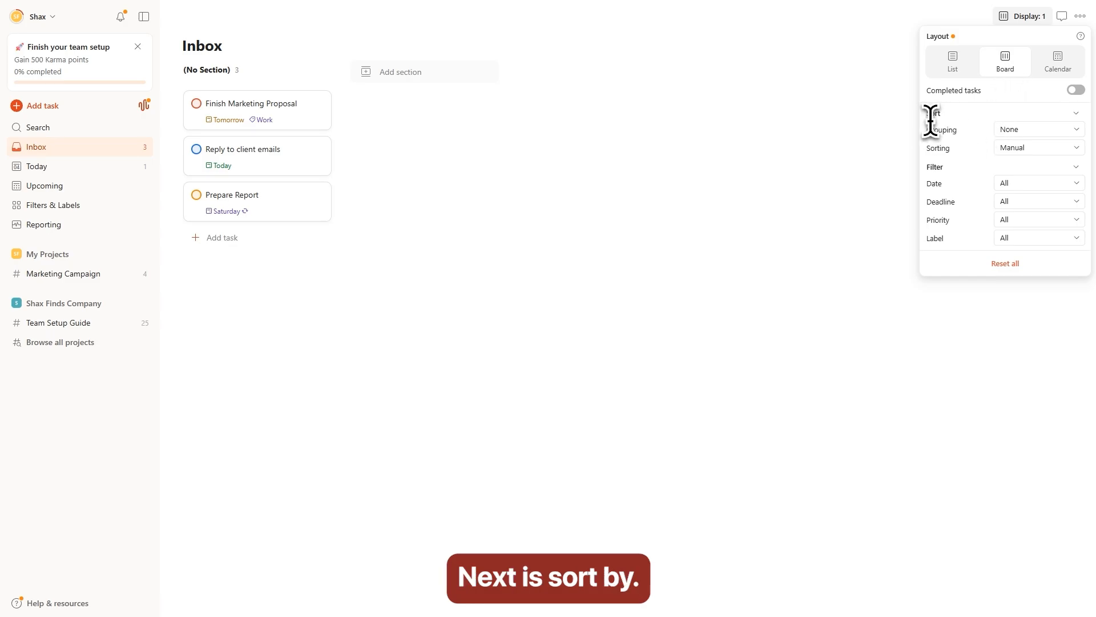
- Group the Inbox board by Date and look at the available sorting options, keeping Default
drag(928, 114, 947, 116)
click(969, 122)
click(1027, 134)
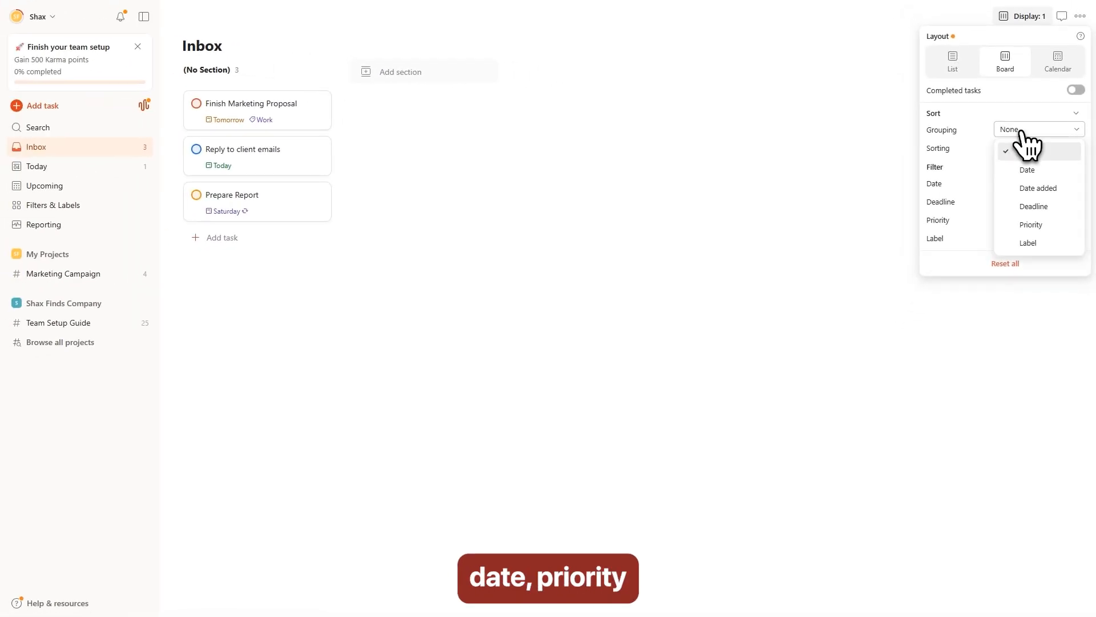
click(1036, 172)
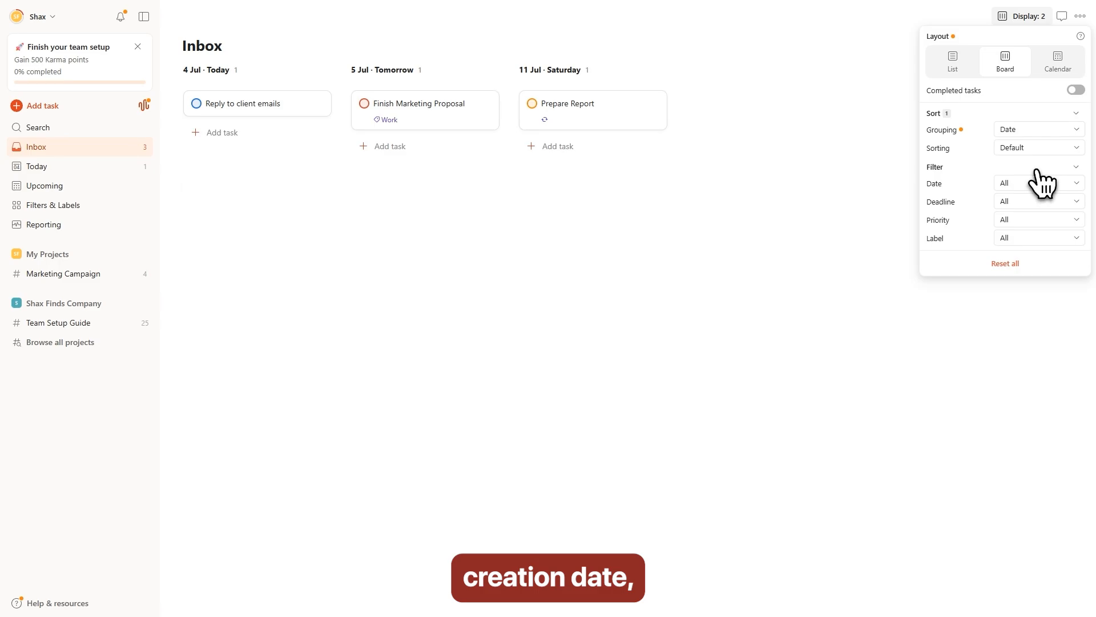
click(1034, 155)
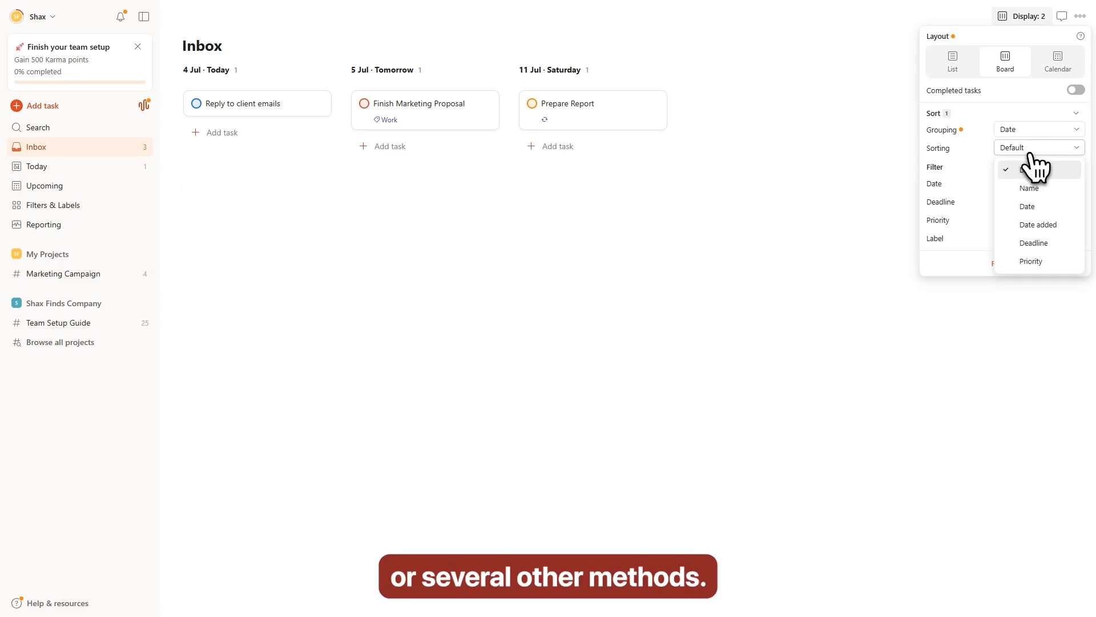
click(1034, 155)
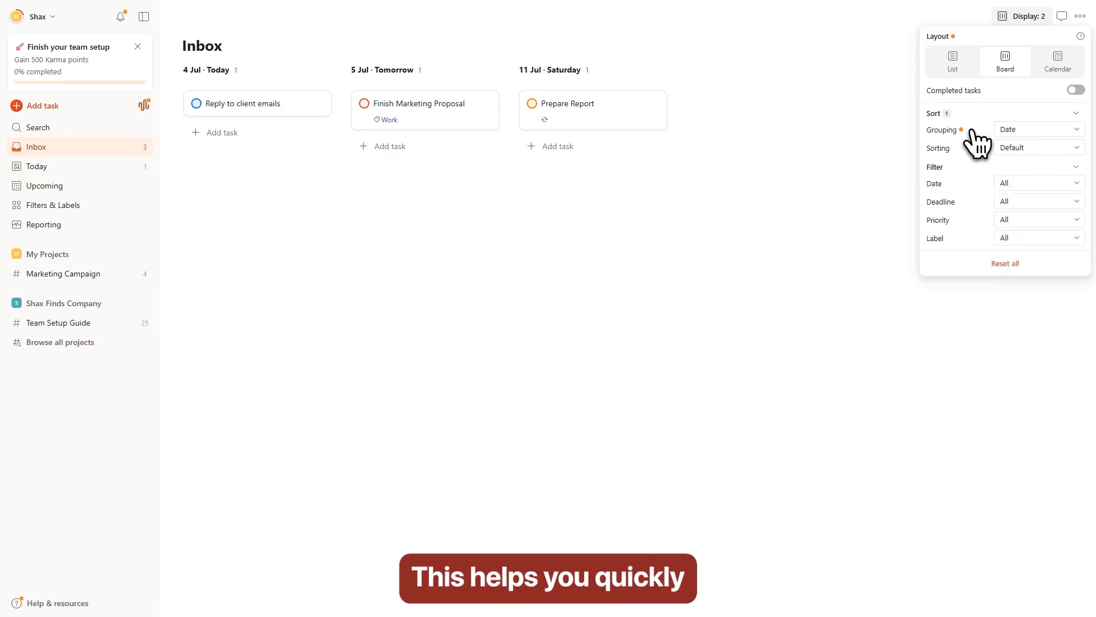
- Filter the Inbox to tasks dated This week, reset all display options and close them
drag(927, 169, 955, 172)
click(967, 178)
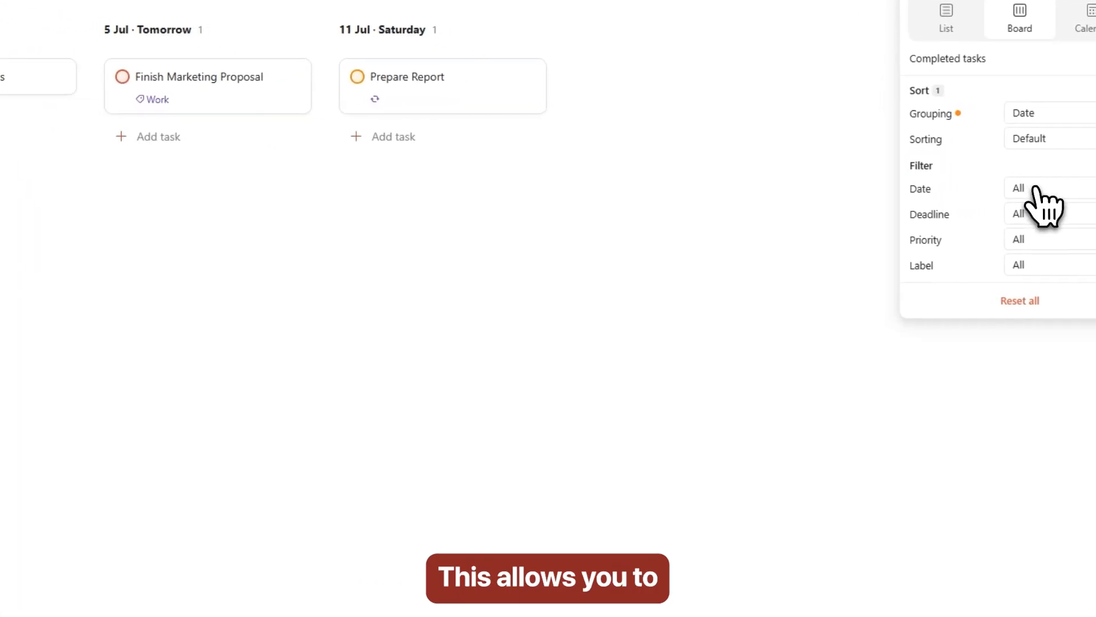
click(1034, 190)
click(1048, 244)
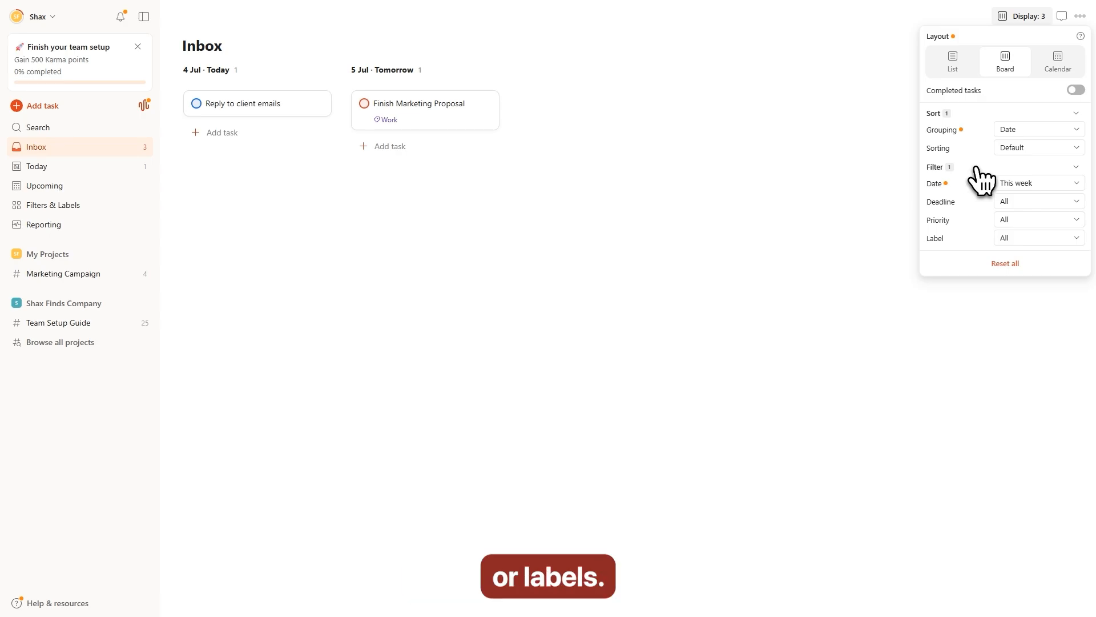
click(1027, 280)
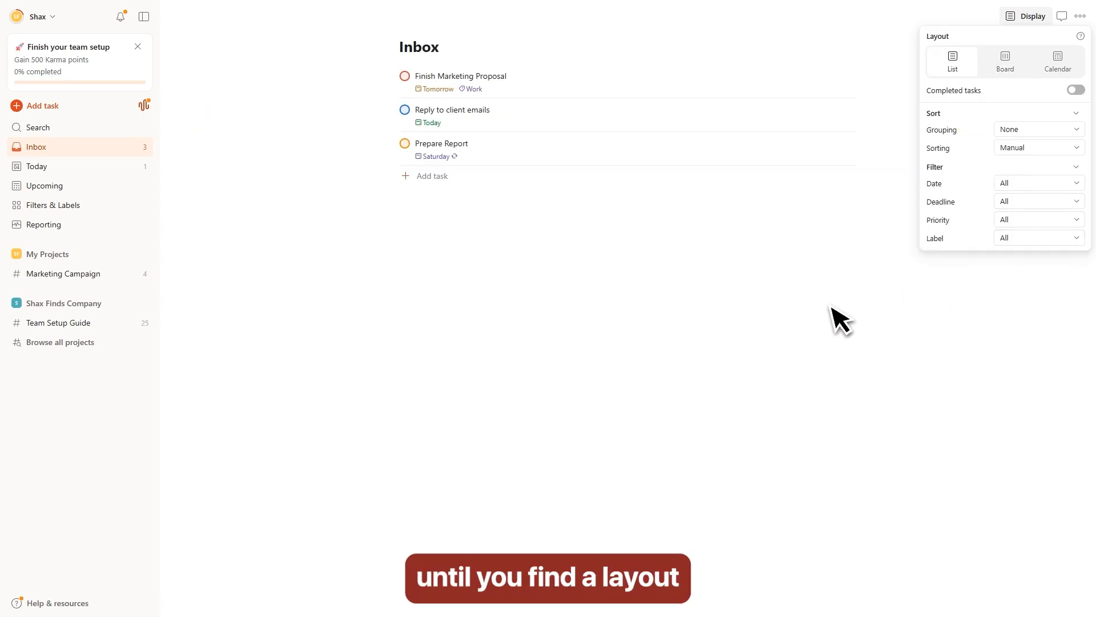
click(741, 282)
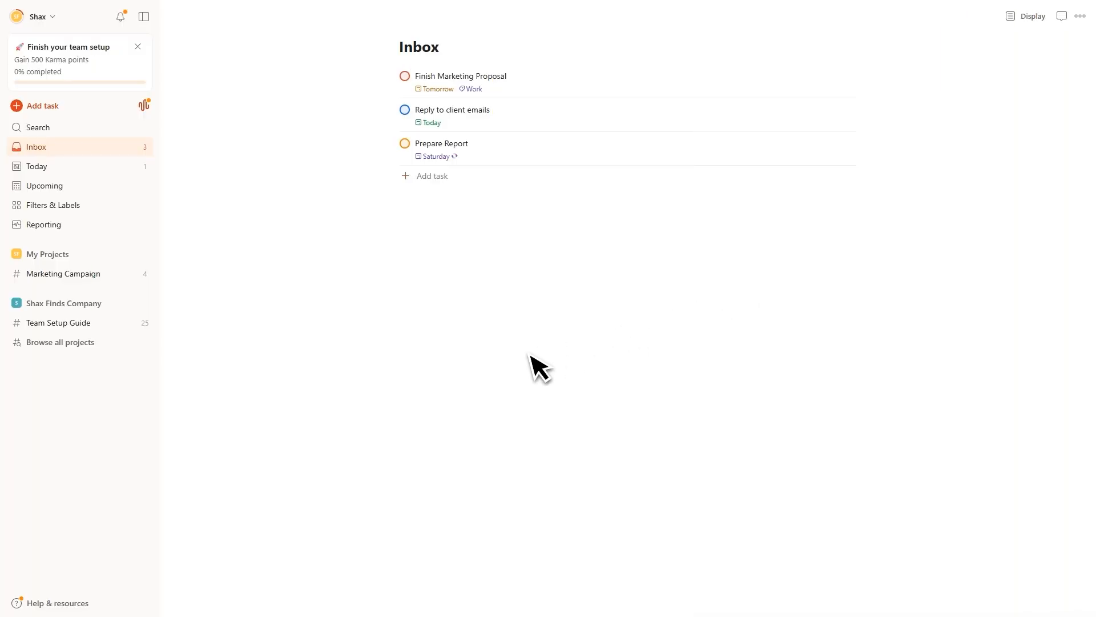
- Open the people invitation settings of the Shax Finds Company workspace and copy the team invite link
click(53, 305)
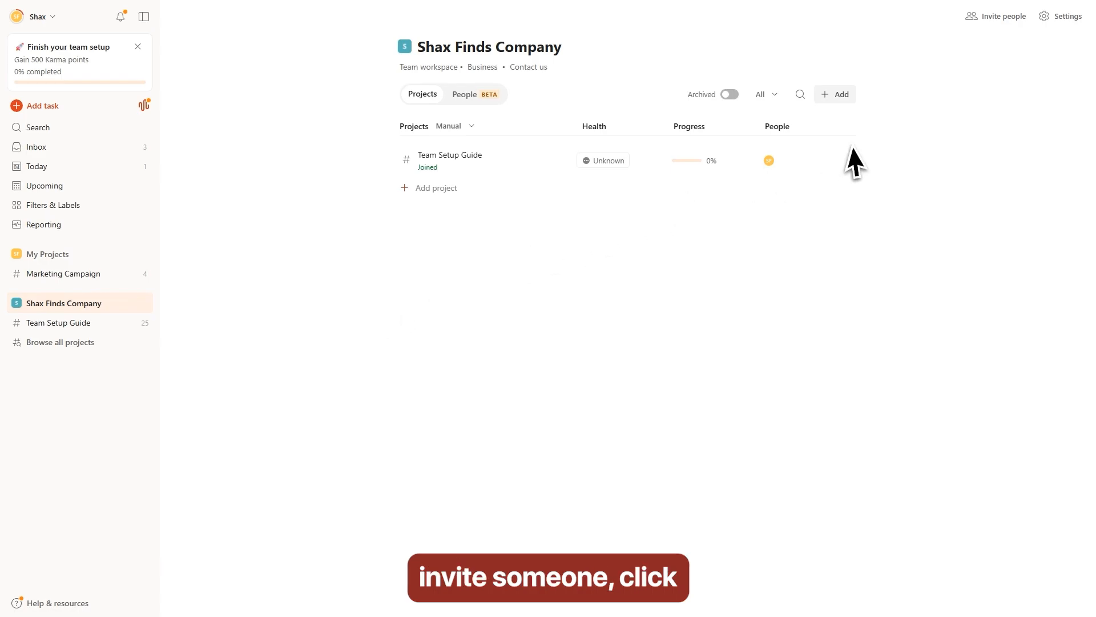
click(997, 16)
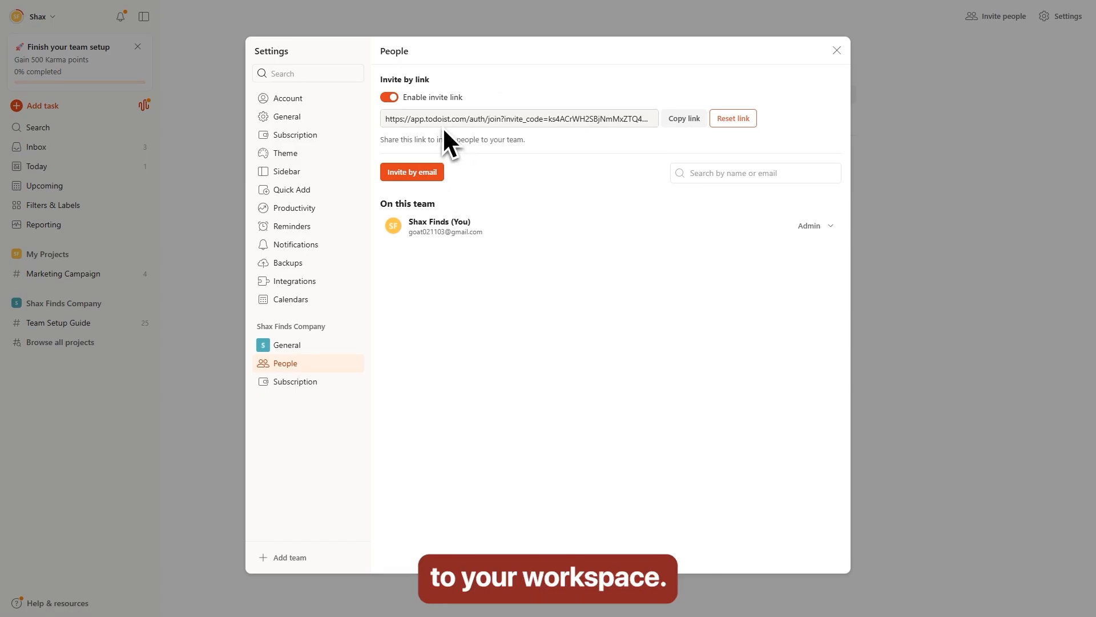
click(679, 120)
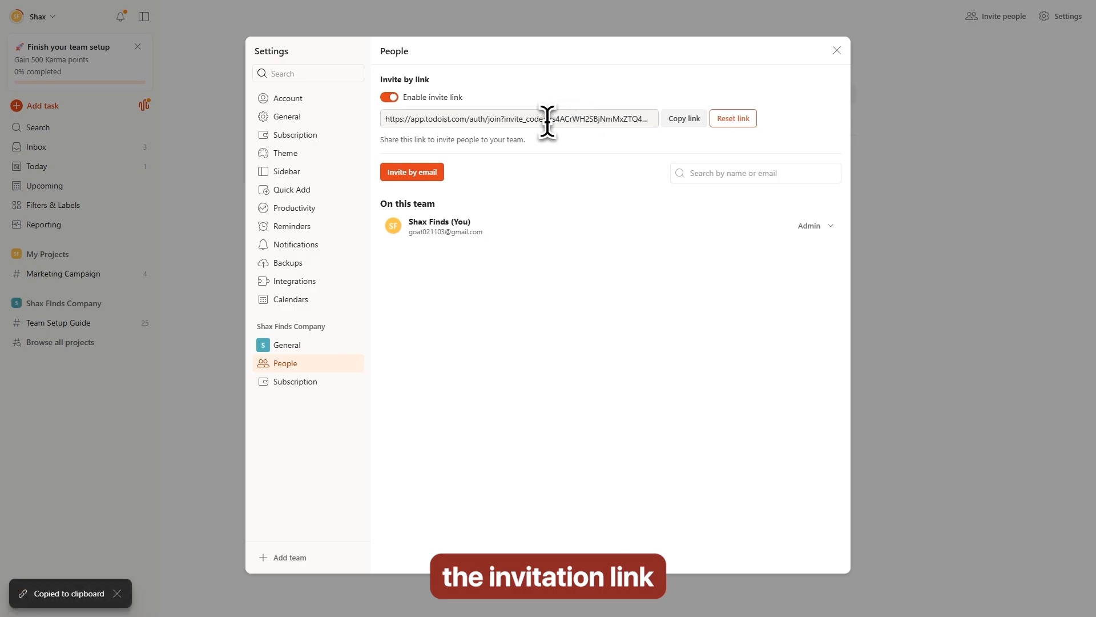
- Invite a teammate as Member by entering their email address, send the invitation and close the settings
click(417, 175)
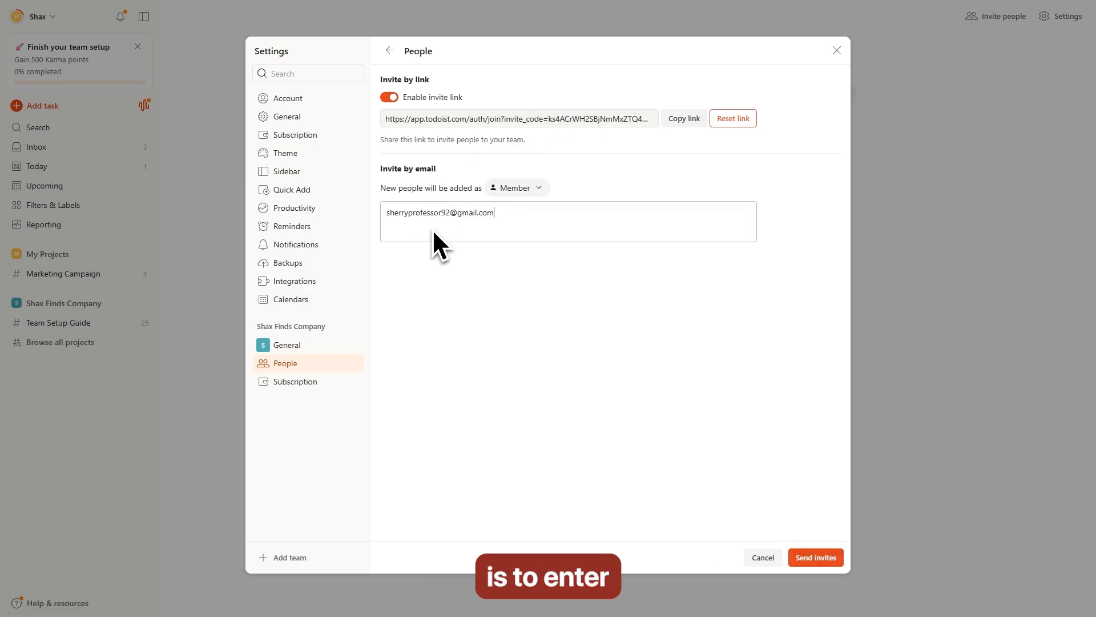
click(824, 558)
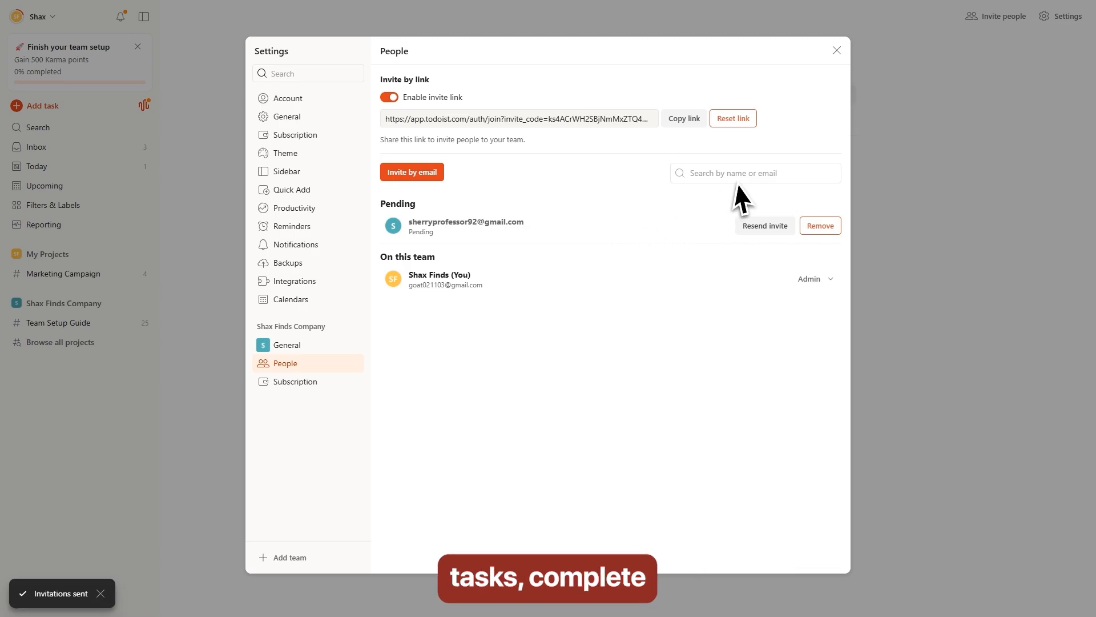
click(837, 51)
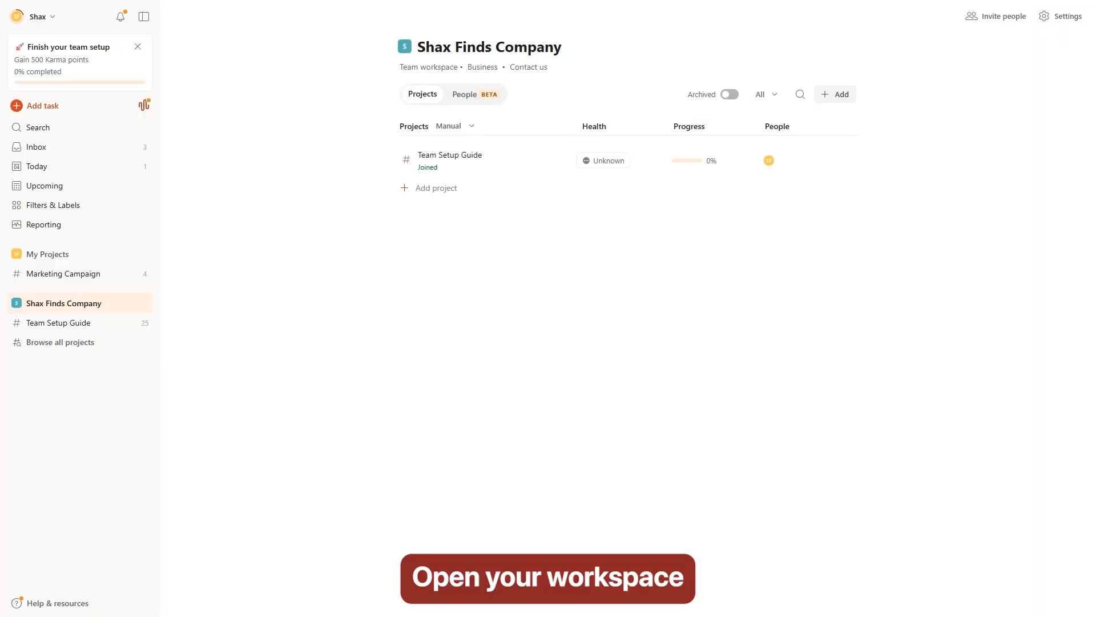
- Open the workspace settings and review the team's logo, name, project access, security and danger zone options
click(1055, 16)
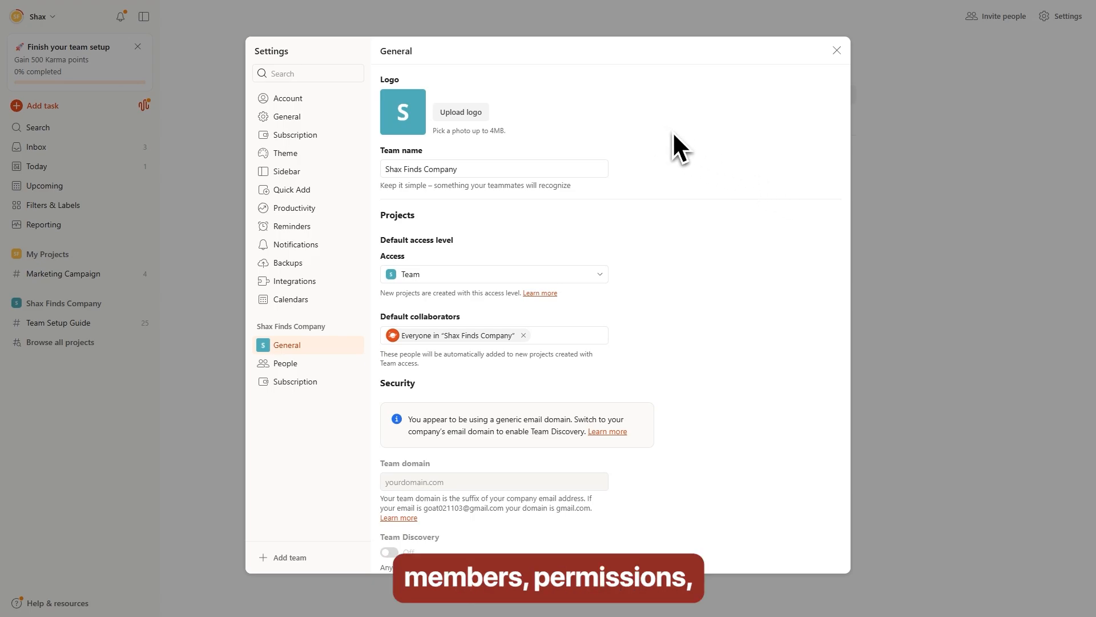
scroll(679, 137, down, 2)
scroll(679, 137, down, 3)
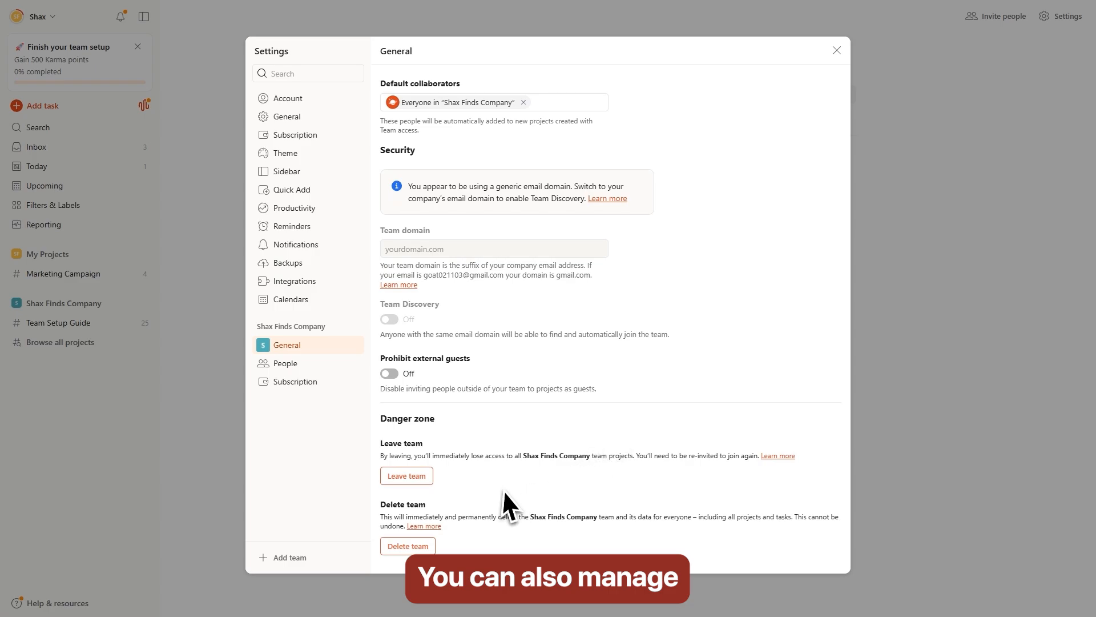
scroll(503, 425, up, 3)
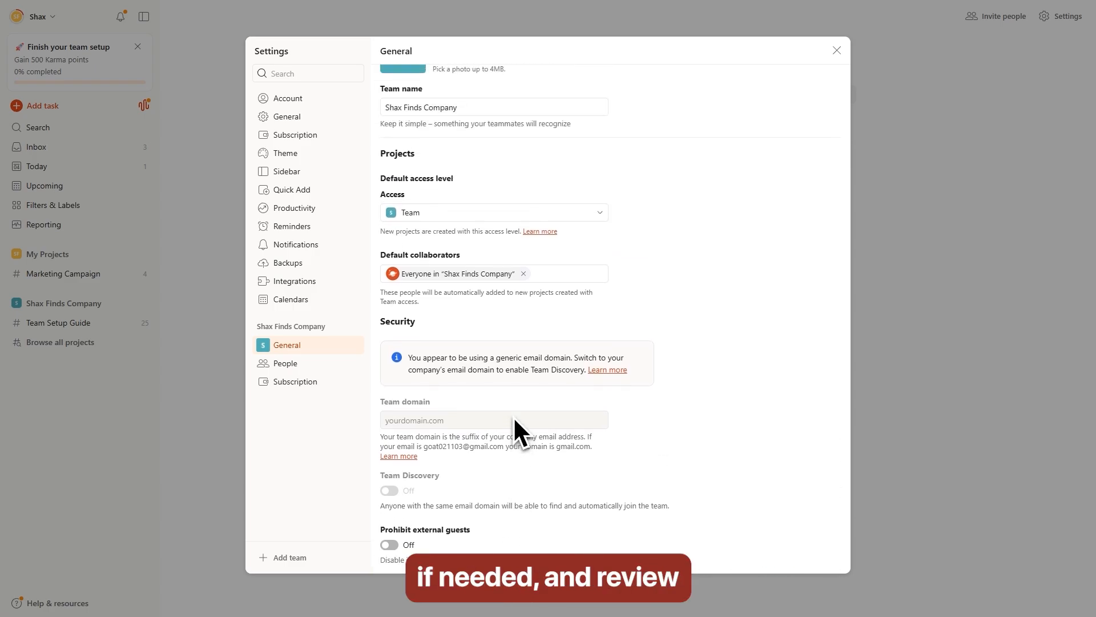
scroll(514, 420, up, 1)
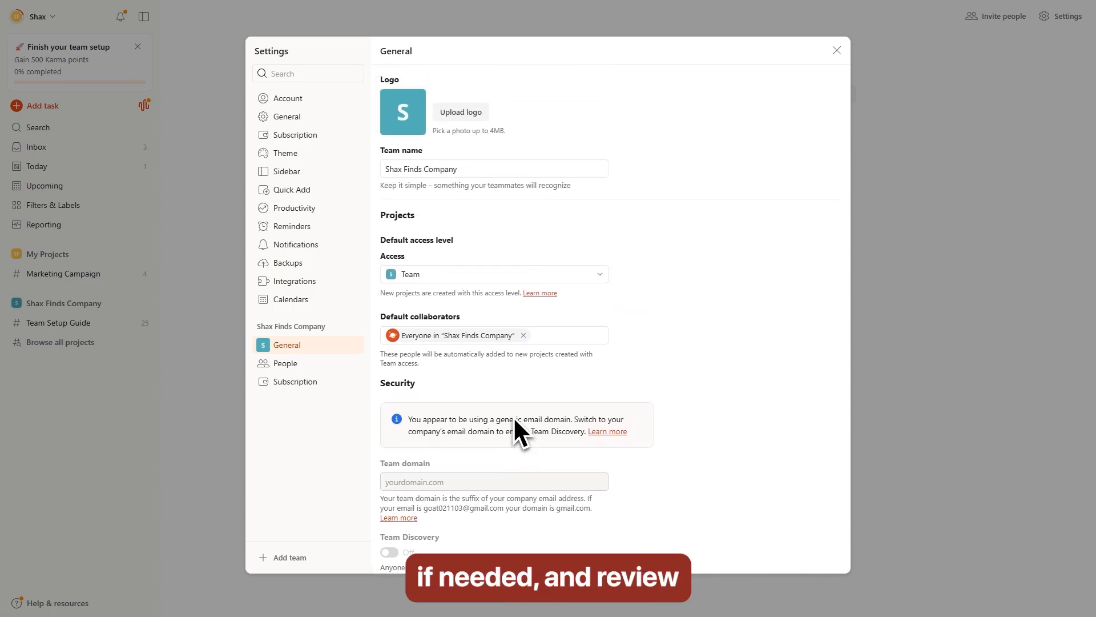
- Review the account's General settings, including language, home view, and date and time options
click(303, 121)
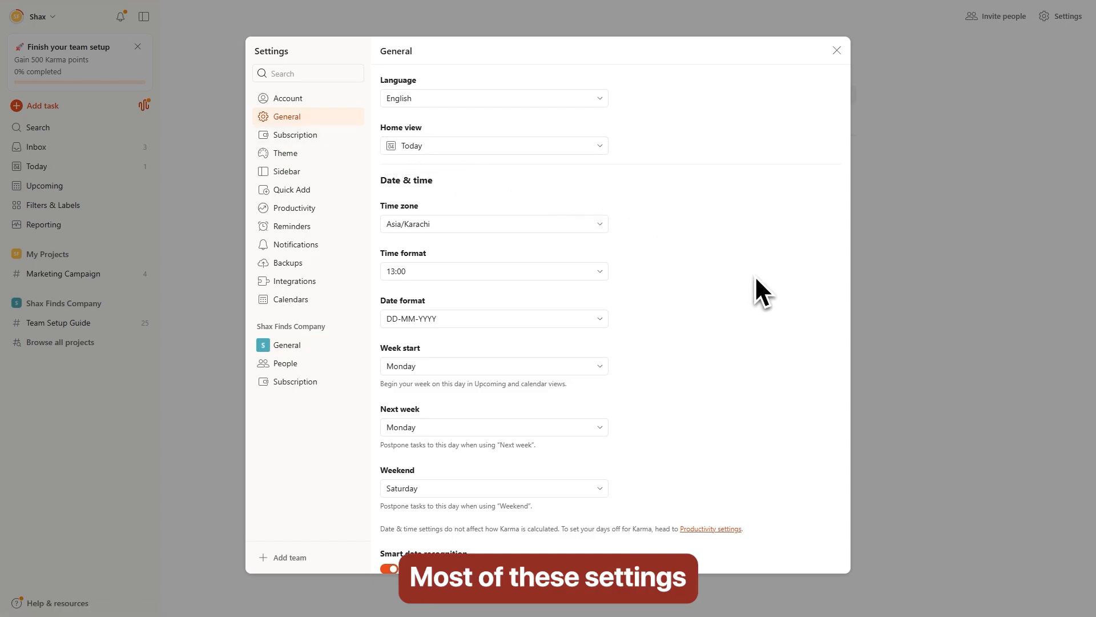
scroll(755, 276, down, 5)
scroll(761, 308, up, 5)
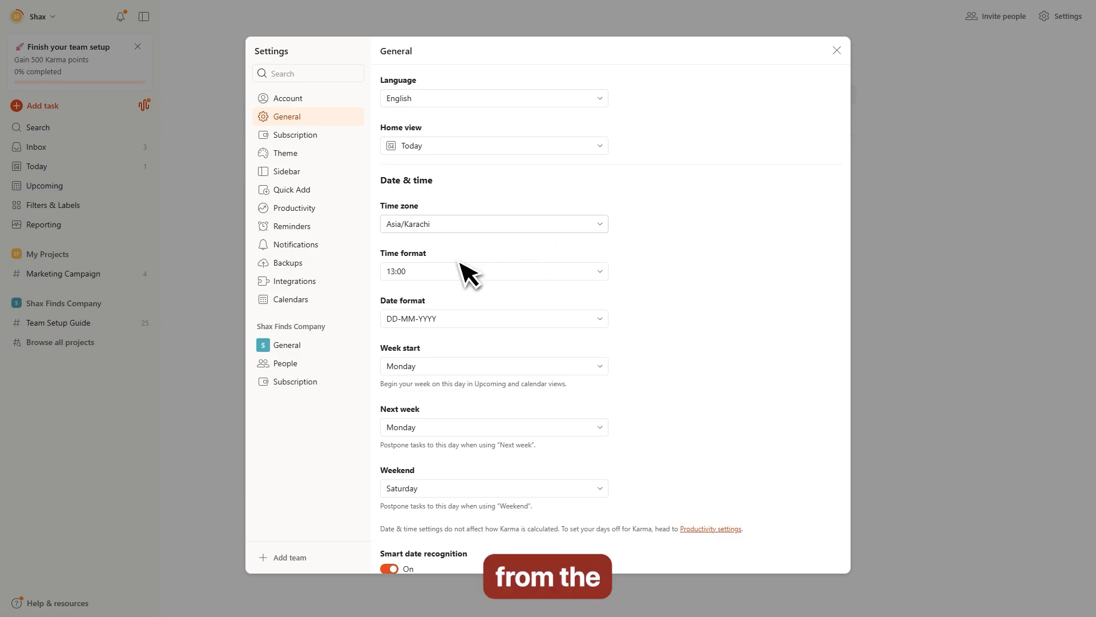
- Open the Integrations settings and look through the catalogue of available integrations
click(296, 282)
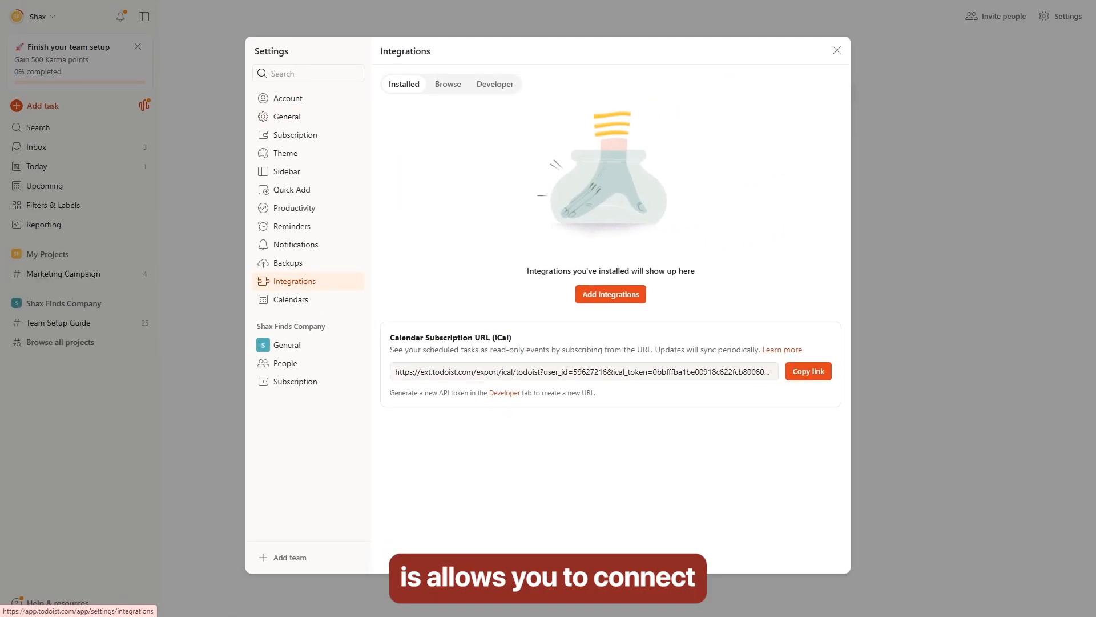
click(626, 306)
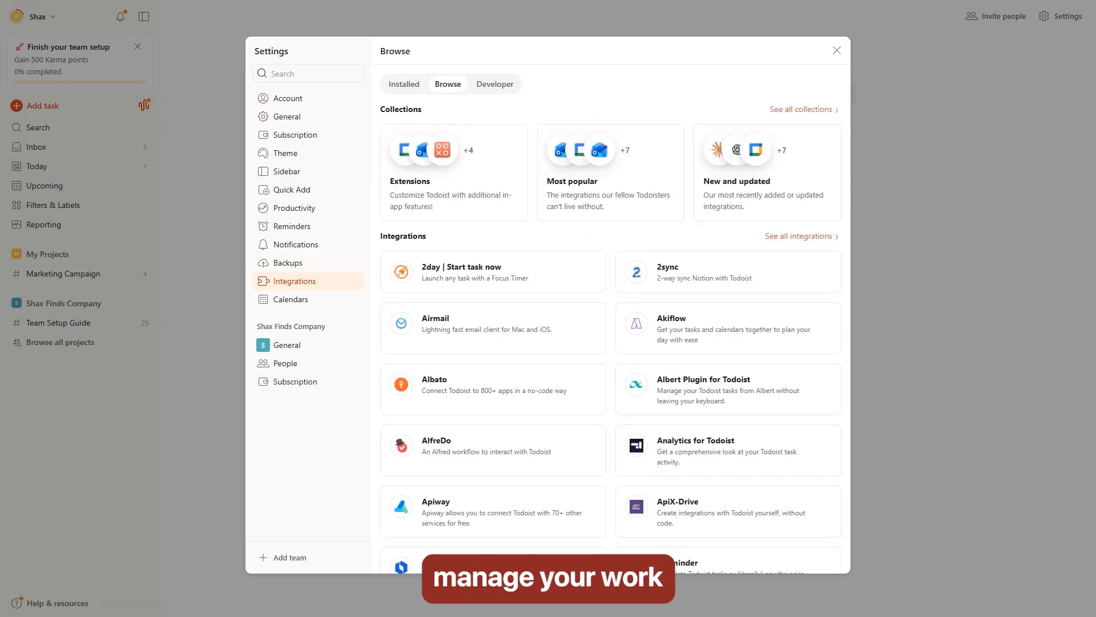
scroll(611, 318, down, 2)
scroll(610, 319, down, 4)
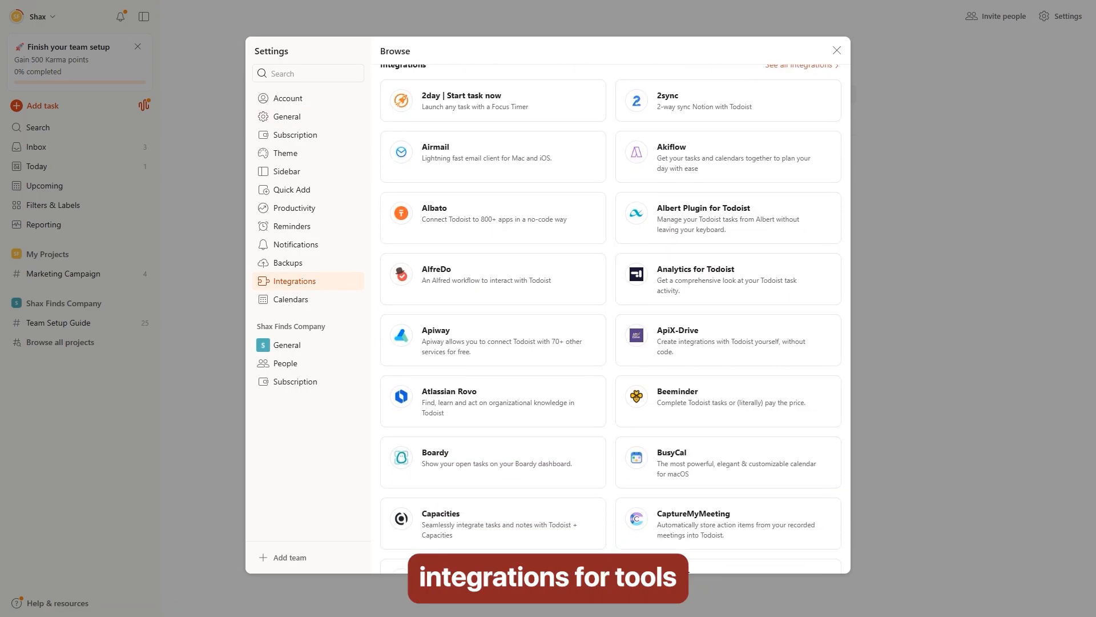
scroll(610, 318, down, 1)
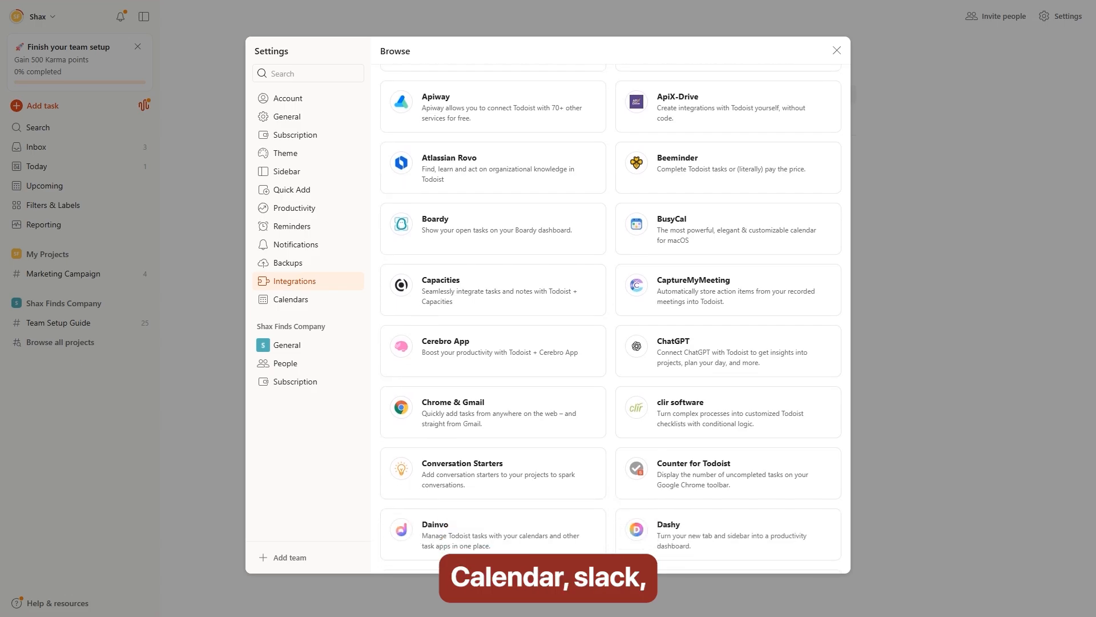
scroll(610, 319, down, 3)
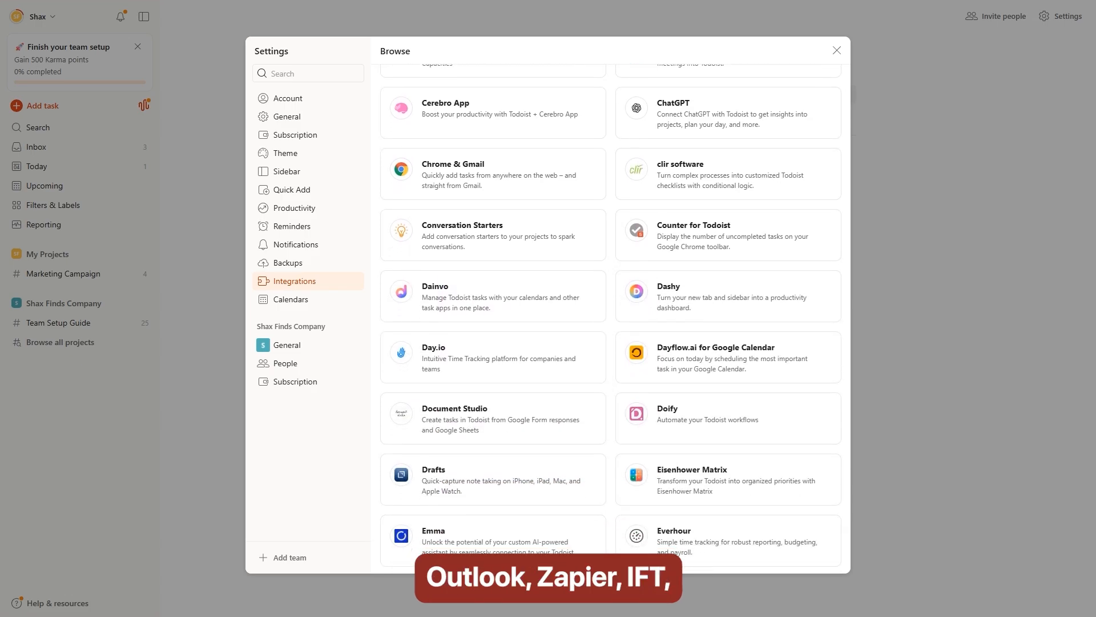
scroll(493, 149, down, 2)
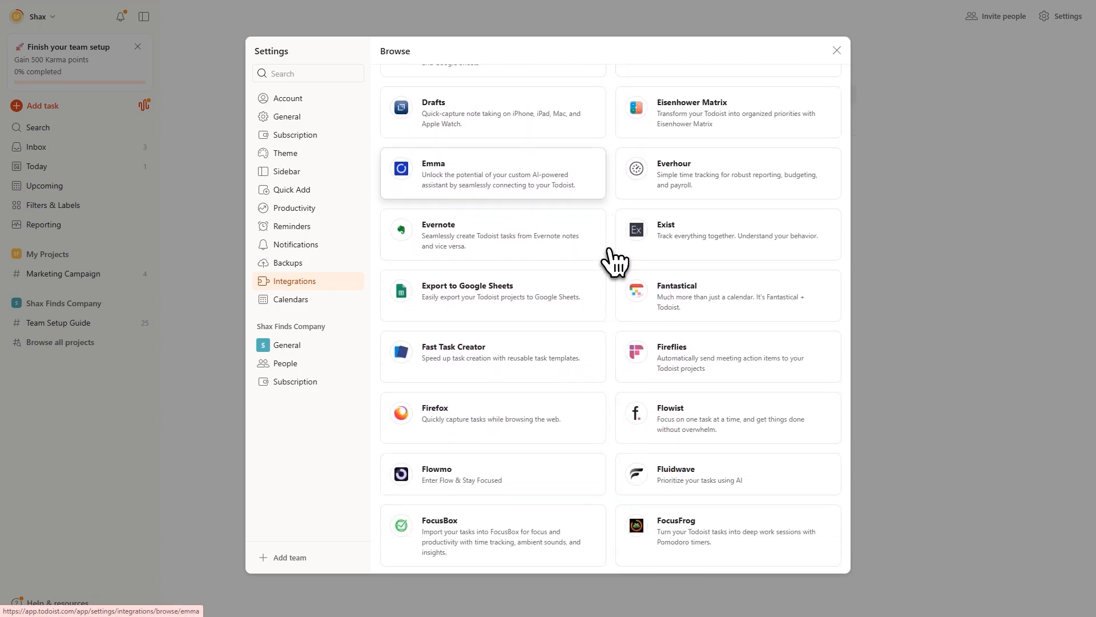
- Examine the rest of the integrations catalogue, from the apps starting with E through those starting with V, and close the settings
scroll(615, 262, down, 2)
scroll(615, 261, down, 6)
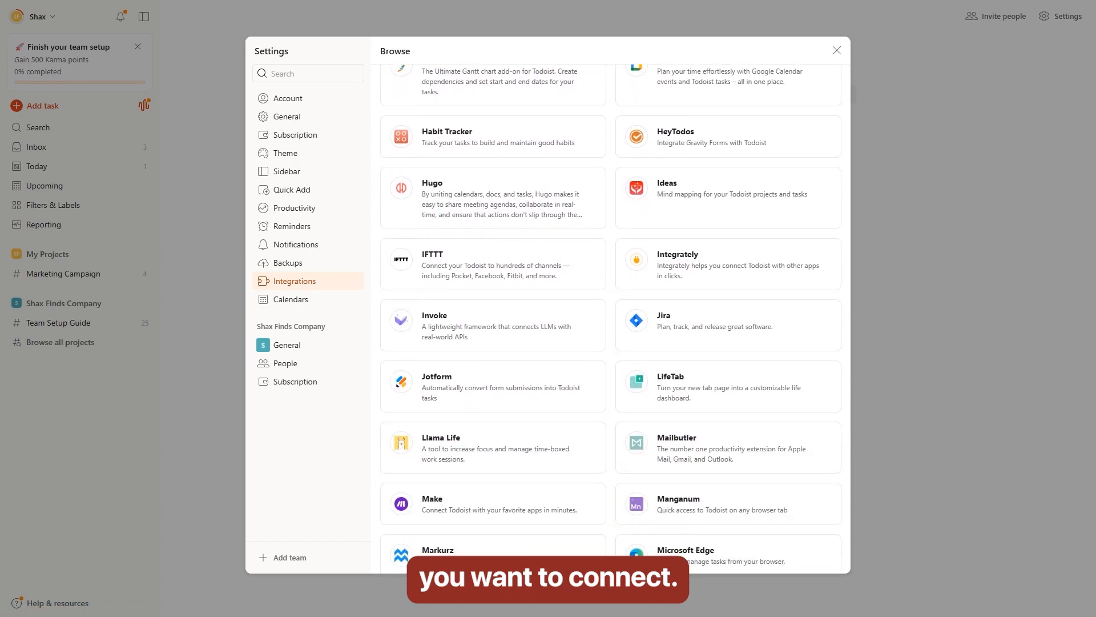
scroll(610, 319, down, 8)
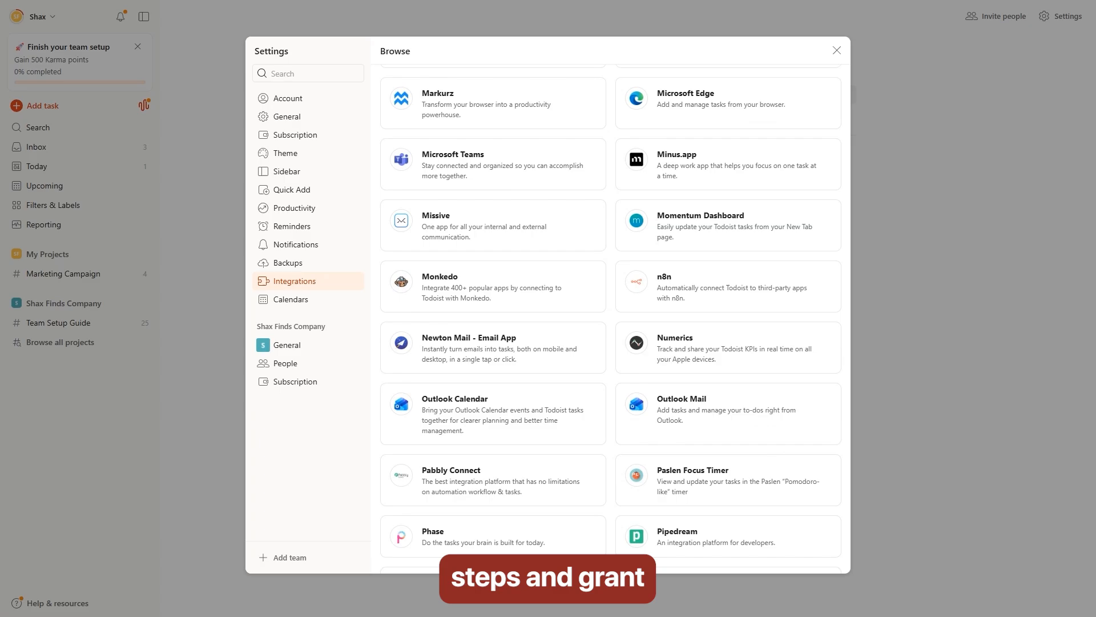
scroll(610, 319, down, 3)
scroll(611, 318, down, 8)
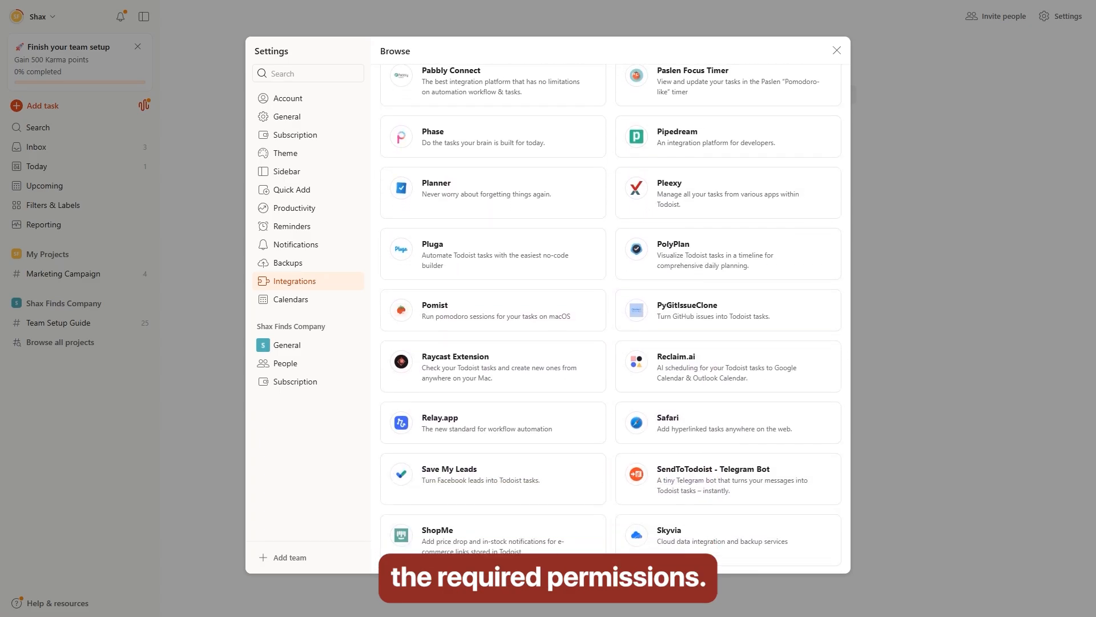
scroll(611, 319, down, 2)
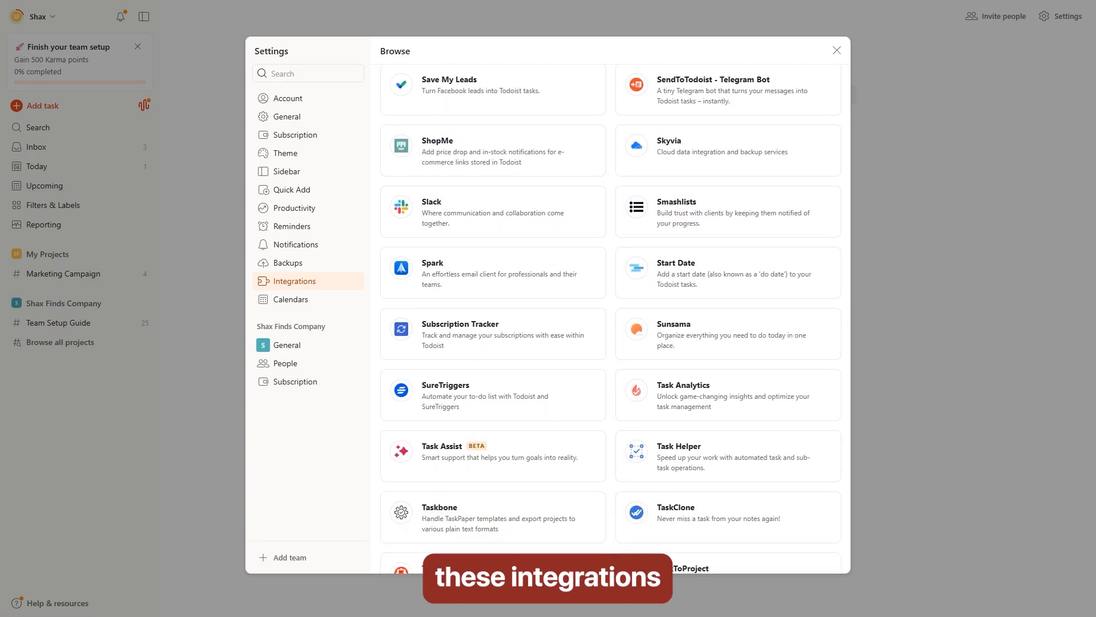
scroll(611, 319, down, 6)
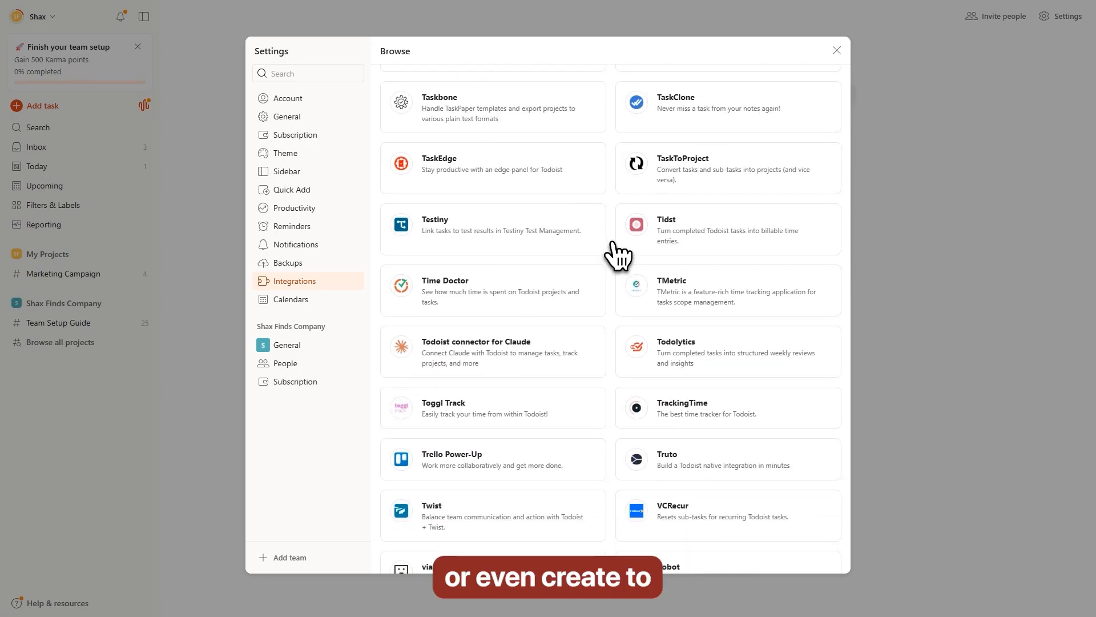
click(837, 51)
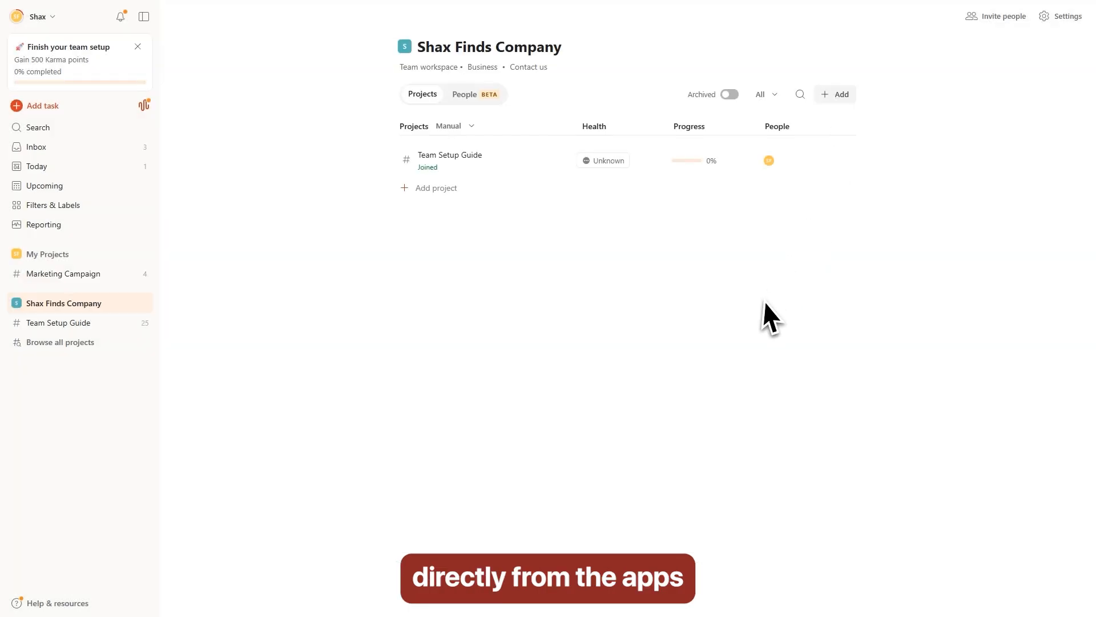